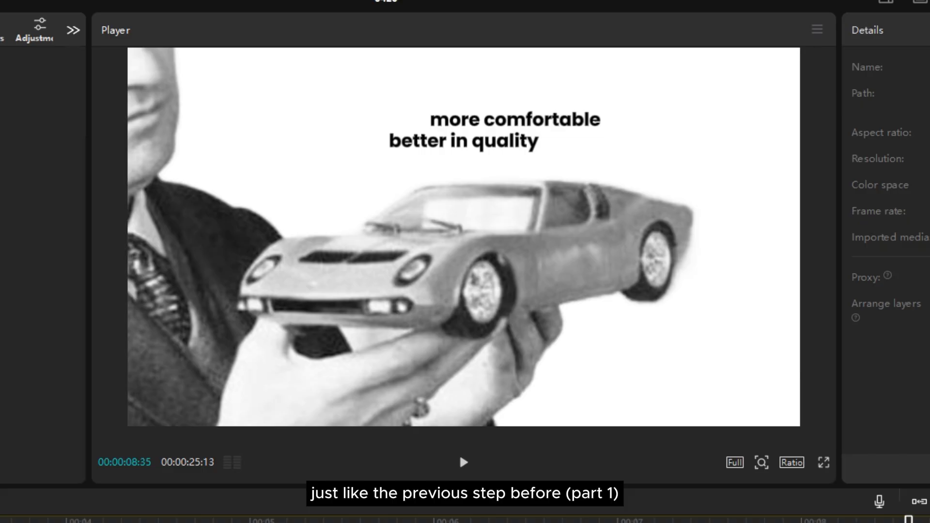
# Adjust the ends of the car photo and "more comfortable" text clips to line up with the "better in quality" clip
pyautogui.moveTo(909, 520); pyautogui.dragTo(878, 519)
pyautogui.moveTo(891, 354); pyautogui.dragTo(568, 366)
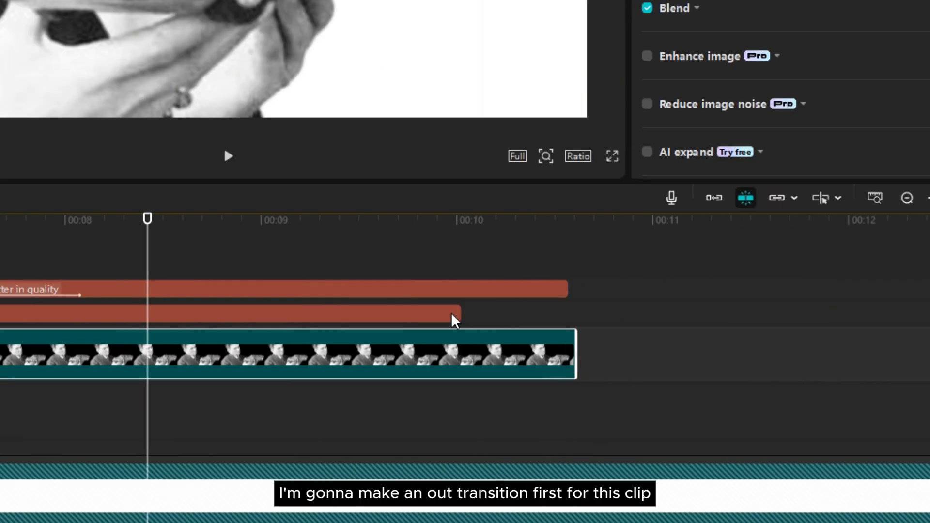
pyautogui.moveTo(467, 312); pyautogui.dragTo(569, 311)
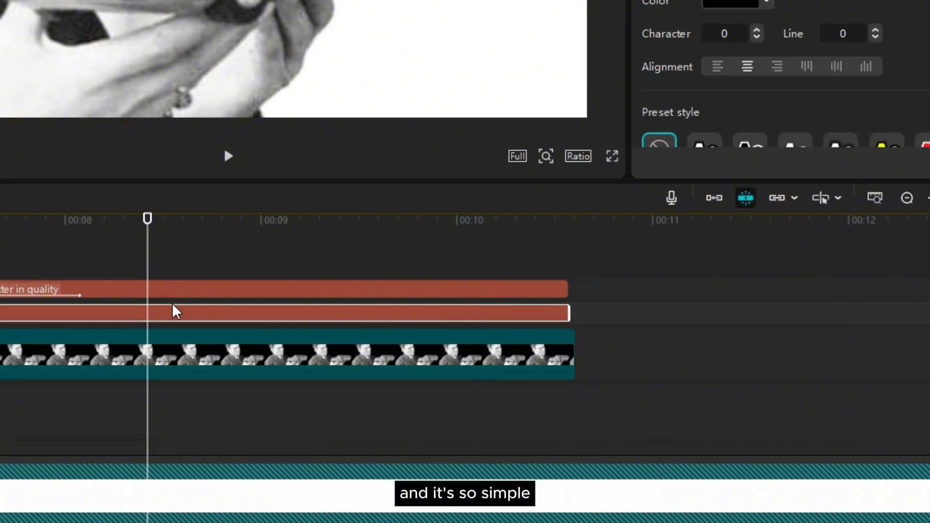
# Add transform keyframes at 00:00:08:43 to the "better in quality" text, the "more comfortable" text and the car photo layer
pyautogui.click(256, 295)
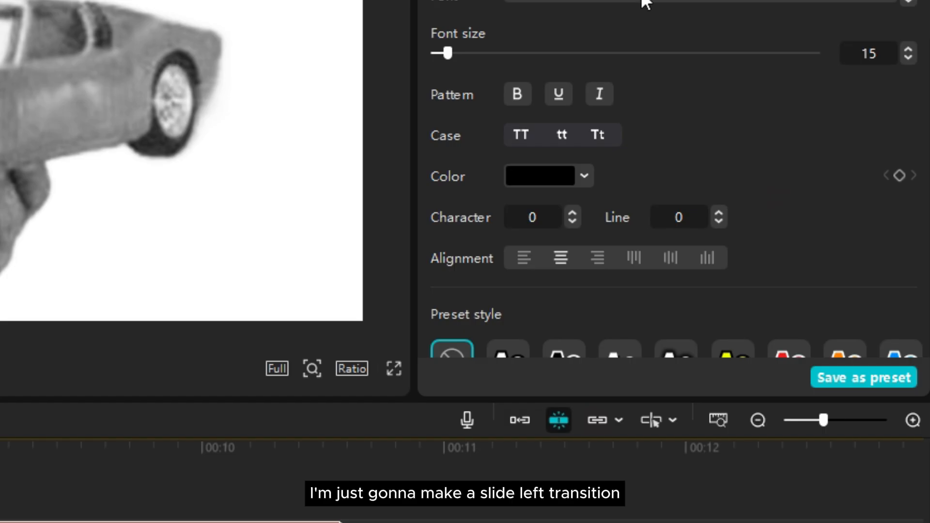
pyautogui.scroll(-10, 863, 127)
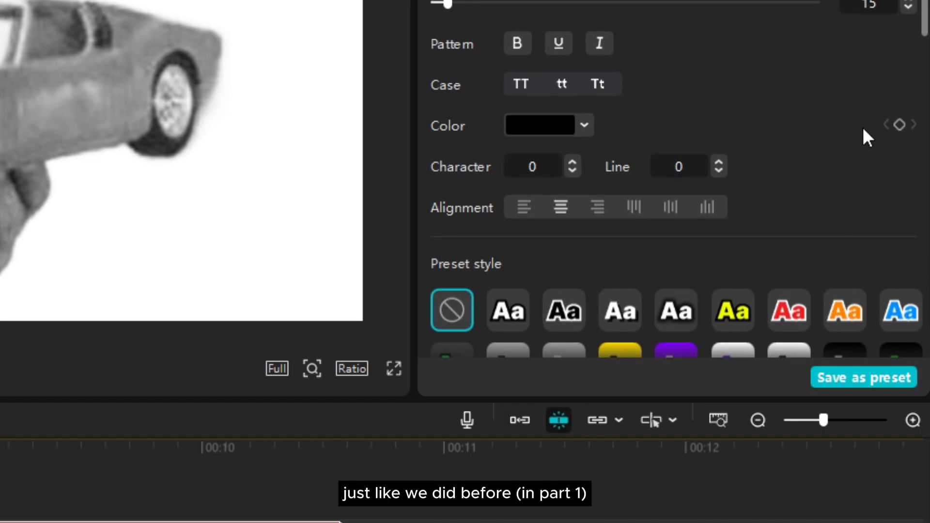
pyautogui.scroll(5, 863, 127)
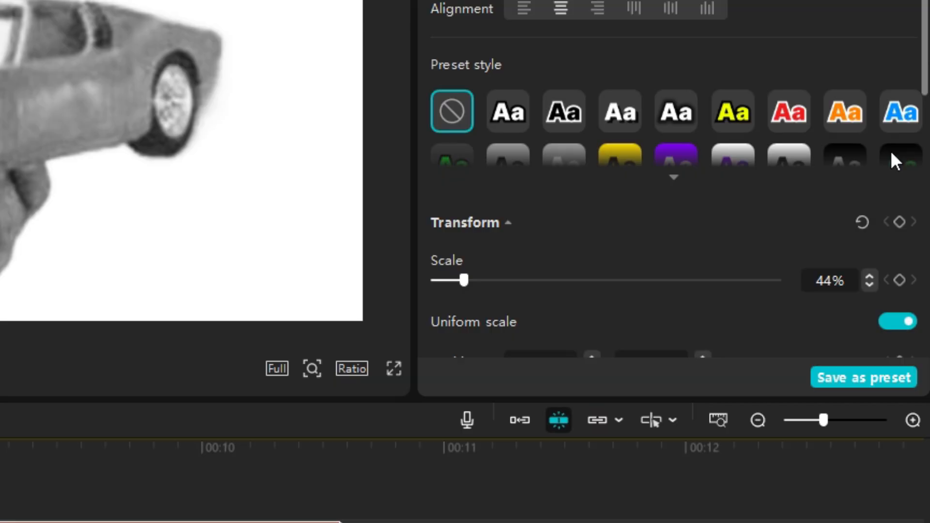
pyautogui.click(898, 214)
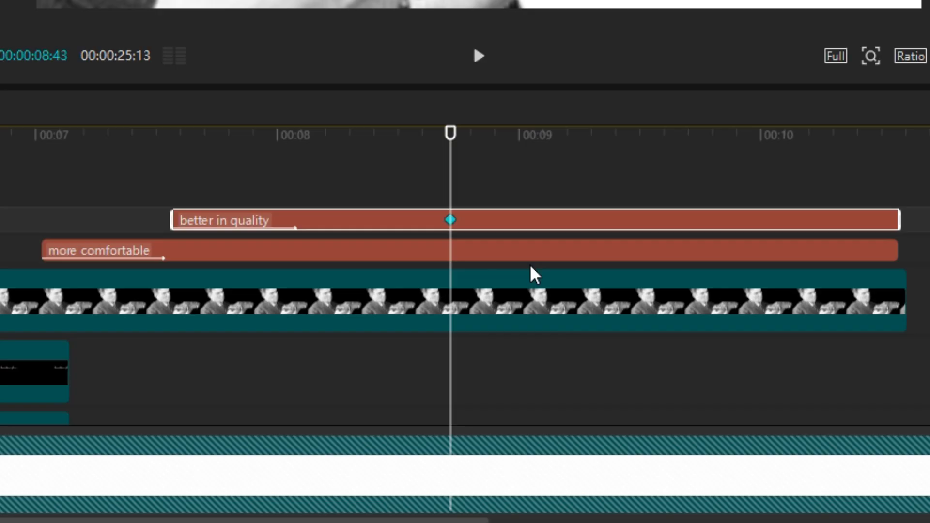
pyautogui.click(634, 260)
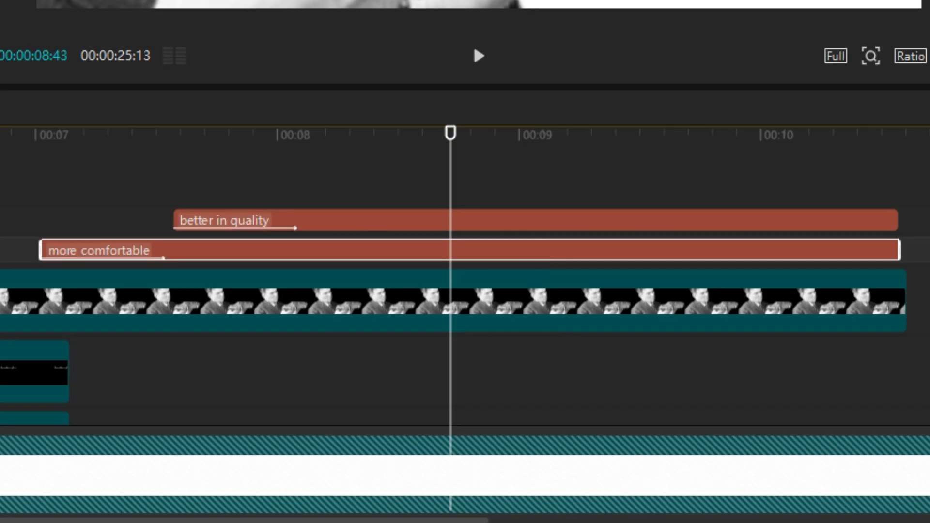
pyautogui.click(486, 313)
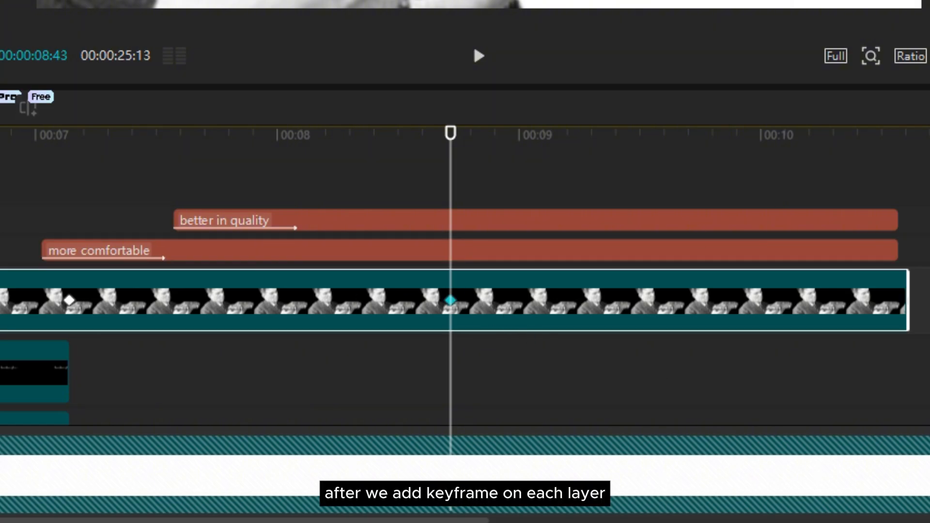
# At 00:00:09:51, select both text layers and the car photo and slide them left out of the frame
pyautogui.moveTo(455, 183); pyautogui.dragTo(644, 179)
pyautogui.moveTo(818, 186); pyautogui.dragTo(766, 328)
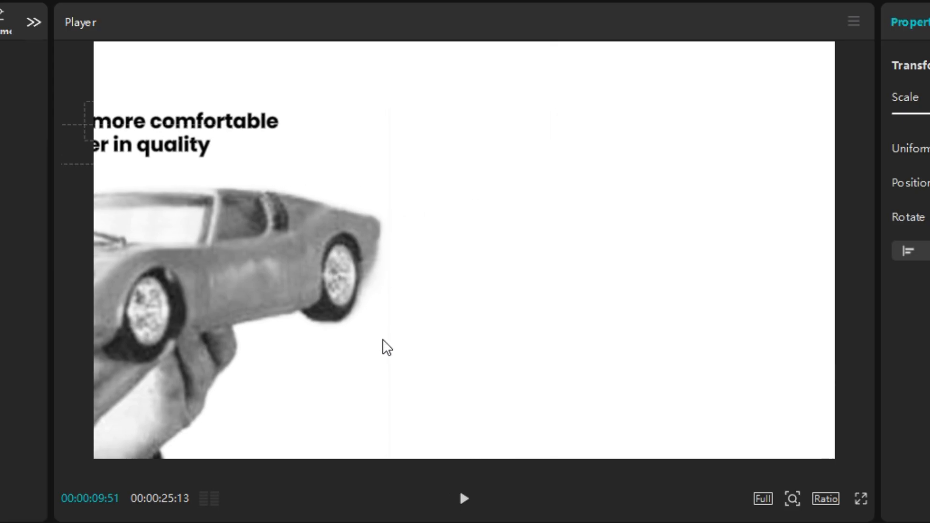
pyautogui.moveTo(382, 347); pyautogui.dragTo(92, 343)
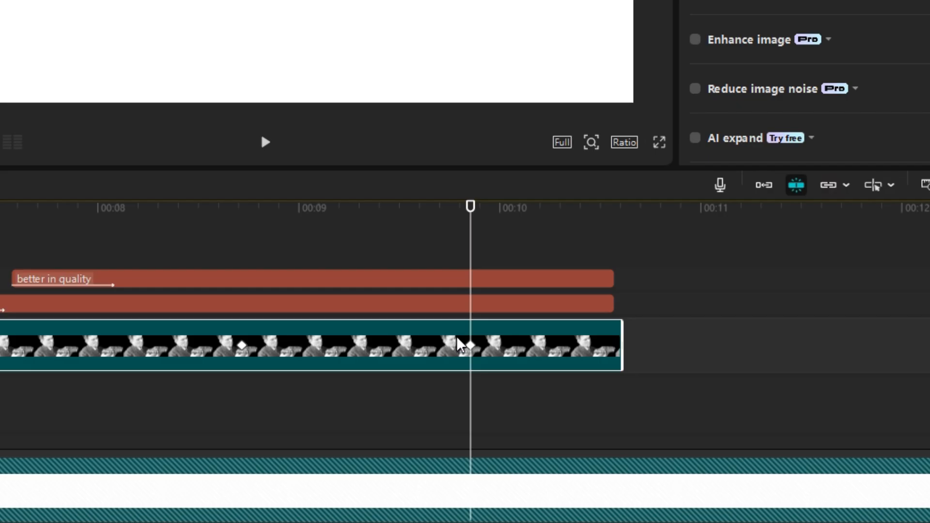
# Apply the Ease preset curve to the car photo's horizontal position keyframe at 00:00:09:51
pyautogui.doubleClick(459, 340)
pyautogui.doubleClick(437, 350)
pyautogui.scroll(4, 450, 341)
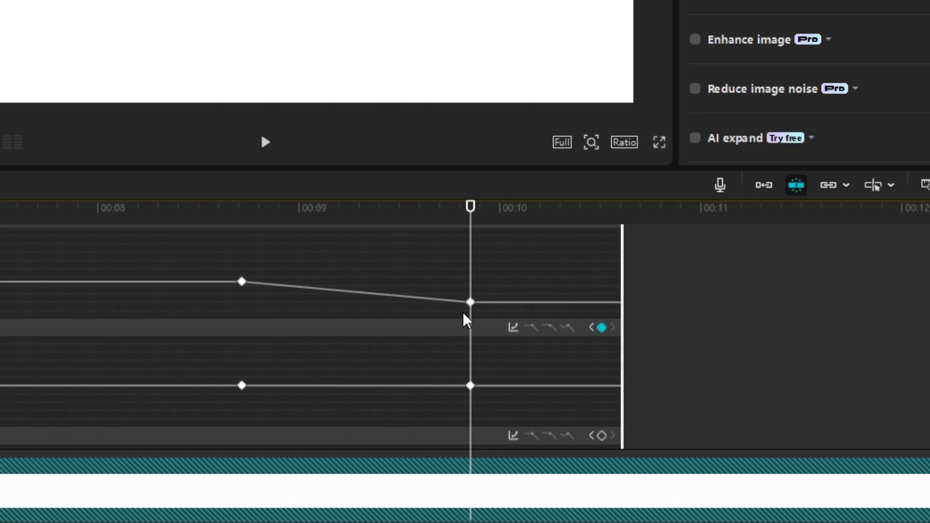
pyautogui.rightClick(473, 303)
pyautogui.click(502, 321)
pyautogui.click(700, 405)
pyautogui.click(849, 257)
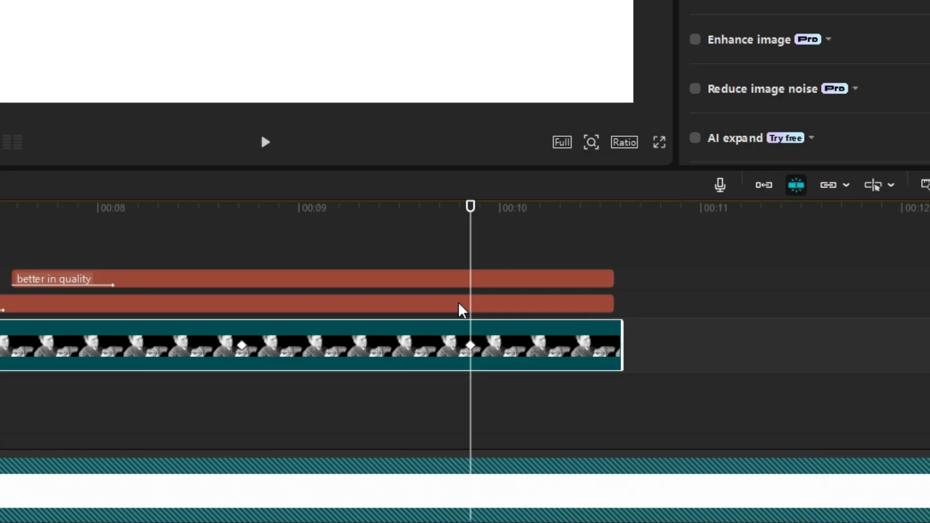
# Apply the Ease preset curve to the "more comfortable" text's horizontal position keyframe at 00:00:09:51
pyautogui.doubleClick(460, 310)
pyautogui.scroll(4, 436, 304)
pyautogui.rightClick(470, 280)
pyautogui.click(504, 309)
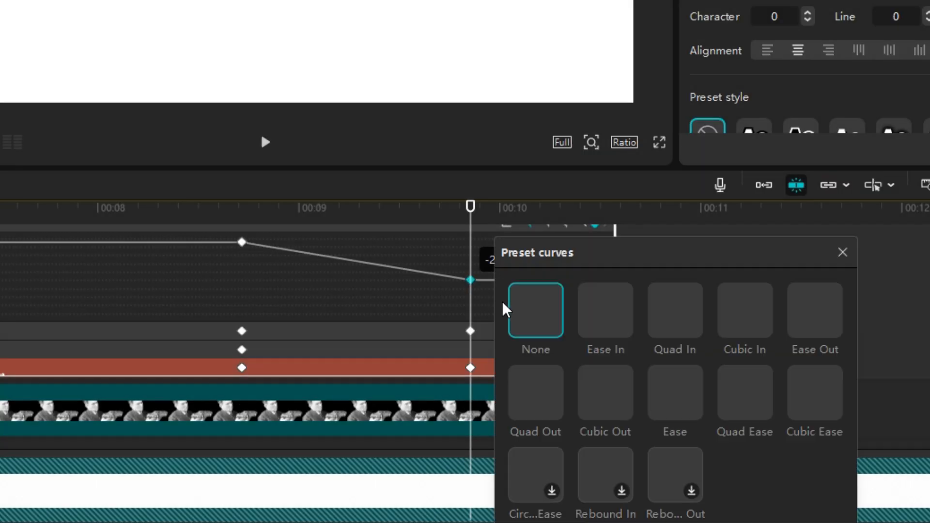
pyautogui.click(675, 392)
pyautogui.click(843, 252)
# Apply the Ease preset curve to the "better in quality" text's horizontal position keyframe at 00:00:09:51
pyautogui.doubleClick(461, 309)
pyautogui.scroll(2, 427, 315)
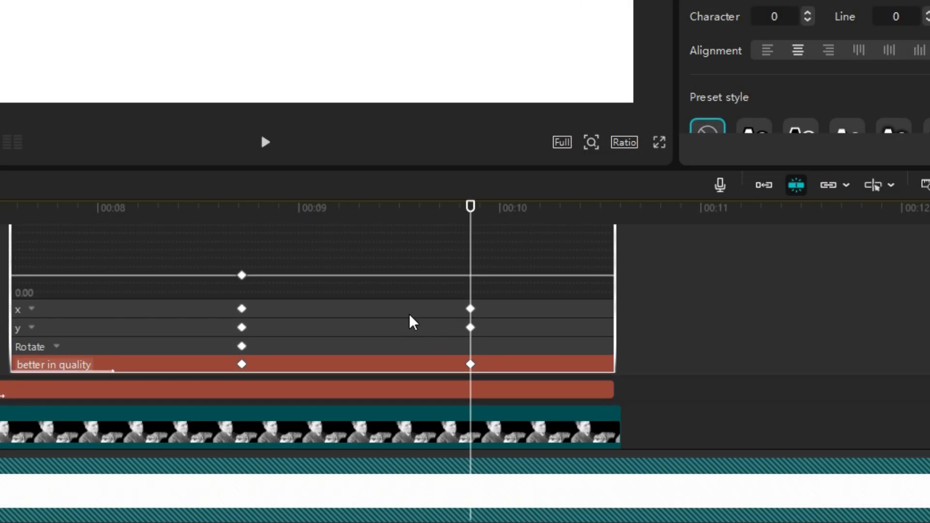
pyautogui.scroll(2, 412, 323)
pyautogui.rightClick(471, 277)
pyautogui.click(504, 307)
pyautogui.click(679, 393)
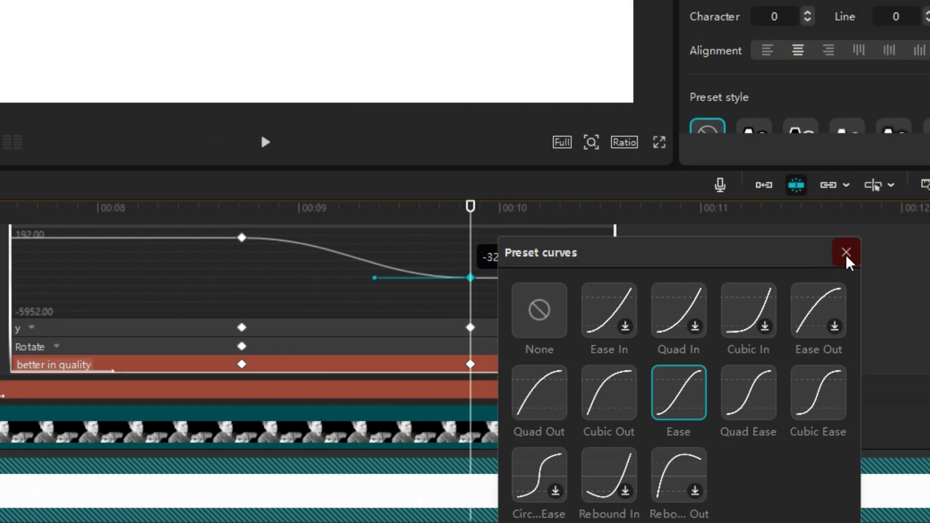
pyautogui.click(847, 260)
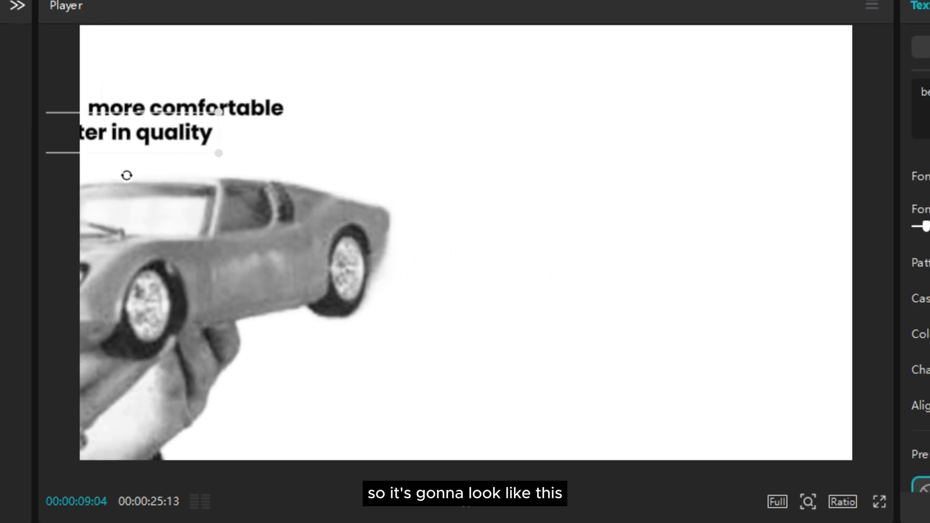
# Mirror the s-l400.png portrait at 00:00:09:24 horizontally and position it on the right side of the frame
pyautogui.press('space')
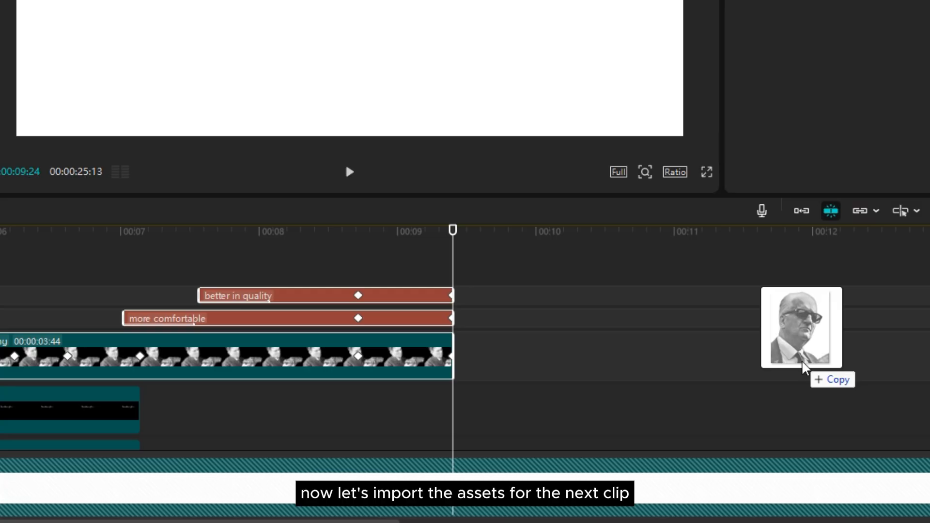
pyautogui.moveTo(800, 348); pyautogui.dragTo(548, 394)
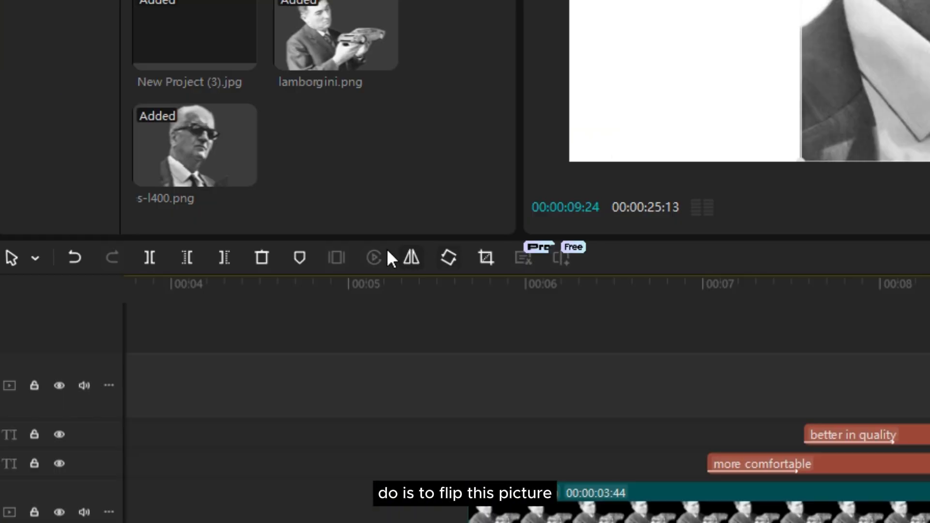
pyautogui.click(407, 258)
pyautogui.moveTo(554, 450)
pyautogui.mouseDown()
pyautogui.moveTo(740, 464)
pyautogui.moveTo(686, 463)
pyautogui.mouseUp()
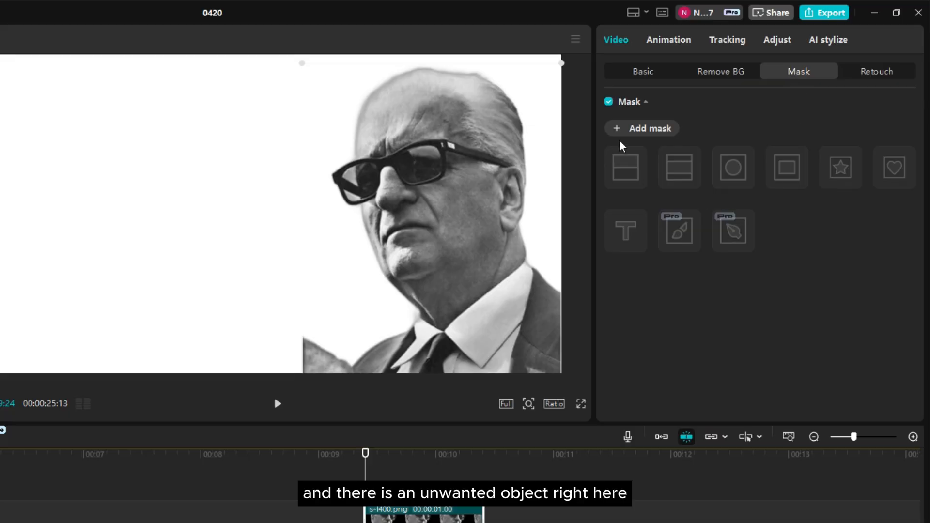
# Draw a pen mask around the unwanted object beside the portrait's shoulder and invert the mask to hide it
pyautogui.click(630, 129)
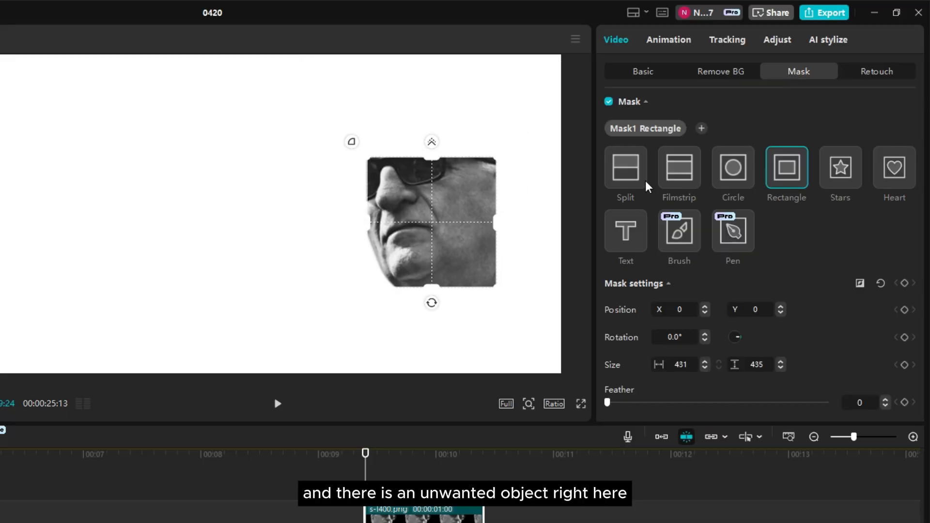
pyautogui.click(733, 231)
pyautogui.click(354, 367)
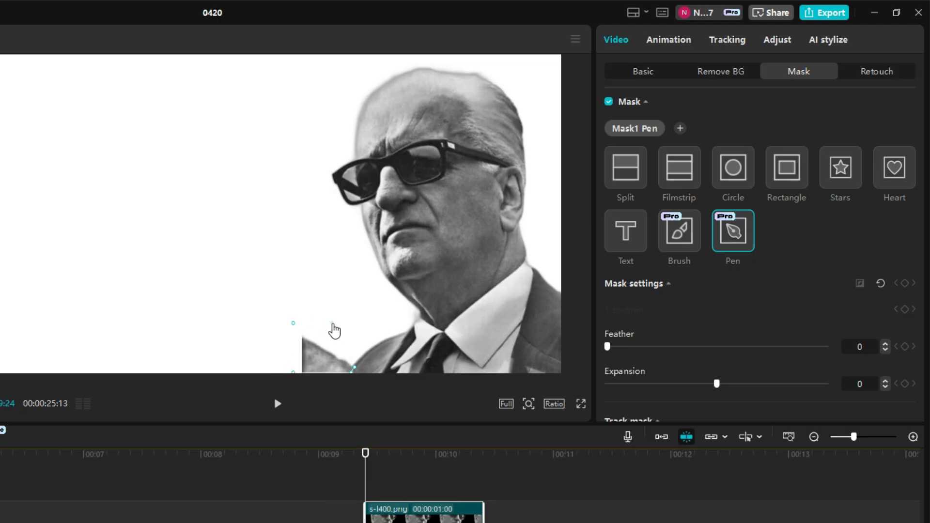
pyautogui.click(332, 323)
pyautogui.click(860, 284)
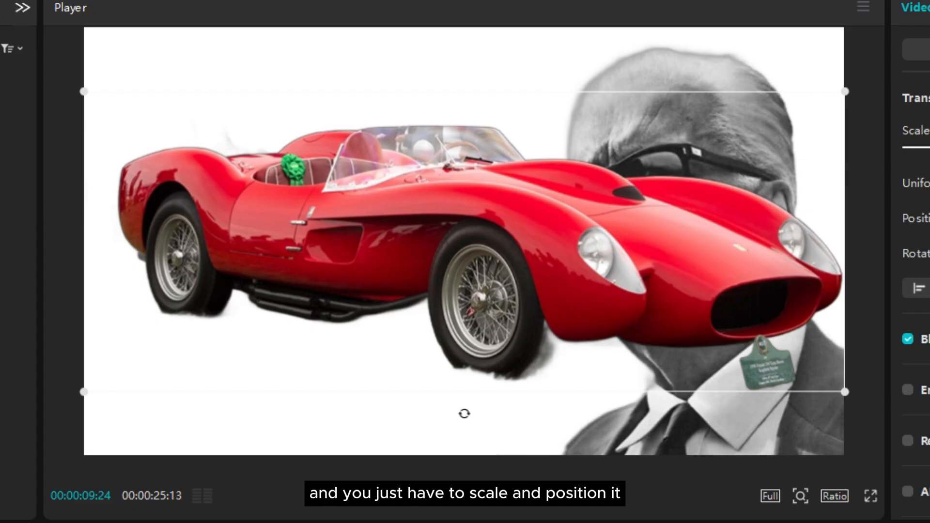
# Mirror the red car image and position it in the lower left of the frame, behind the portrait
pyautogui.moveTo(461, 413); pyautogui.dragTo(499, 453)
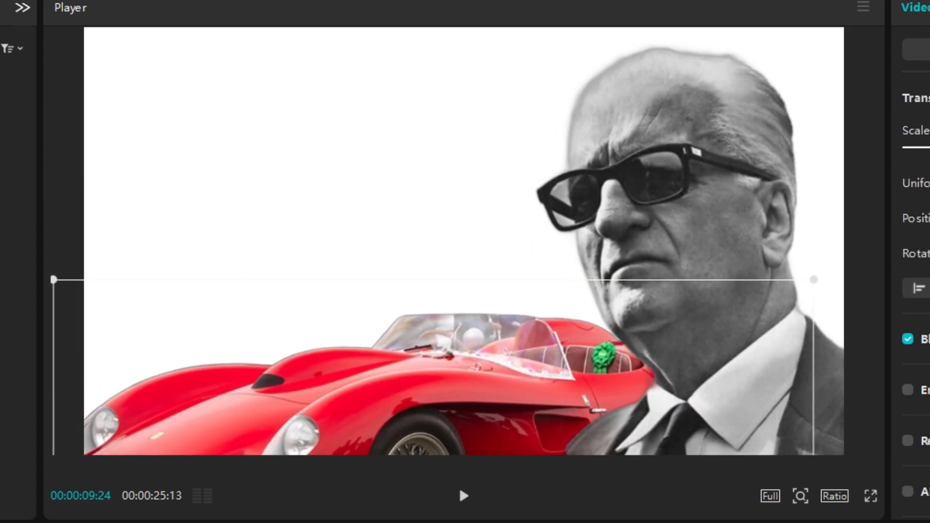
pyautogui.moveTo(447, 419); pyautogui.dragTo(462, 399)
pyautogui.moveTo(484, 367); pyautogui.dragTo(515, 366)
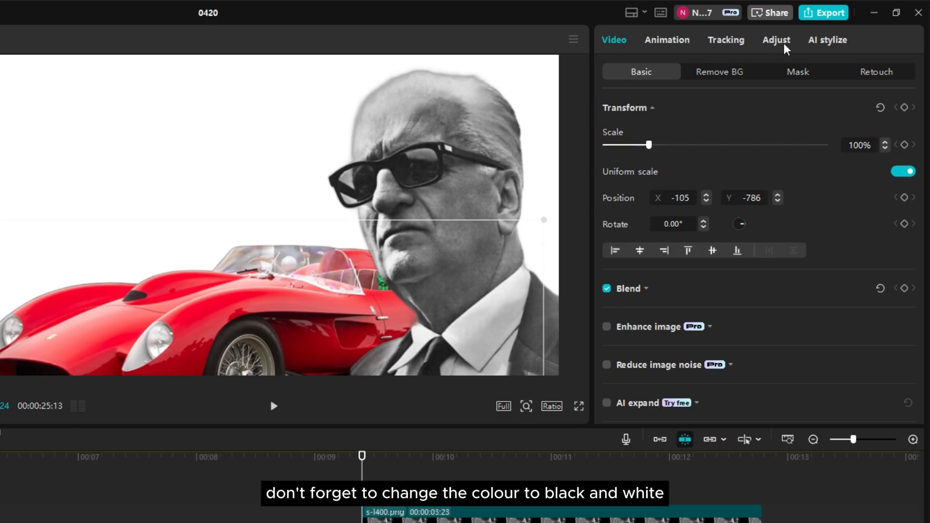
# Reduce the red car's saturation to turn the image black and white
pyautogui.click(776, 41)
pyautogui.scroll(-5, 769, 260)
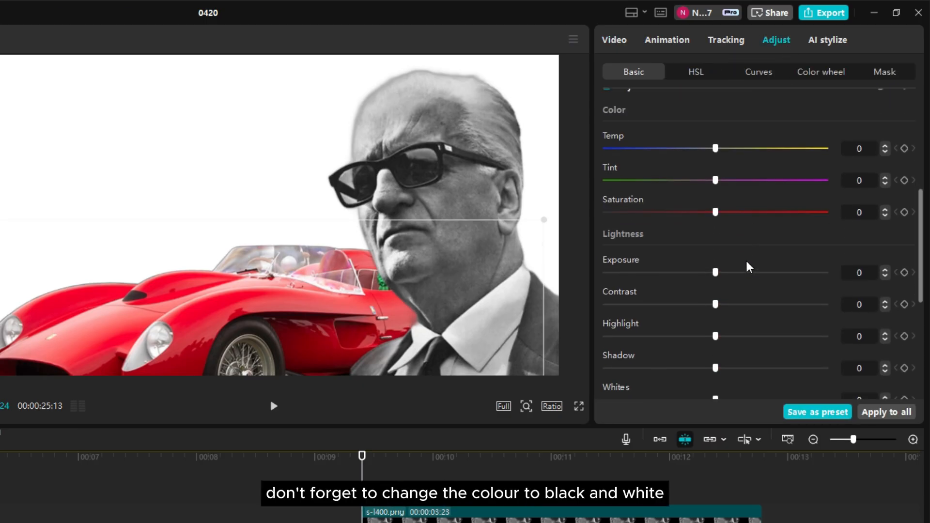
pyautogui.scroll(-5, 749, 267)
pyautogui.scroll(6, 751, 260)
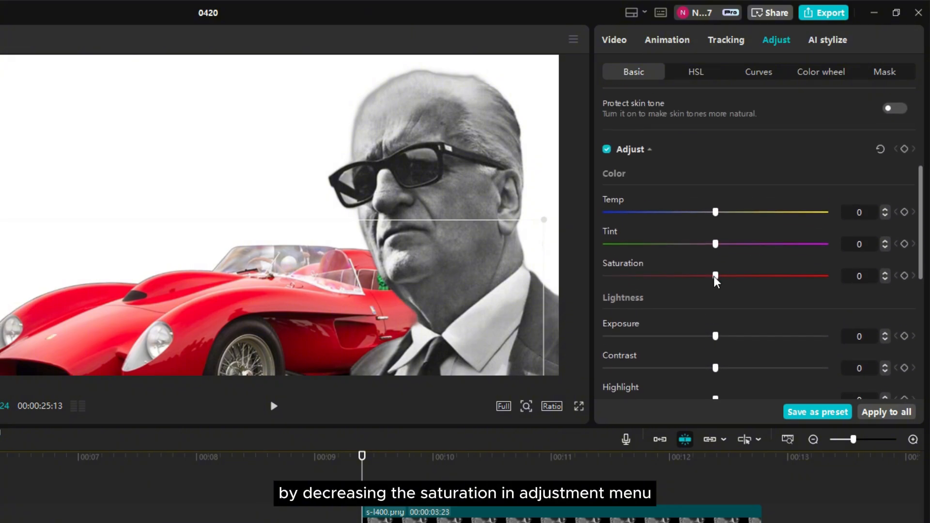
pyautogui.moveTo(716, 276)
pyautogui.mouseDown()
pyautogui.moveTo(684, 291)
pyautogui.moveTo(721, 274)
pyautogui.moveTo(715, 278)
pyautogui.mouseUp()
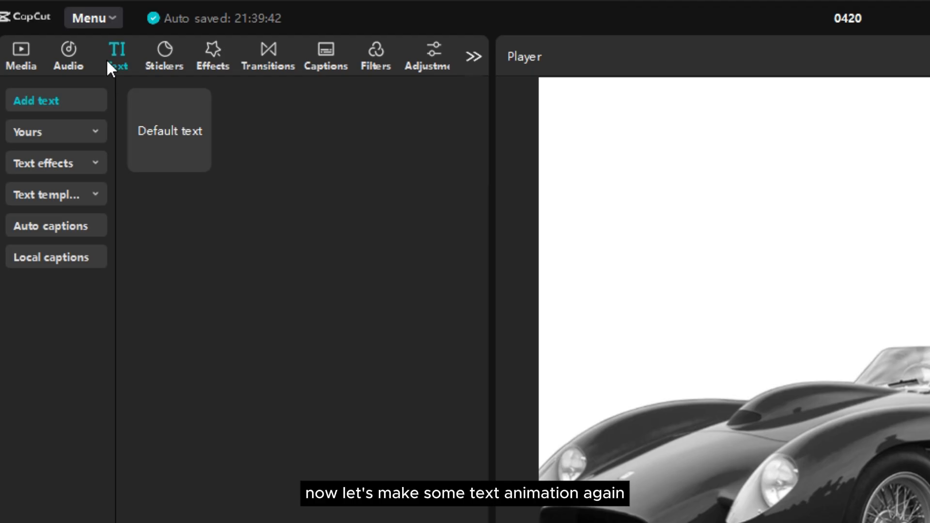
# Add a default text clip above the portrait clip, starting at 00:00:09:24, and change its text to "Enzo"
pyautogui.moveTo(169, 131); pyautogui.dragTo(217, 272)
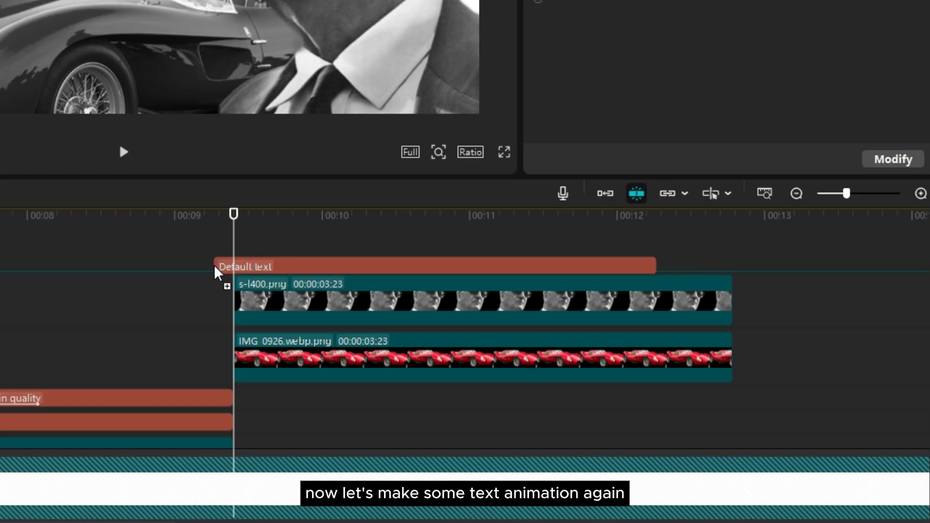
pyautogui.click(458, 267)
pyautogui.click(671, 107)
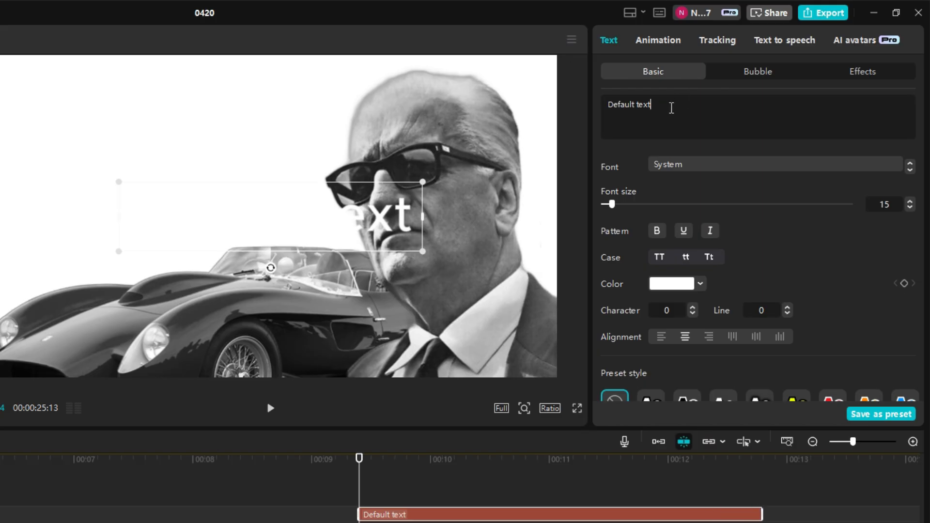
pyautogui.moveTo(672, 108); pyautogui.dragTo(601, 104)
pyautogui.press('BackSpace')
pyautogui.write('E')
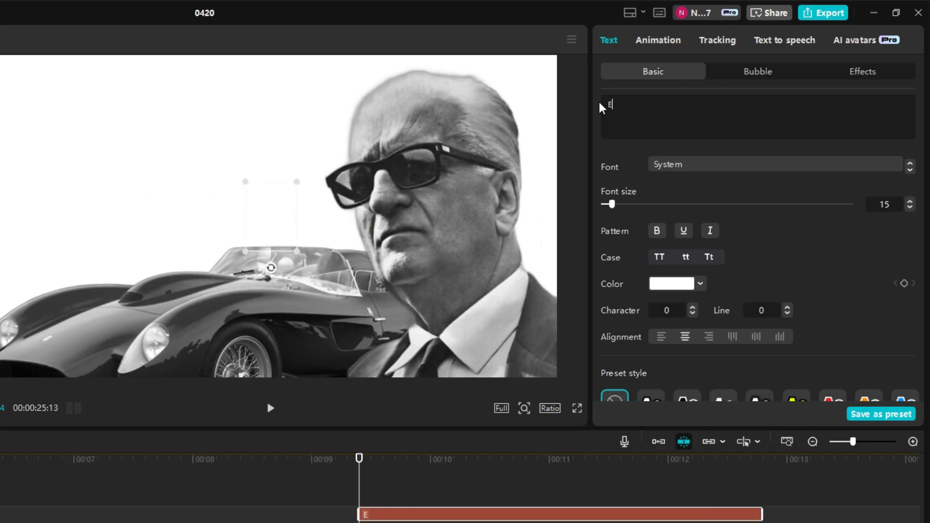
pyautogui.write('nzo')
# Set the "Enzo" text to black in the Poppins-Bold font and move it to the left of the portrait
pyautogui.click(672, 286)
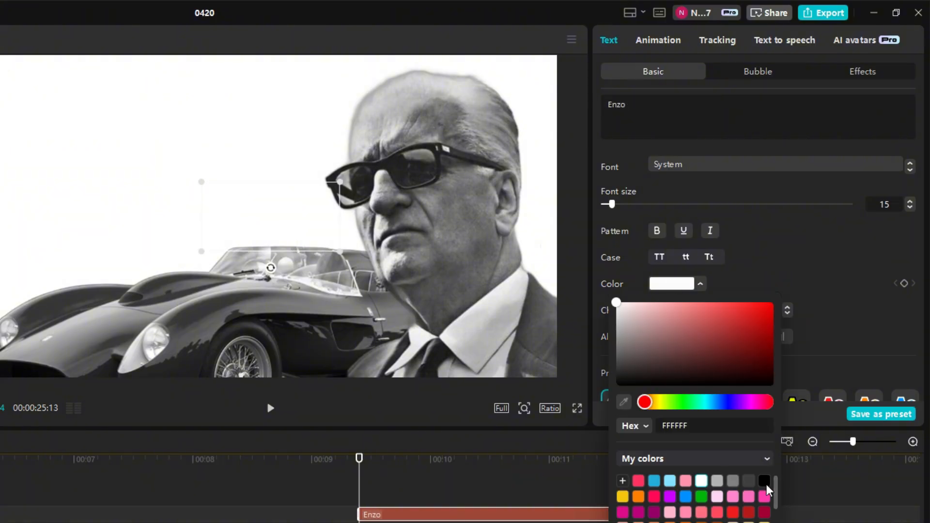
pyautogui.click(766, 484)
pyautogui.click(724, 167)
pyautogui.click(676, 256)
pyautogui.moveTo(227, 185); pyautogui.dragTo(151, 185)
# Place a copy of the "Enzo" text beside the original and change its text to "Ferrari"
pyautogui.moveTo(186, 205); pyautogui.dragTo(208, 192)
pyautogui.moveTo(631, 106); pyautogui.dragTo(558, 107)
pyautogui.write('Fera')
pyautogui.press('BackSpace')
pyautogui.write('rari')
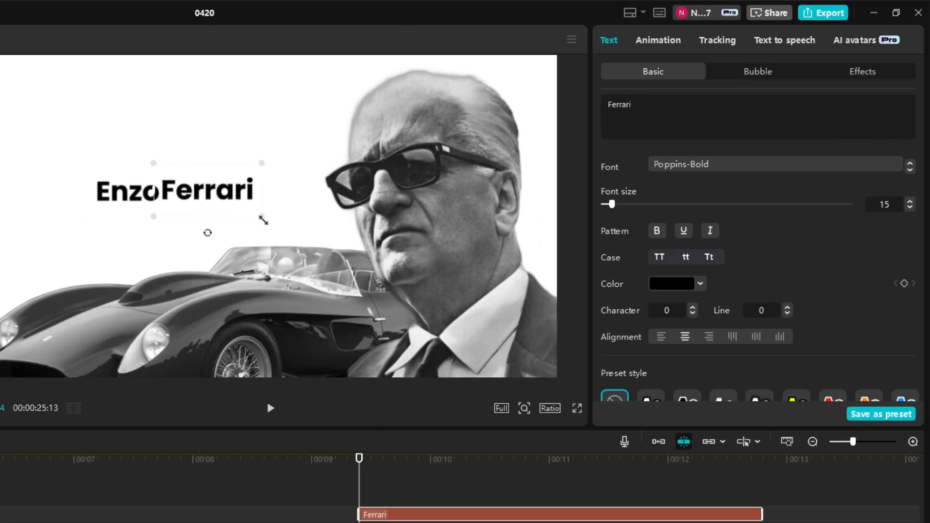
# Enlarge the "Ferrari" text above the car and place a smaller "Enzo" just above its left end
pyautogui.moveTo(263, 220); pyautogui.dragTo(280, 228)
pyautogui.moveTo(186, 206); pyautogui.dragTo(151, 209)
pyautogui.moveTo(133, 193); pyautogui.dragTo(180, 170)
pyautogui.moveTo(239, 190); pyautogui.dragTo(197, 197)
pyautogui.click(492, 522)
pyautogui.moveTo(172, 164); pyautogui.dragTo(129, 163)
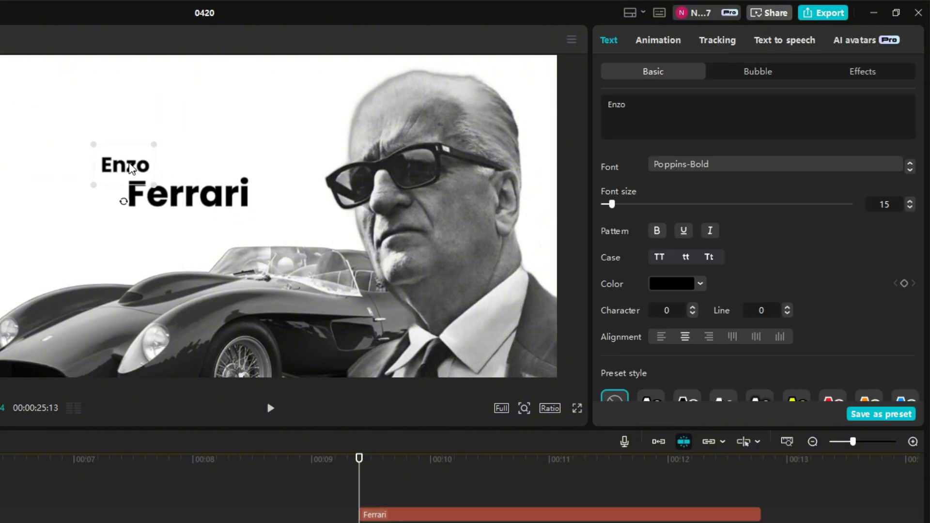
pyautogui.click(269, 223)
# Apply the Bounce Left in animation to the "Ferrari" text with a duration of 1.0 s
pyautogui.click(417, 515)
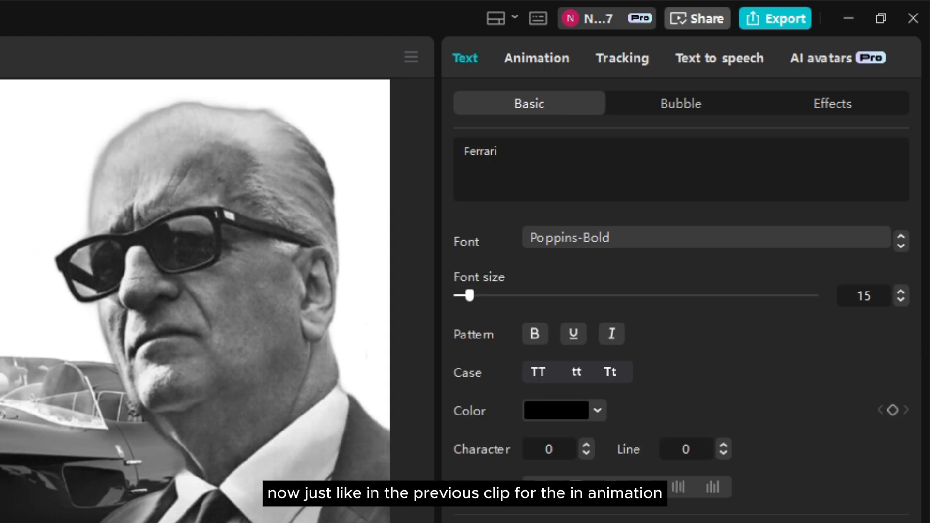
pyautogui.click(546, 59)
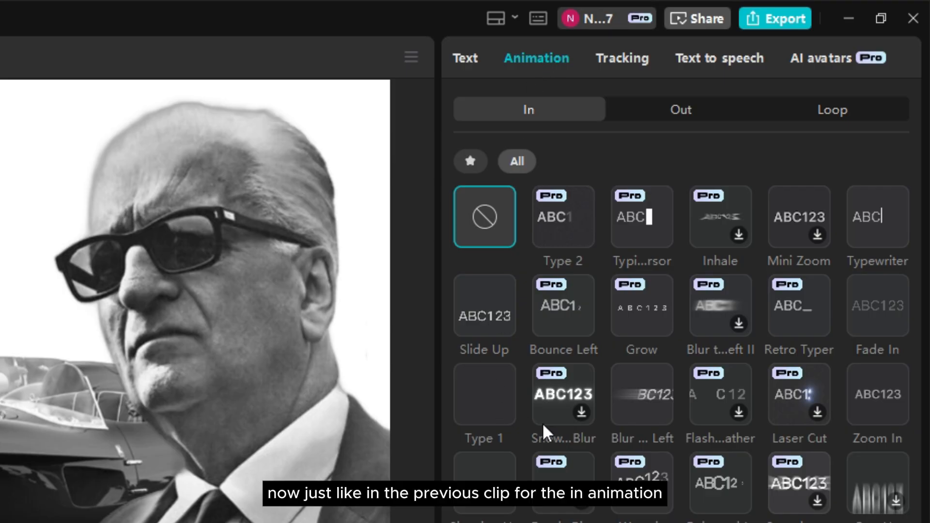
pyautogui.click(565, 310)
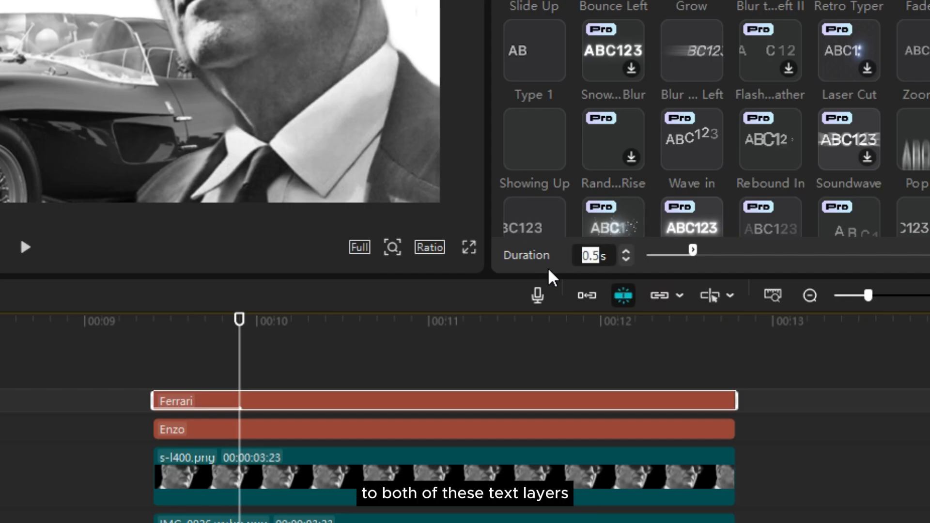
pyautogui.write('1s')
pyautogui.press('Return')
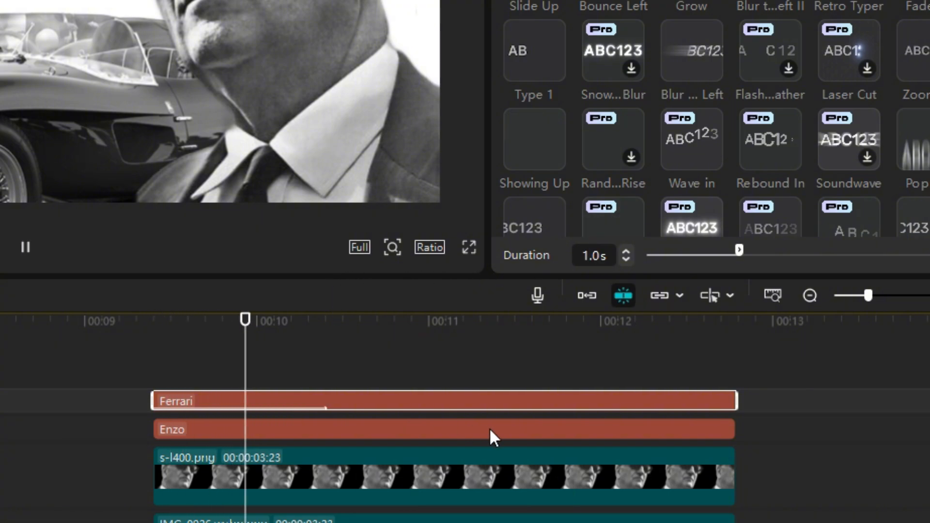
# Apply the Bounce Left in animation to the "Enzo" text with a duration of 1.0 s
pyautogui.click(241, 414)
pyautogui.click(242, 424)
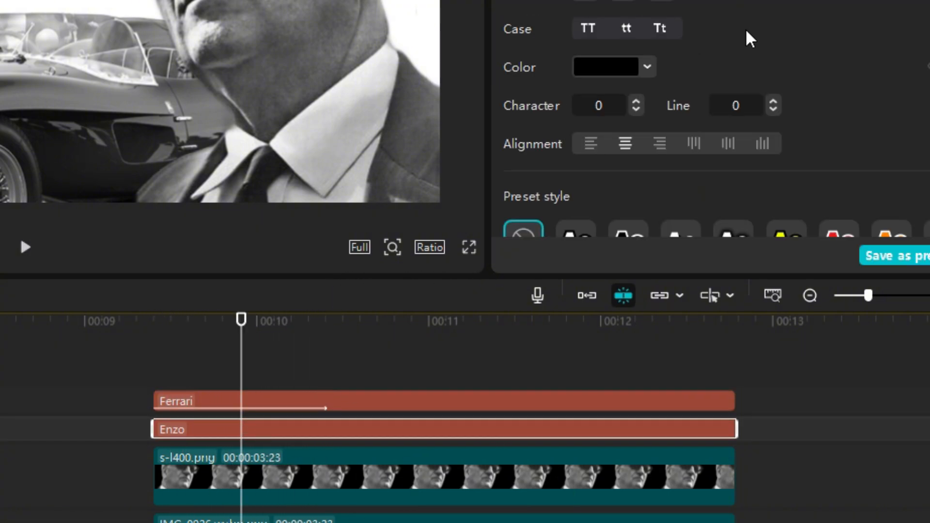
pyautogui.click(537, 59)
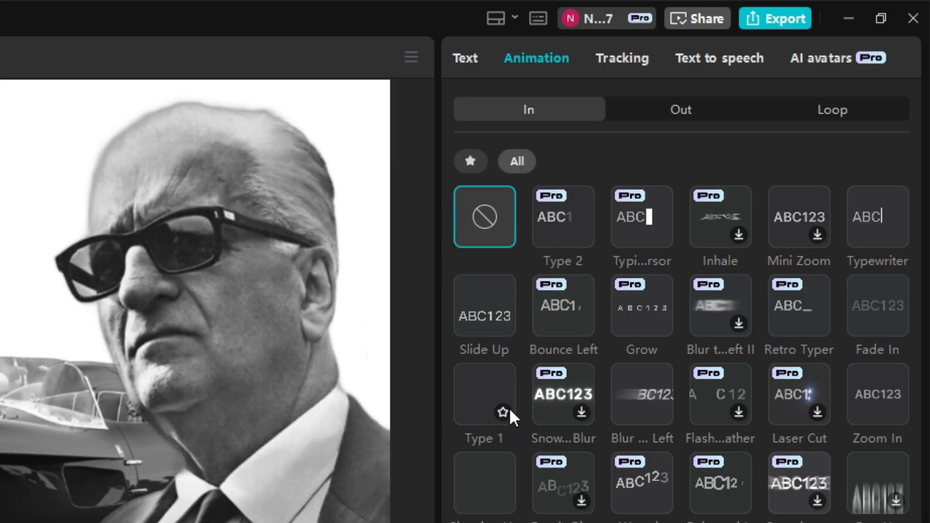
pyautogui.click(559, 313)
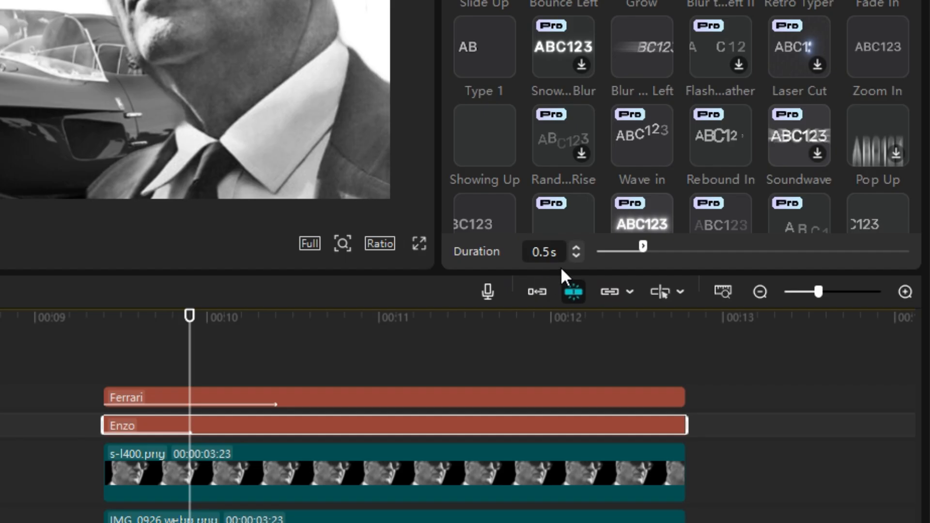
pyautogui.write('1s')
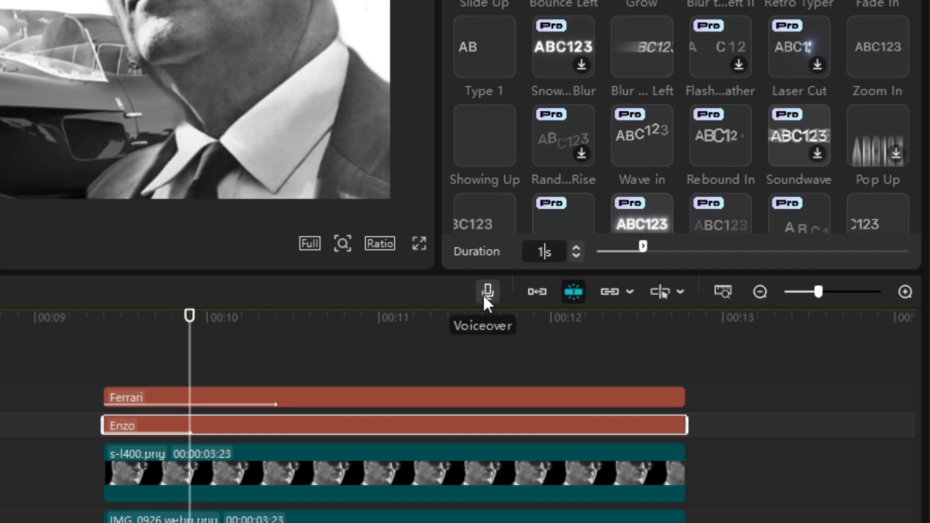
pyautogui.press('Return')
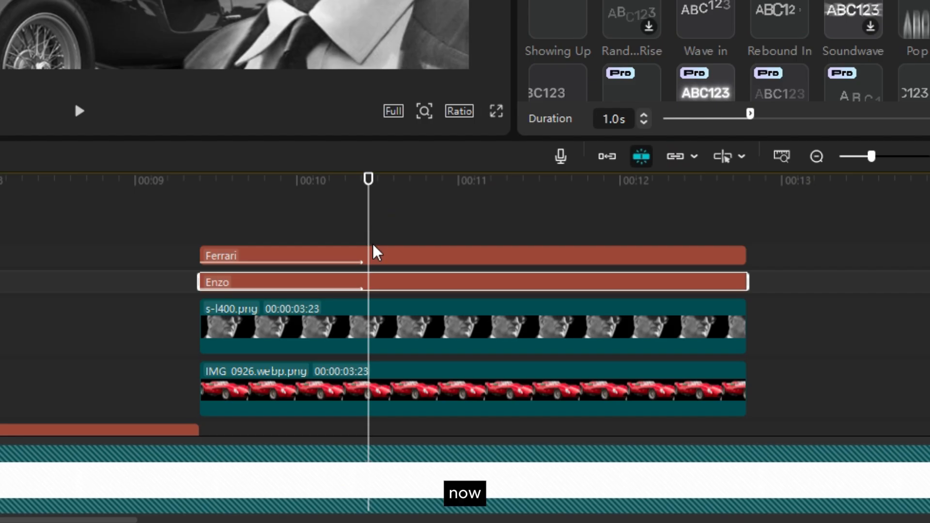
# Shift the "Ferrari" text clip to start at about 00:10, trim its end flush with the "Enzo" clip, and preview the staggered animation
pyautogui.moveTo(290, 391); pyautogui.dragTo(413, 404)
pyautogui.moveTo(486, 254); pyautogui.dragTo(487, 254)
pyautogui.moveTo(369, 226); pyautogui.dragTo(756, 245)
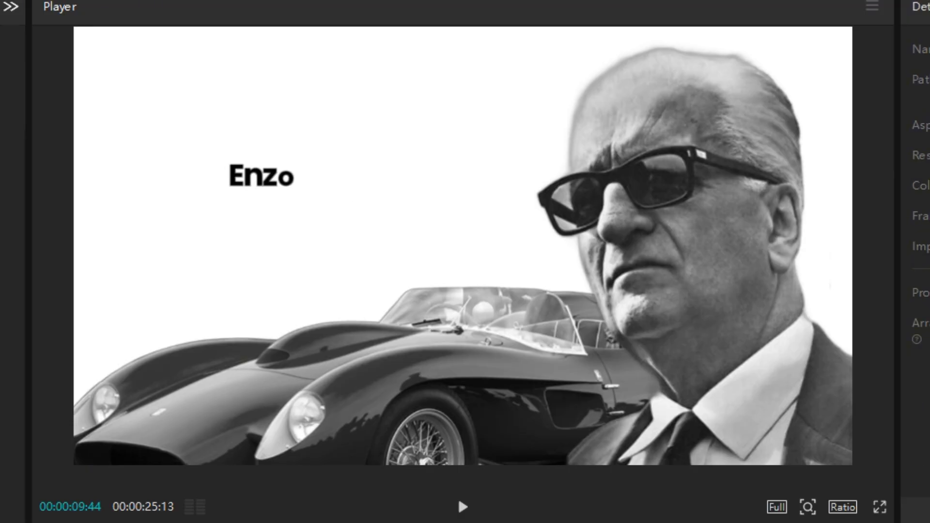
pyautogui.press('space')
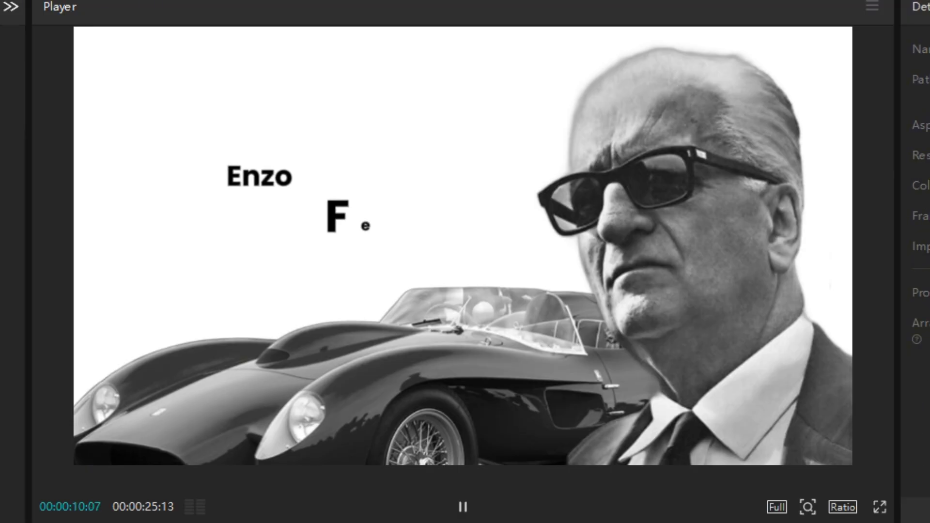
pyautogui.press('space')
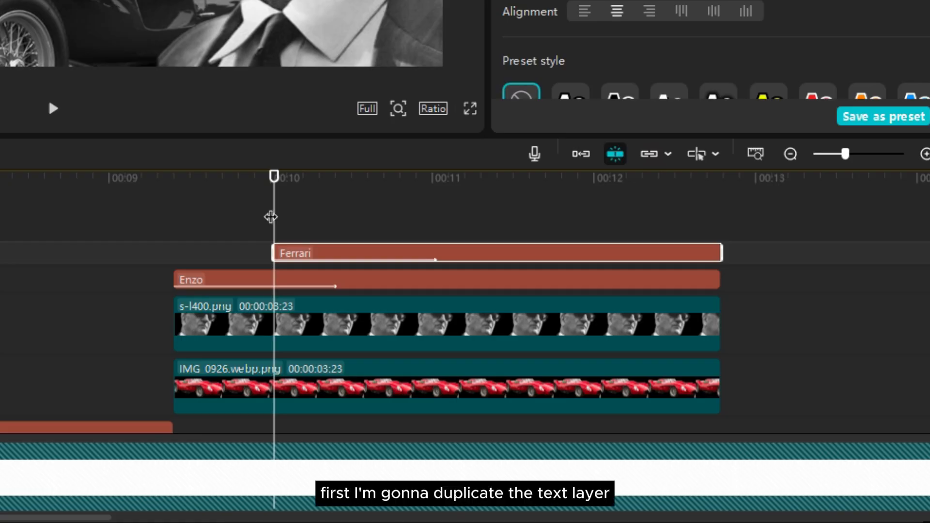
# Duplicate the "Ferrari" text clip and set the copy's in animation to none
pyautogui.hotkey('ctrl', 'd')
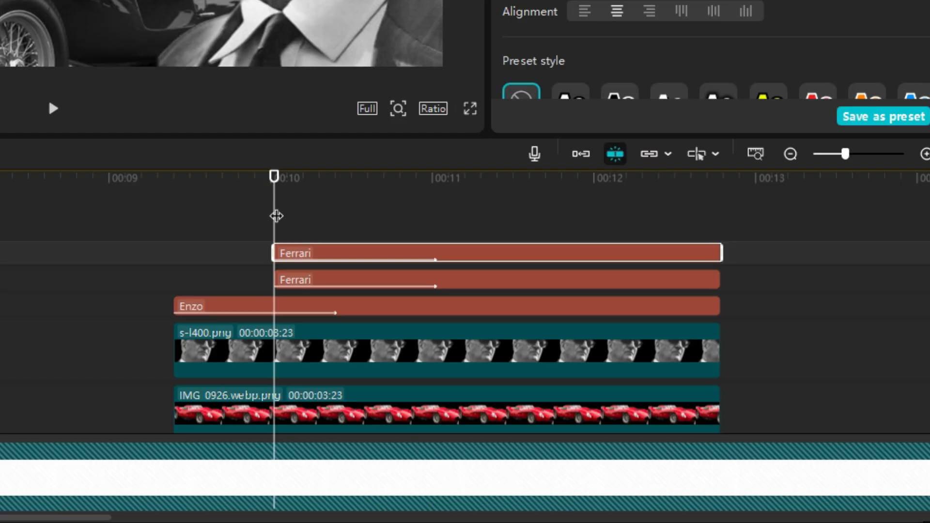
pyautogui.click(339, 252)
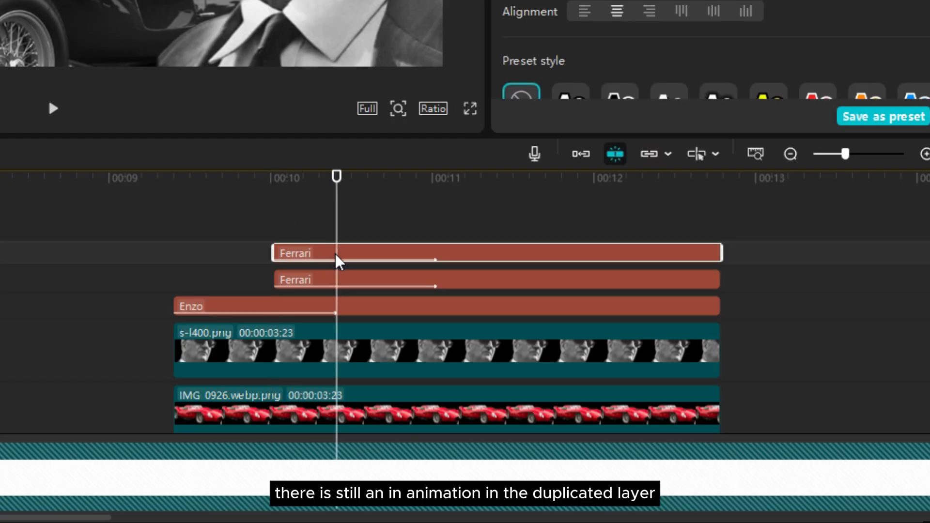
pyautogui.click(566, 56)
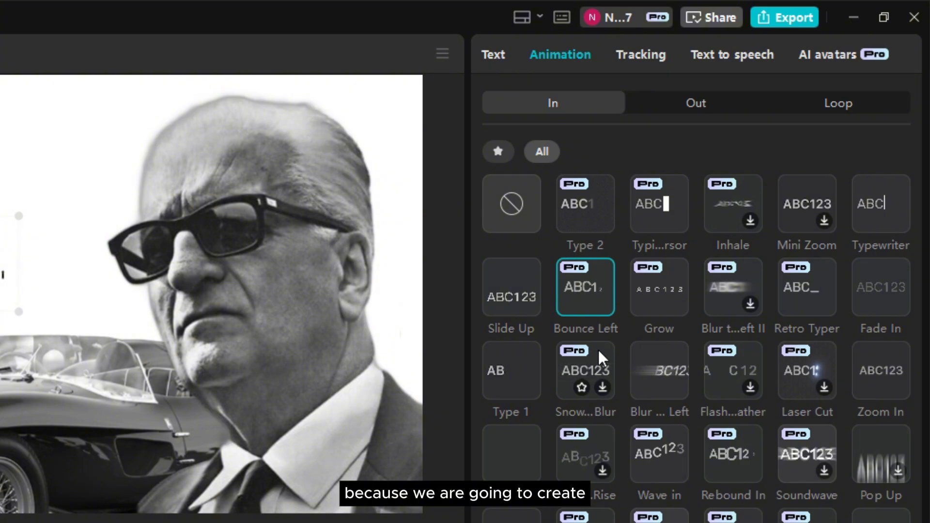
pyautogui.click(524, 218)
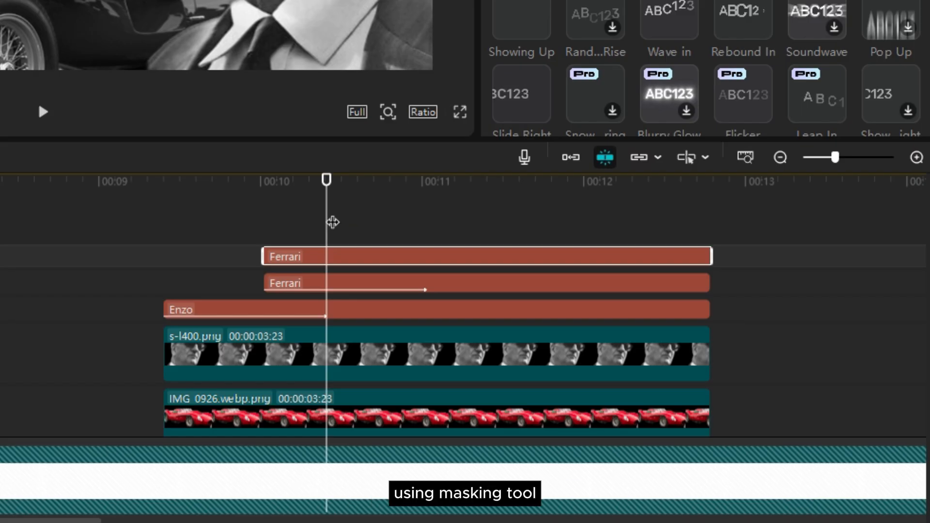
# Trim the start of the duplicated "Ferrari" clip to 00:11:02, where the original's in animation ends
pyautogui.moveTo(330, 222); pyautogui.dragTo(430, 228)
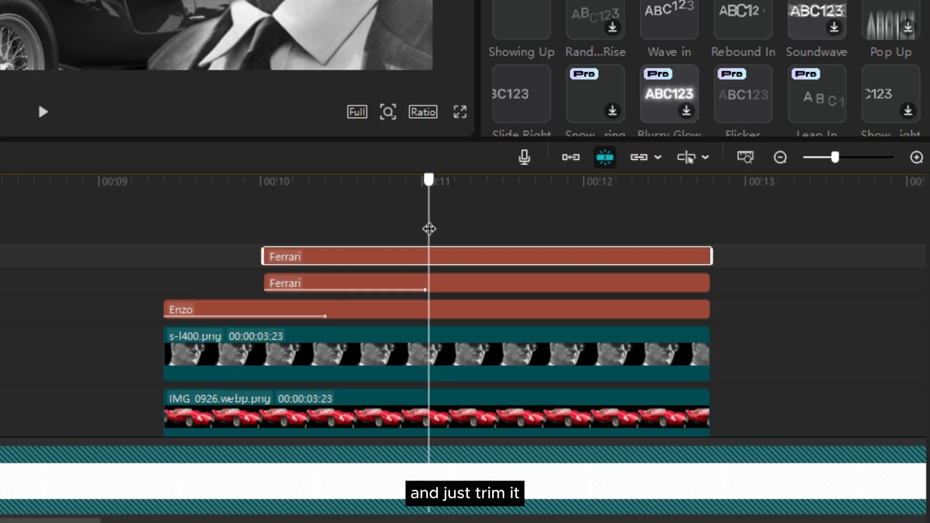
pyautogui.press('q')
pyautogui.scroll(-2, 698, 269)
pyautogui.moveTo(760, 206); pyautogui.dragTo(683, 371)
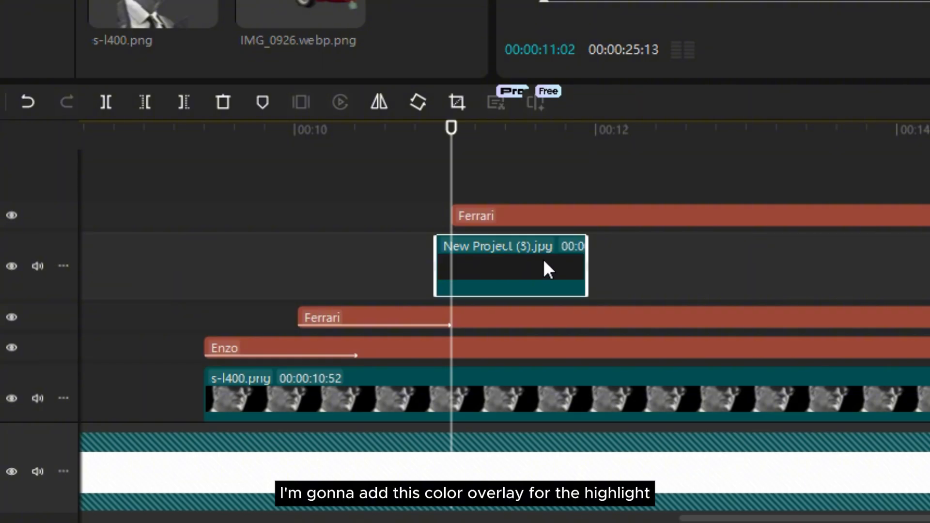
# Place New Project (3).jpg directly beneath the duplicated "Ferrari" text at 00:11:02 and set that text's color to white (FFFFFF)
pyautogui.moveTo(545, 259); pyautogui.dragTo(553, 258)
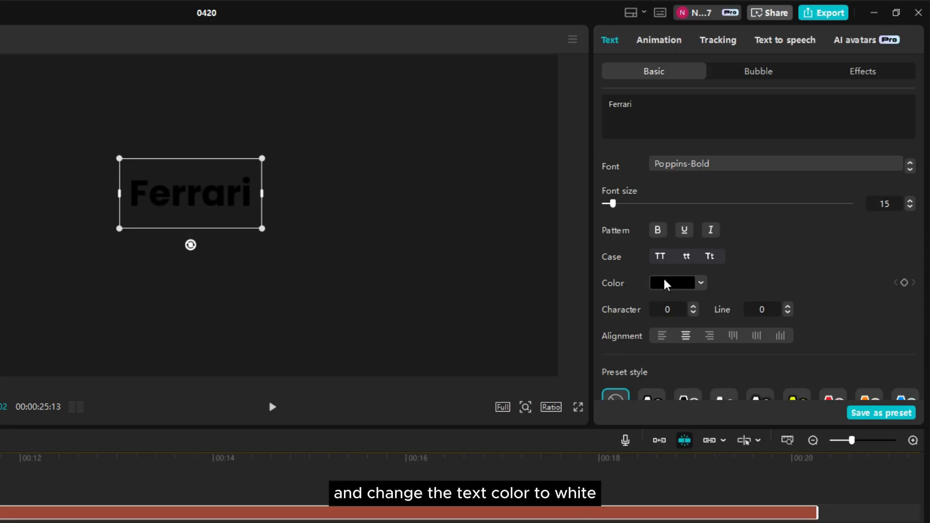
pyautogui.click(664, 284)
pyautogui.click(617, 302)
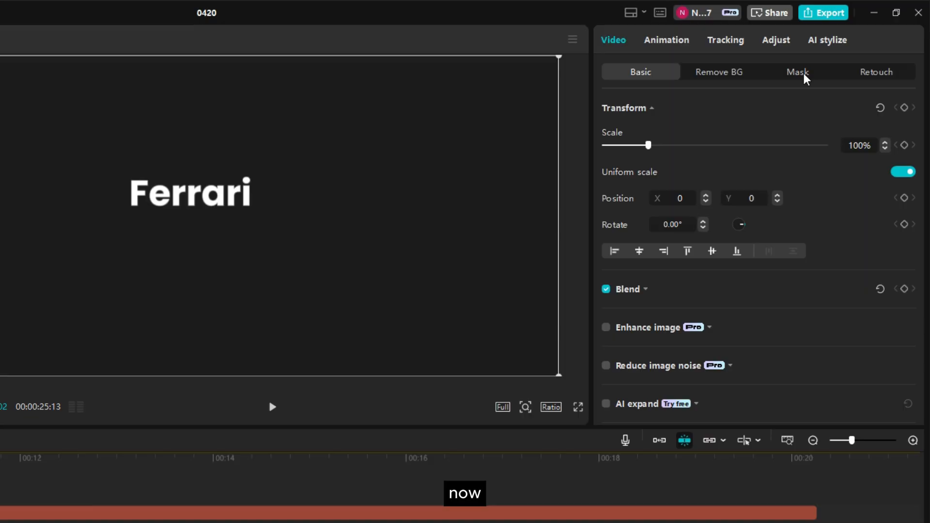
# Add a Rectangle mask to the New Project (3).jpg overlay and reshape it into a highlight box fitted closely around the word "Ferrari"
pyautogui.click(804, 75)
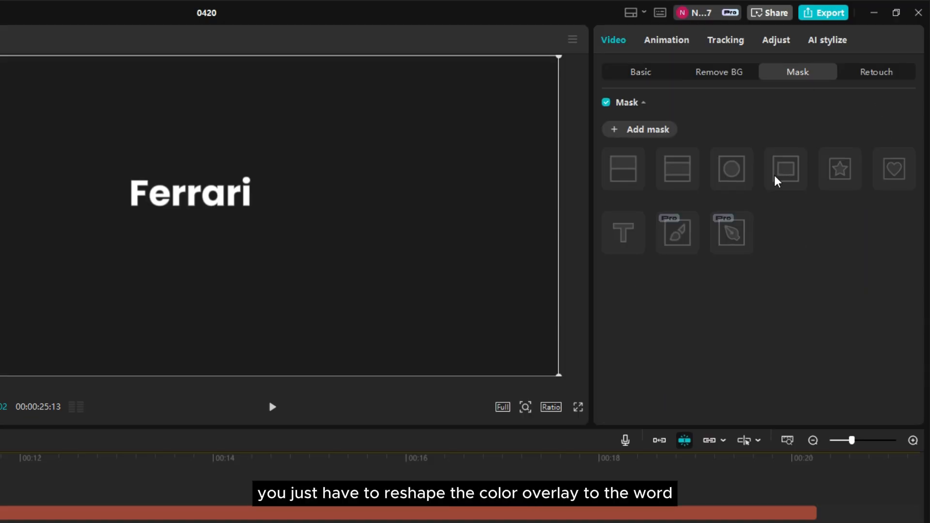
pyautogui.click(625, 130)
pyautogui.click(786, 169)
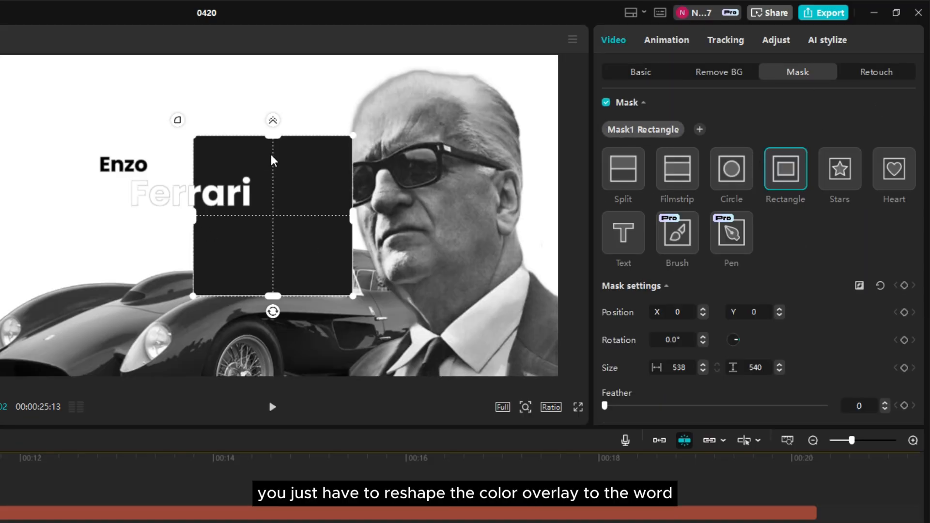
pyautogui.moveTo(295, 180); pyautogui.dragTo(207, 195)
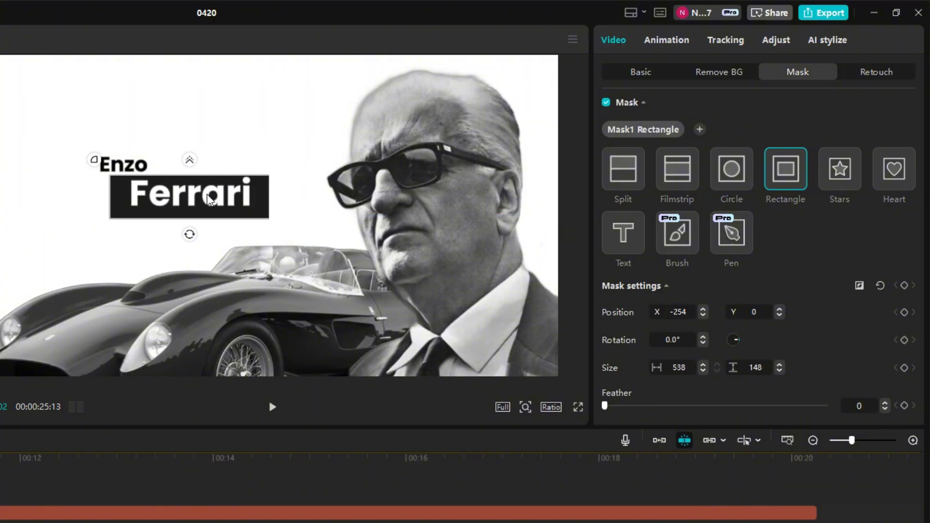
pyautogui.moveTo(270, 197); pyautogui.dragTo(266, 198)
pyautogui.moveTo(259, 198); pyautogui.dragTo(258, 197)
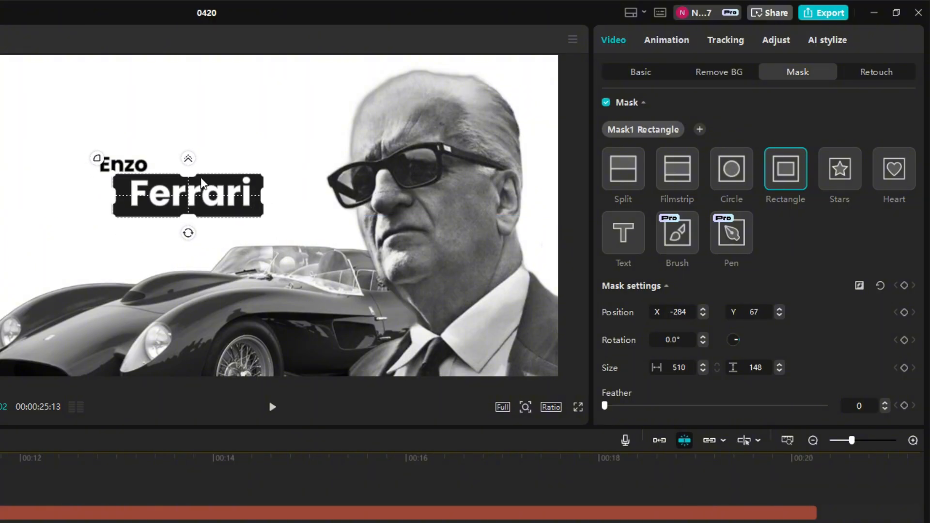
pyautogui.moveTo(193, 175); pyautogui.dragTo(194, 175)
pyautogui.moveTo(115, 197); pyautogui.dragTo(147, 192)
pyautogui.click(650, 74)
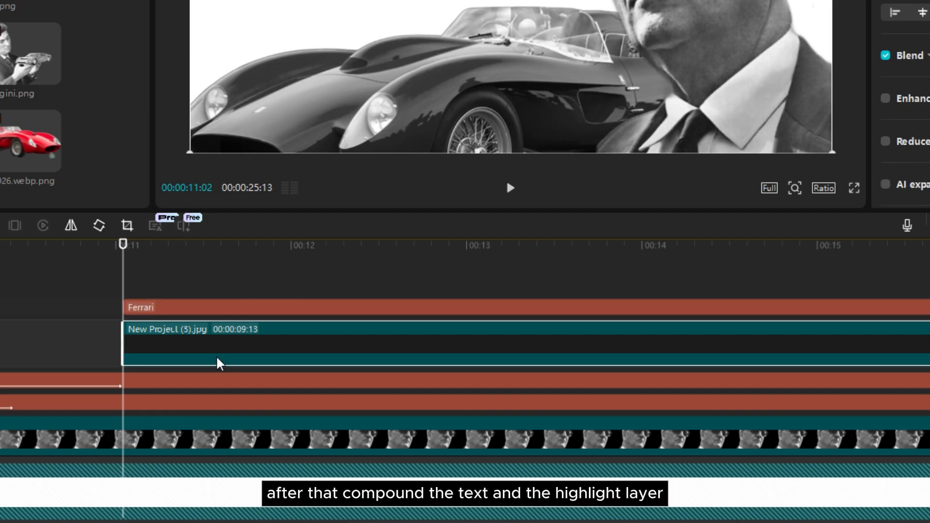
# Convert the highlight overlay and the white "Ferrari" text into two separate compound clips
pyautogui.rightClick(194, 358)
pyautogui.click(290, 209)
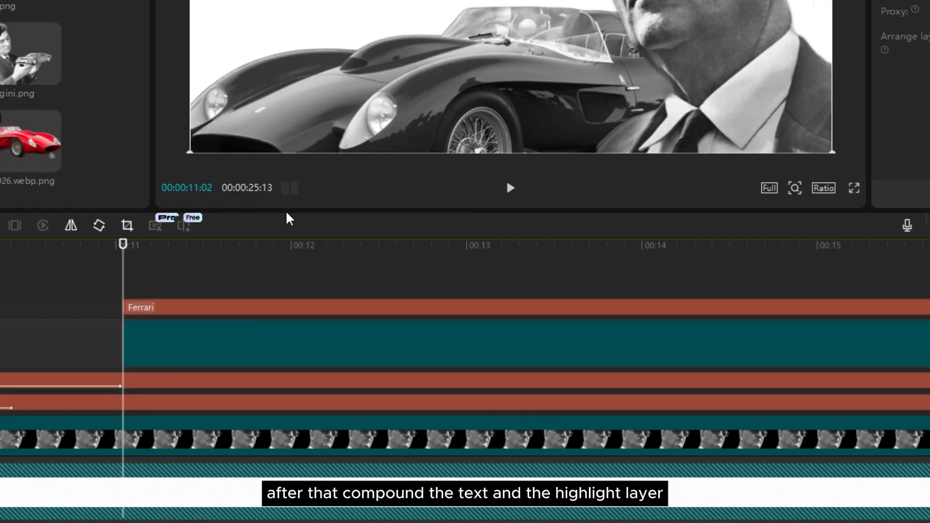
pyautogui.click(248, 313)
pyautogui.rightClick(248, 313)
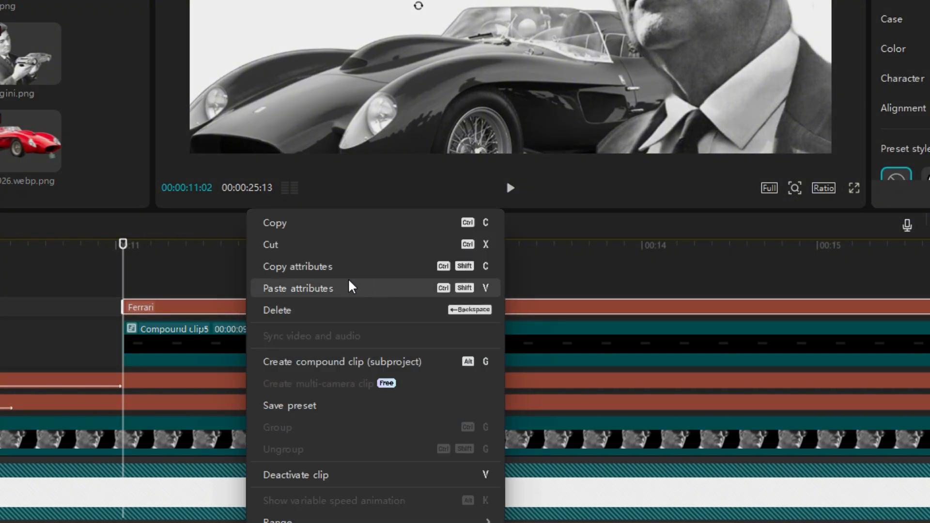
pyautogui.click(344, 363)
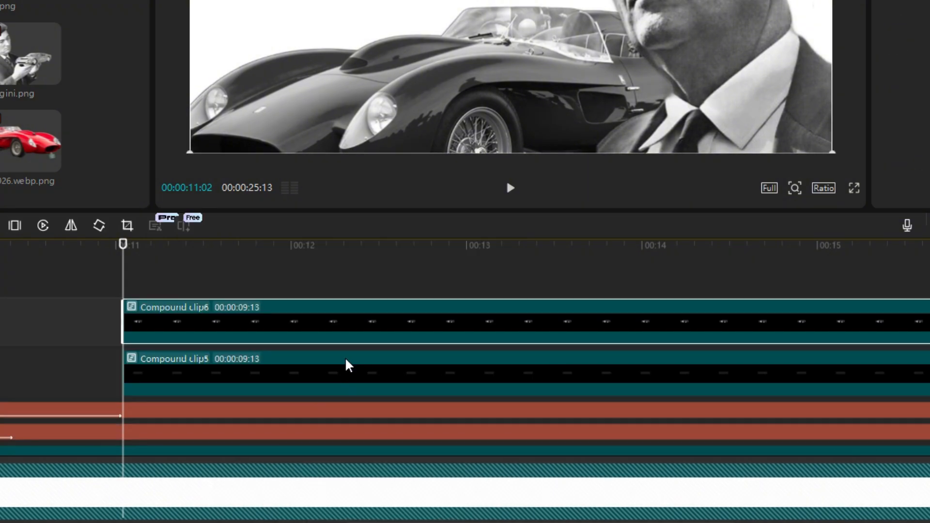
# Add a Split mask to the highlight compound clip, rotated to -90° and moved to X -522 so the highlight is hidden
pyautogui.click(334, 374)
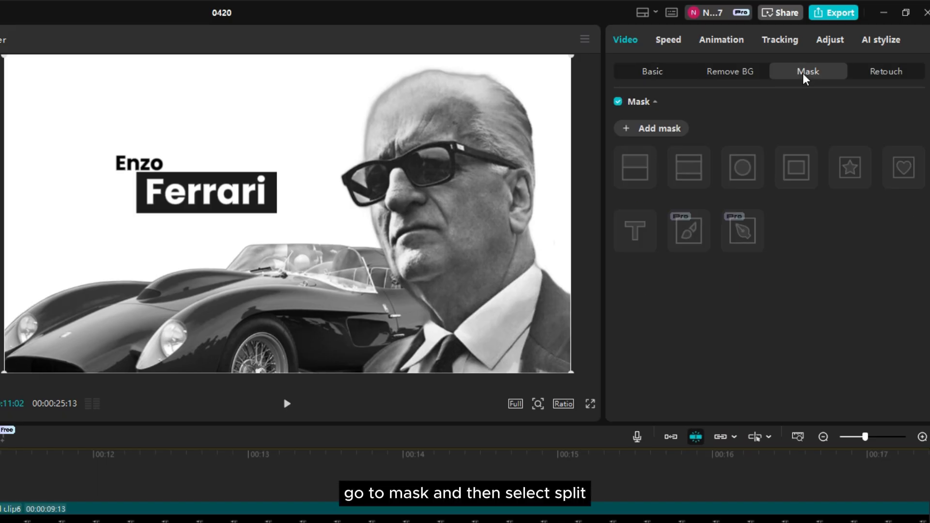
pyautogui.click(629, 130)
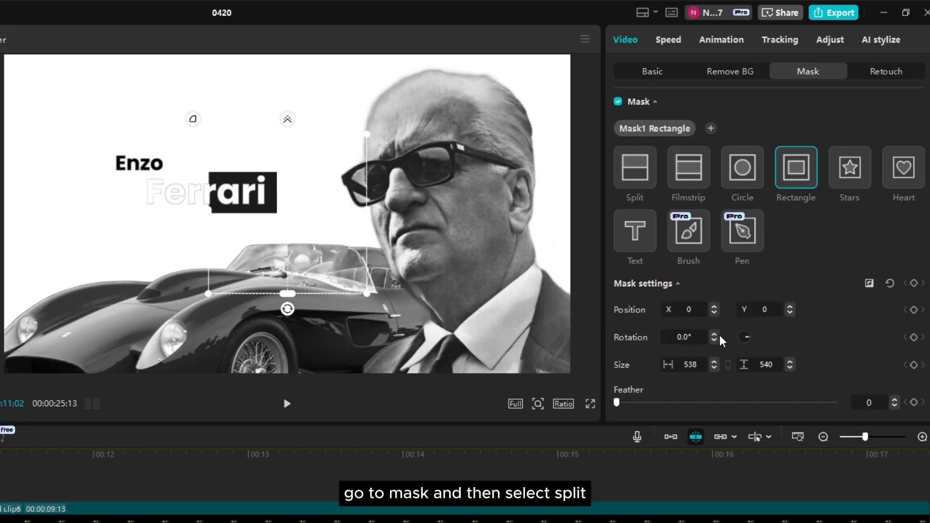
pyautogui.click(622, 178)
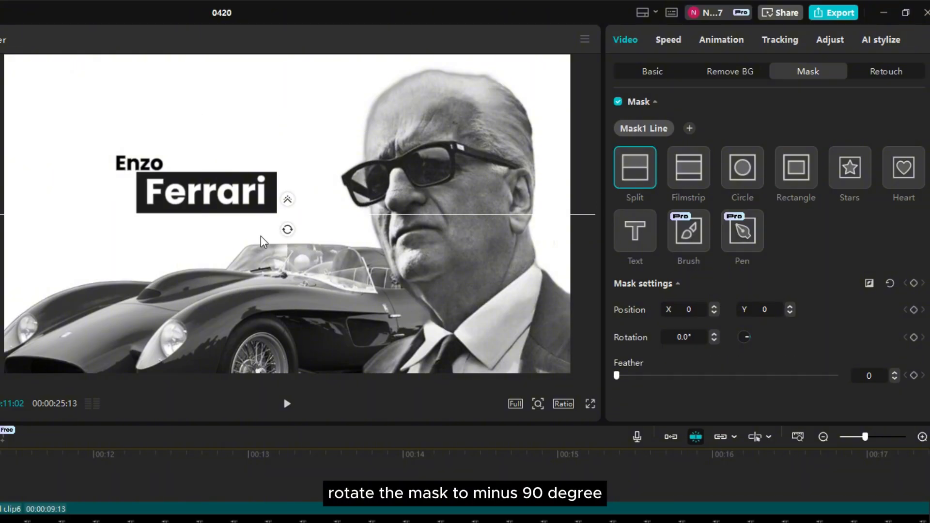
pyautogui.moveTo(289, 236); pyautogui.dragTo(304, 214)
pyautogui.moveTo(289, 253); pyautogui.dragTo(135, 256)
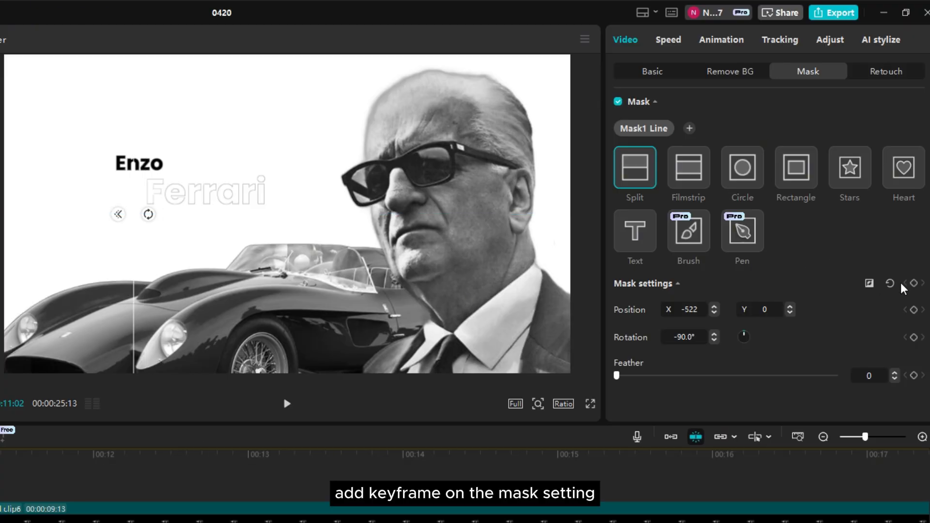
# Keyframe the highlight's mask settings at 00:11:02 and move the mask past the right end of "Ferrari" at 00:12:01 to reveal the highlight
pyautogui.click(914, 283)
pyautogui.moveTo(317, 310); pyautogui.dragTo(468, 310)
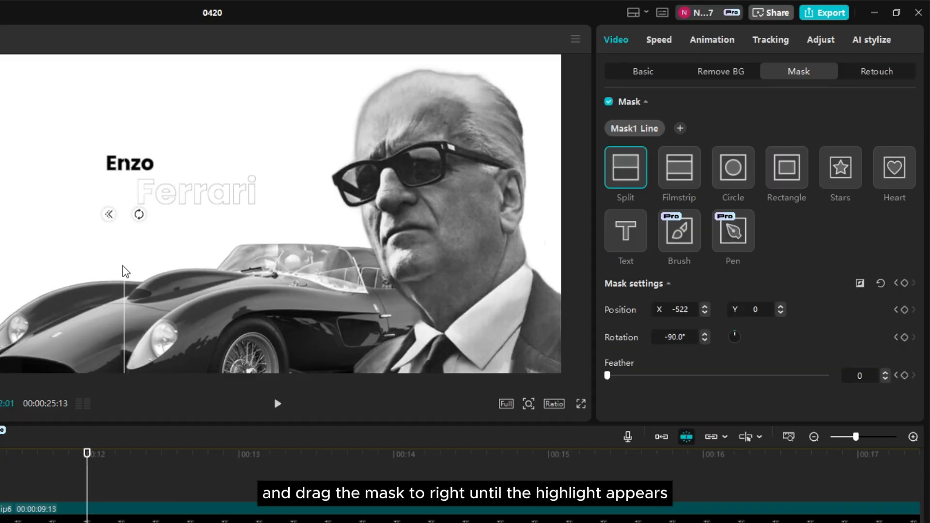
pyautogui.moveTo(508, 95); pyautogui.dragTo(632, 92)
pyautogui.moveTo(248, 266); pyautogui.dragTo(272, 268)
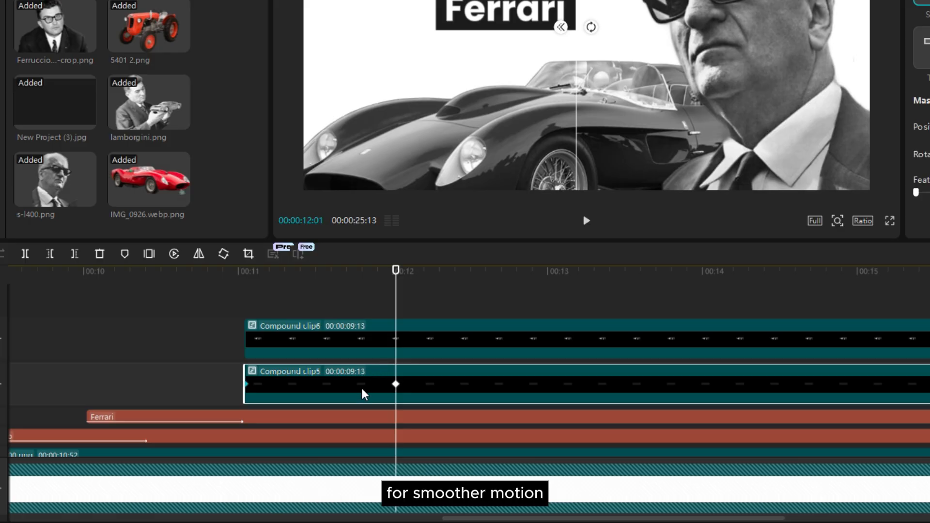
# Apply the Ease preset curve to the highlight mask's Position X keyframes
pyautogui.hotkey('alt', 'k')
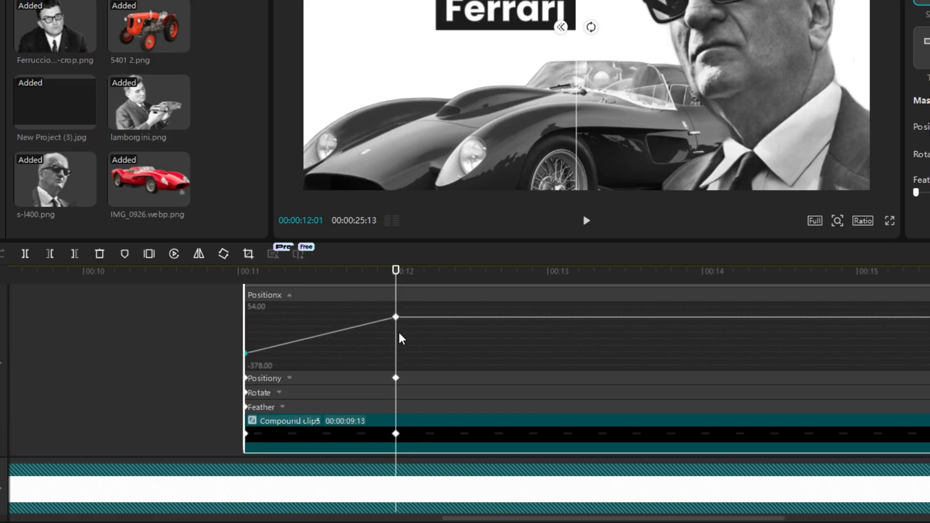
pyautogui.rightClick(396, 321)
pyautogui.click(426, 333)
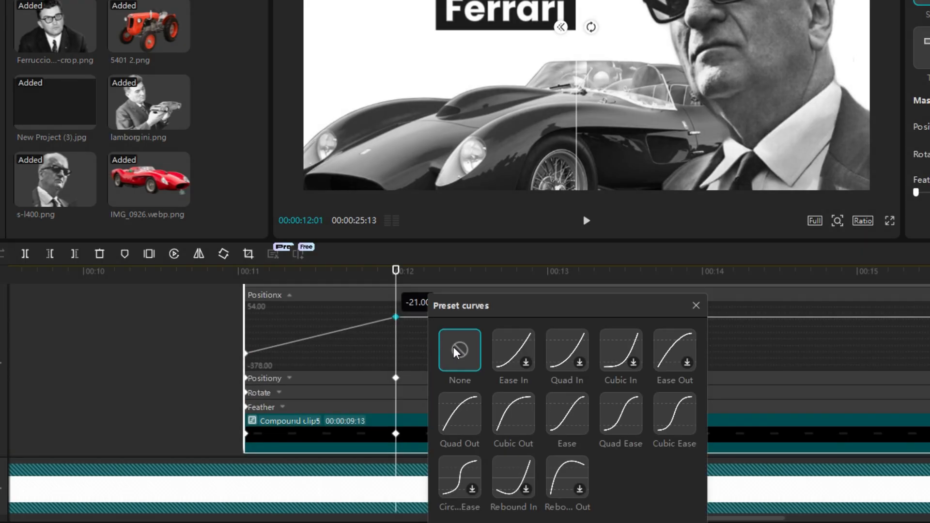
pyautogui.click(568, 415)
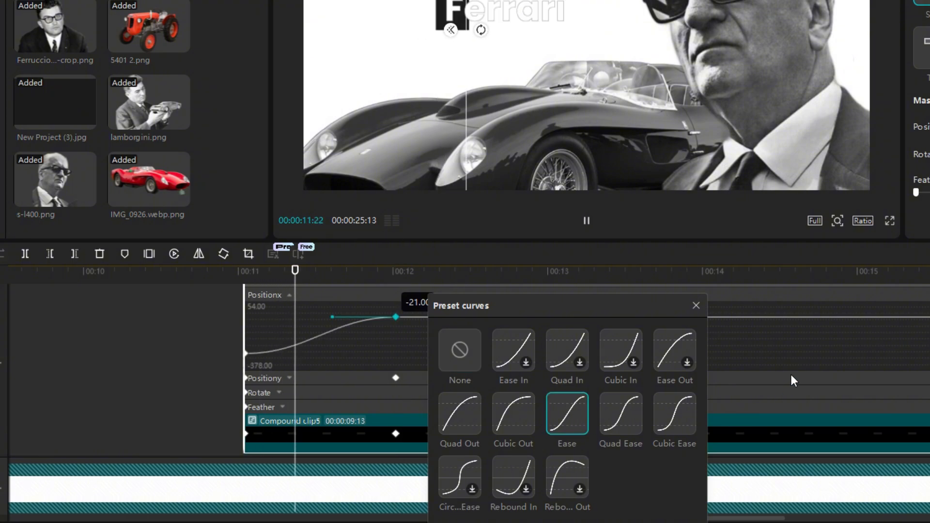
pyautogui.click(696, 306)
pyautogui.hotkey('alt', 'k')
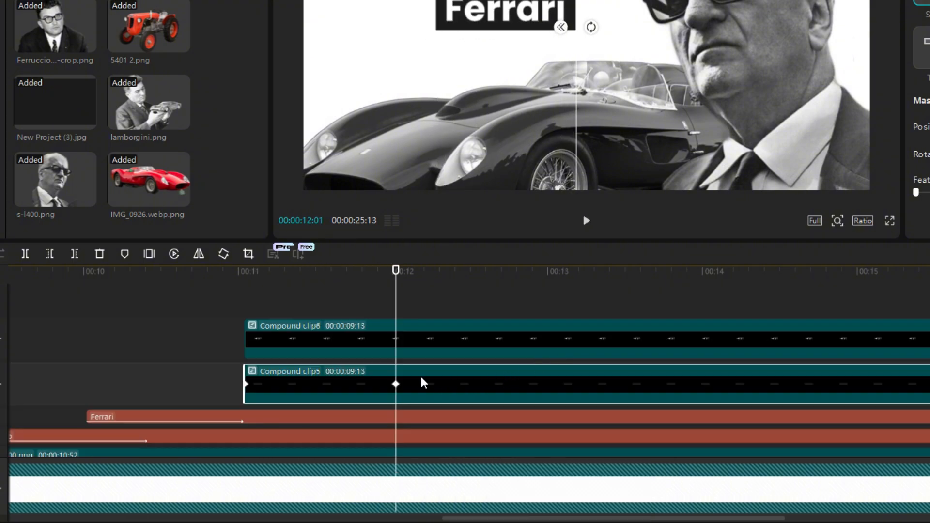
# Add a Split mask to the white "Ferrari" compound clip, rotated -90° and moved past the text's left end, and keyframe it at 00:00:11:02
pyautogui.click(374, 339)
pyautogui.moveTo(262, 280); pyautogui.dragTo(246, 288)
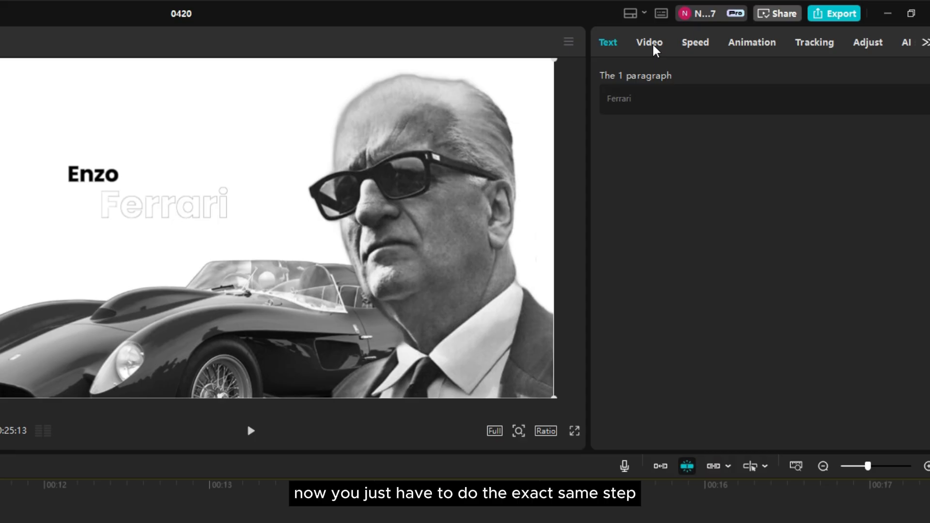
pyautogui.click(653, 46)
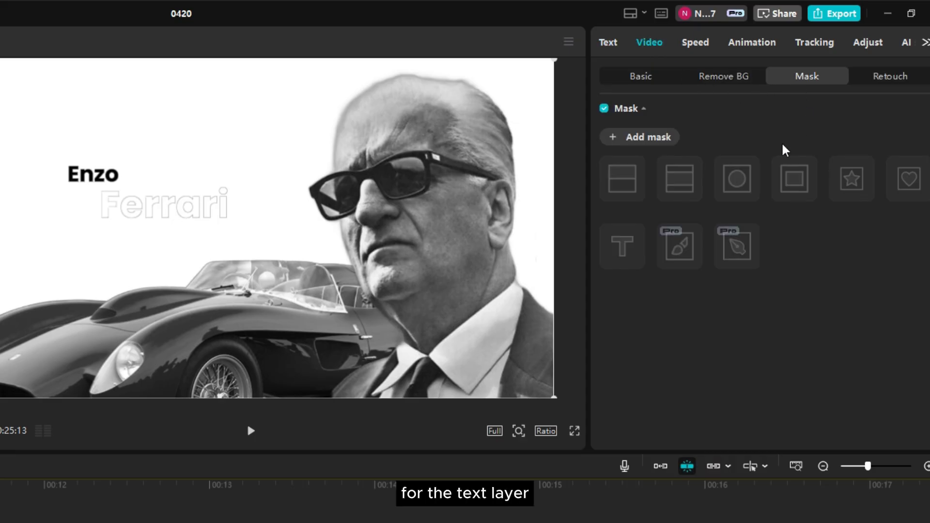
pyautogui.click(634, 140)
pyautogui.click(616, 198)
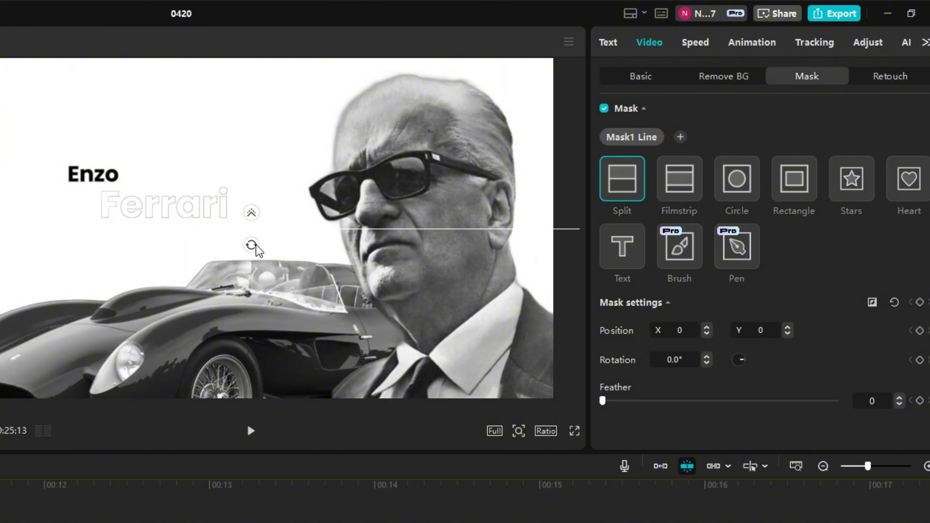
pyautogui.moveTo(257, 250); pyautogui.dragTo(286, 228)
pyautogui.moveTo(250, 284); pyautogui.dragTo(107, 284)
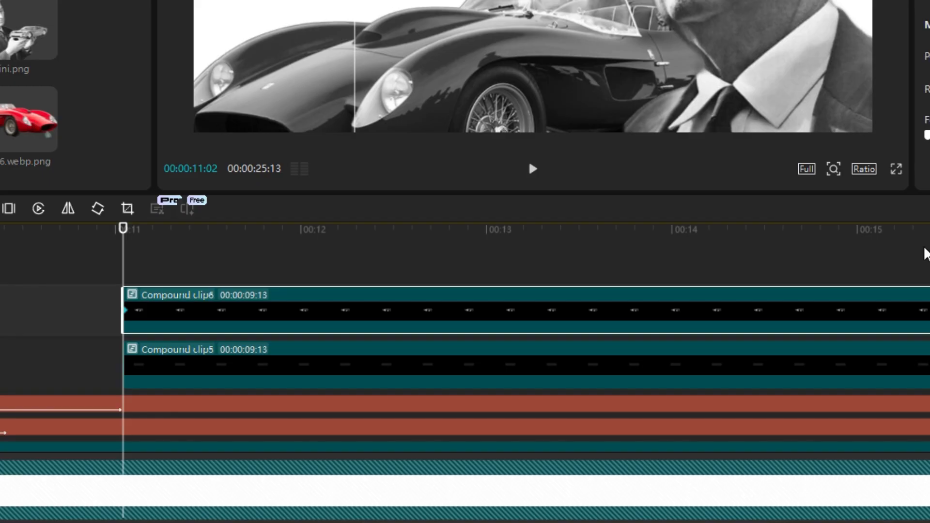
# Reveal the white "Ferrari" text at about 00:12 by moving its split mask past the text's right end, to X -27, Y -44
pyautogui.click(357, 370)
pyautogui.moveTo(296, 242); pyautogui.dragTo(305, 240)
pyautogui.click(344, 302)
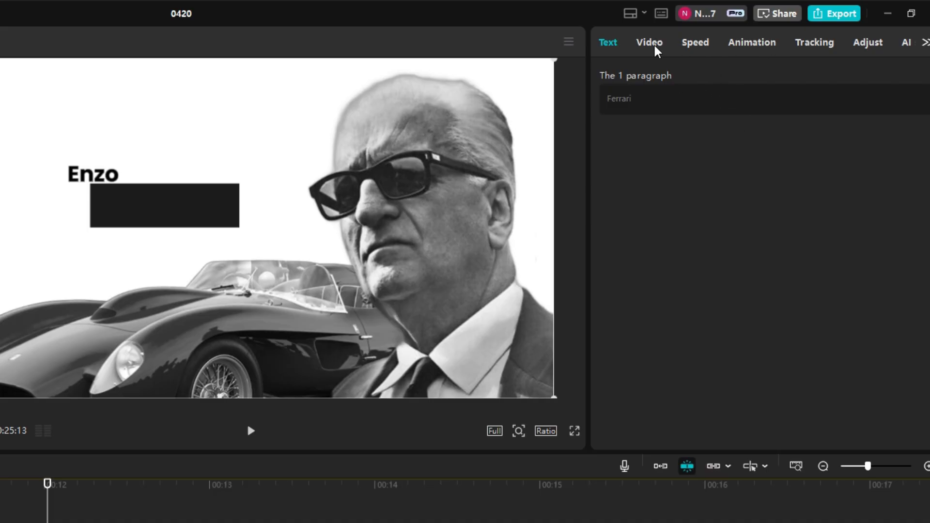
pyautogui.click(655, 49)
pyautogui.moveTo(87, 293); pyautogui.dragTo(237, 297)
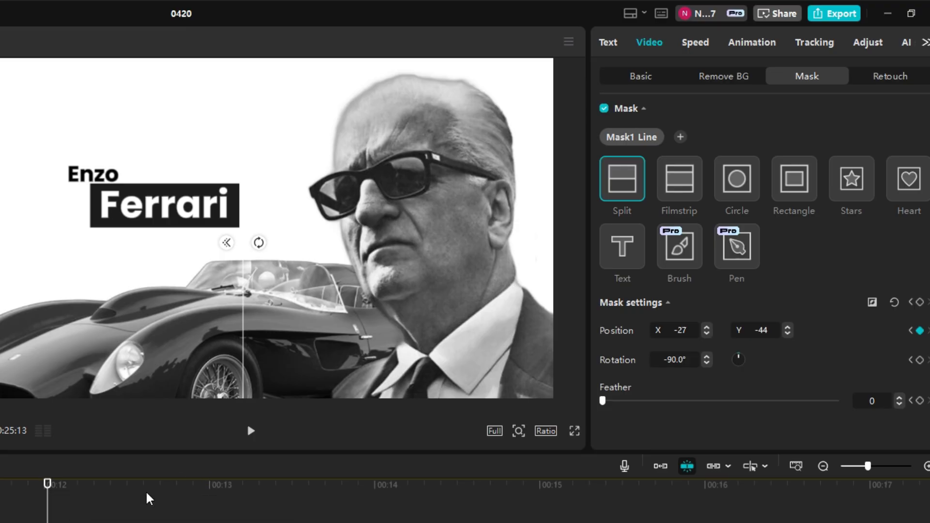
# Apply an easing preset curve to the white "Ferrari" clip's mask position keyframes and preview the reveal
pyautogui.hotkey('alt', 'k')
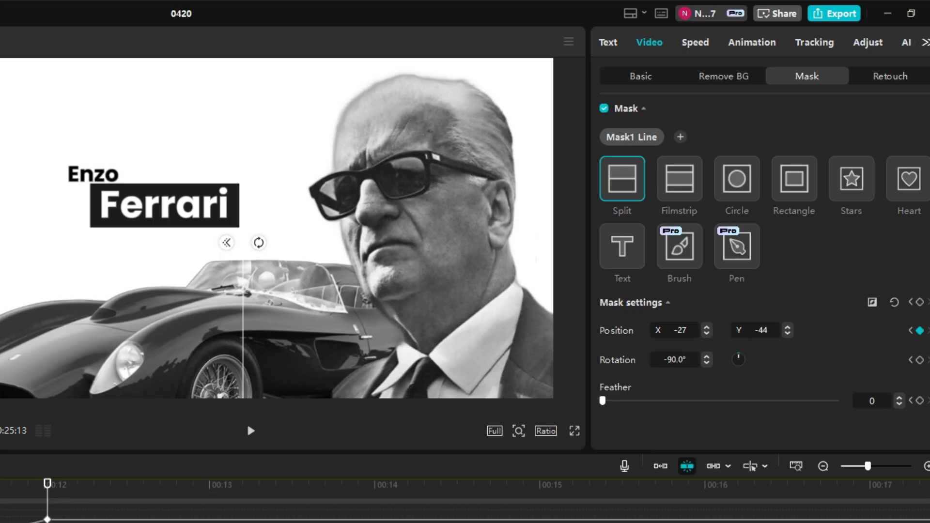
pyautogui.click(47, 520)
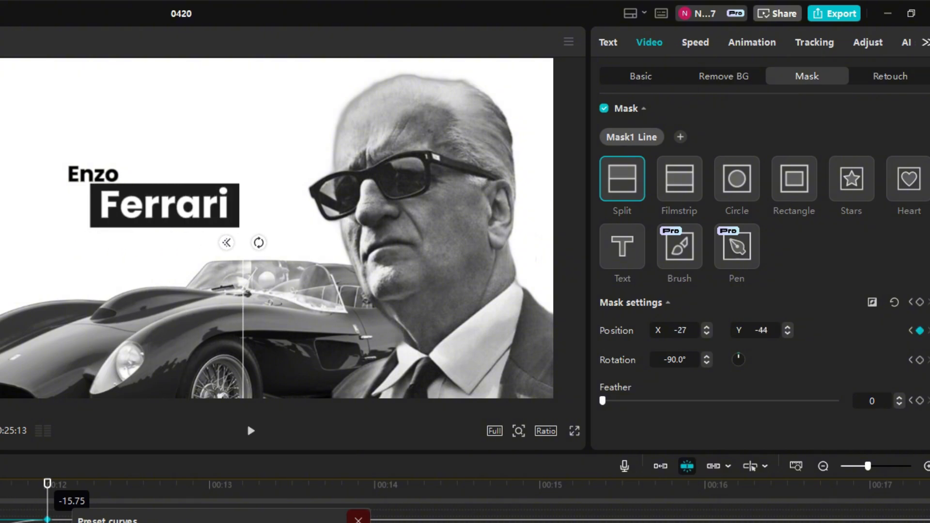
pyautogui.click(358, 519)
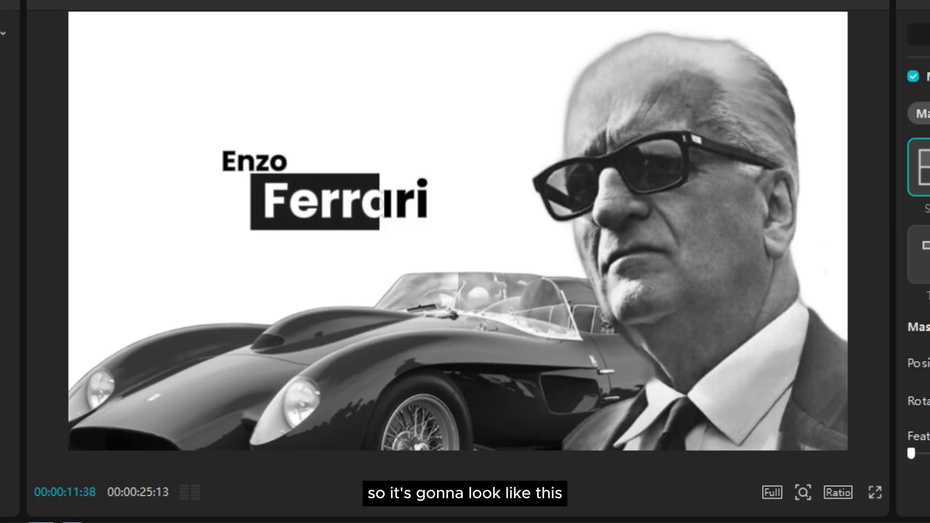
pyautogui.click(456, 489)
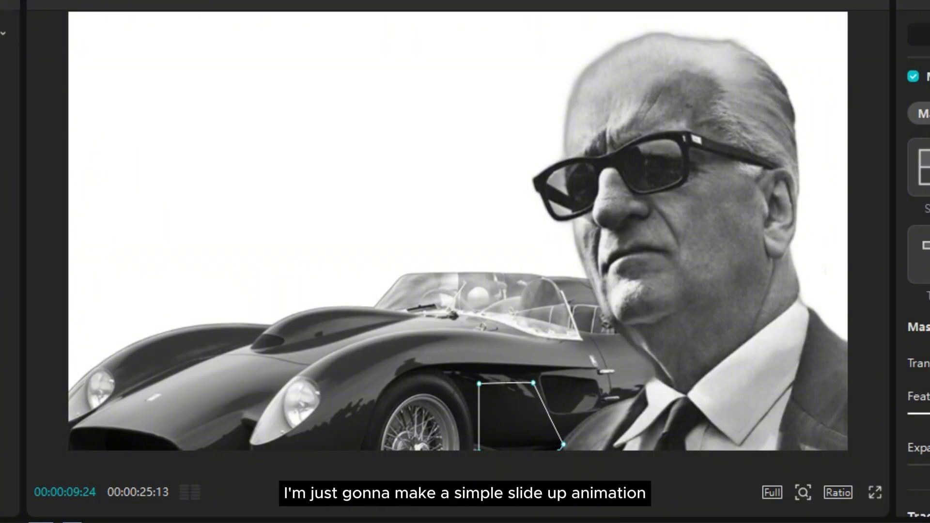
# Keyframe the portrait's transform at 00:00:09:24 and about one second further on, and move it straight down out of frame at the first keyframe
pyautogui.click(923, 35)
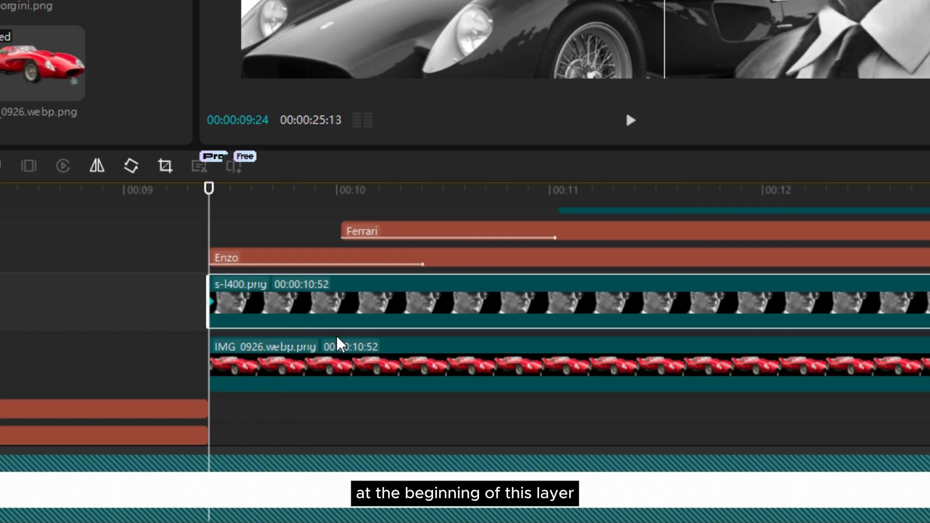
pyautogui.scroll(1, 210, 250)
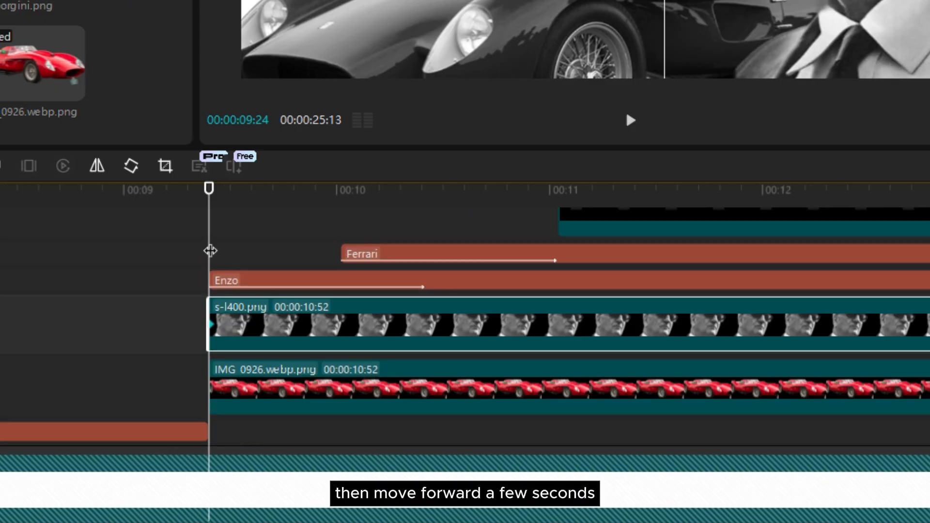
pyautogui.moveTo(210, 251); pyautogui.dragTo(414, 245)
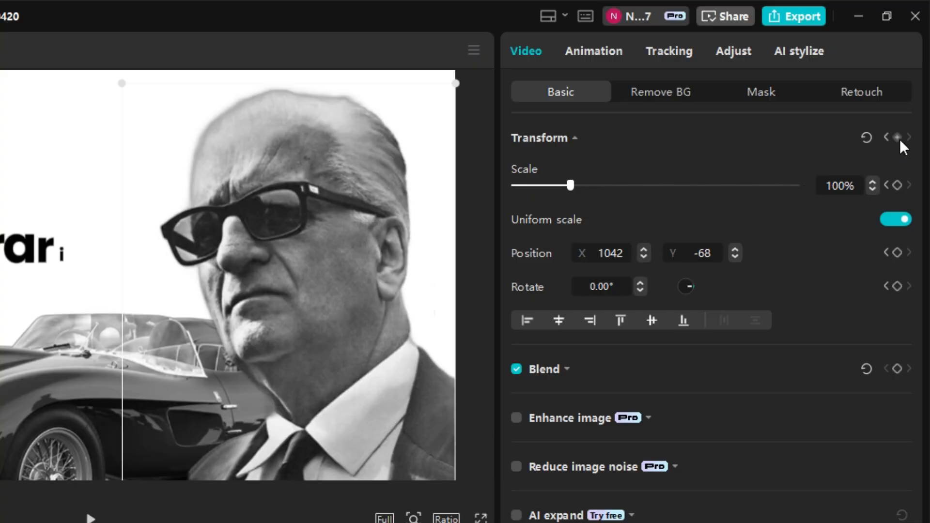
pyautogui.click(898, 137)
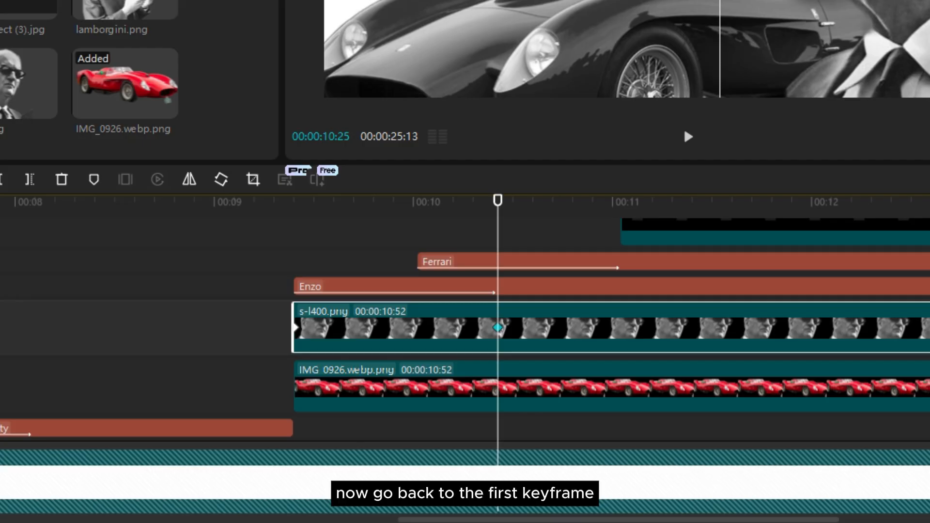
pyautogui.click(887, 138)
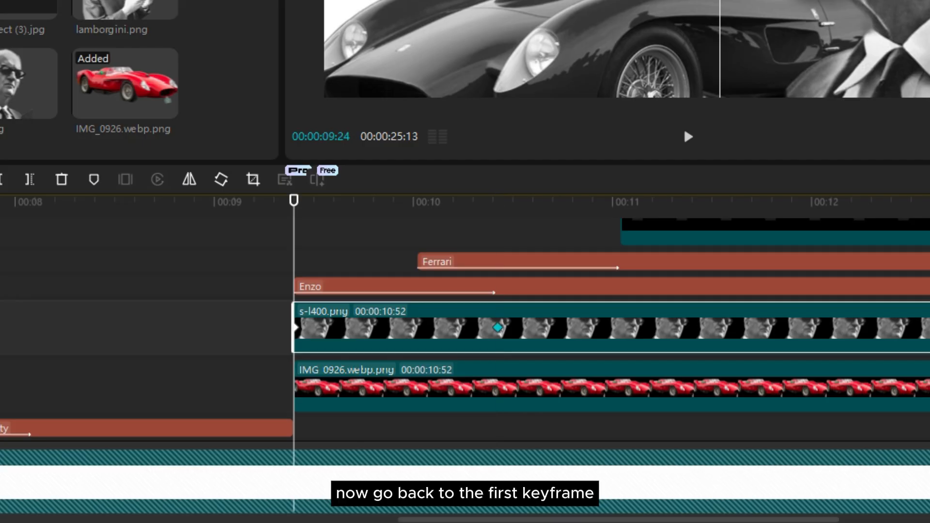
pyautogui.moveTo(708, 334); pyautogui.dragTo(709, 522)
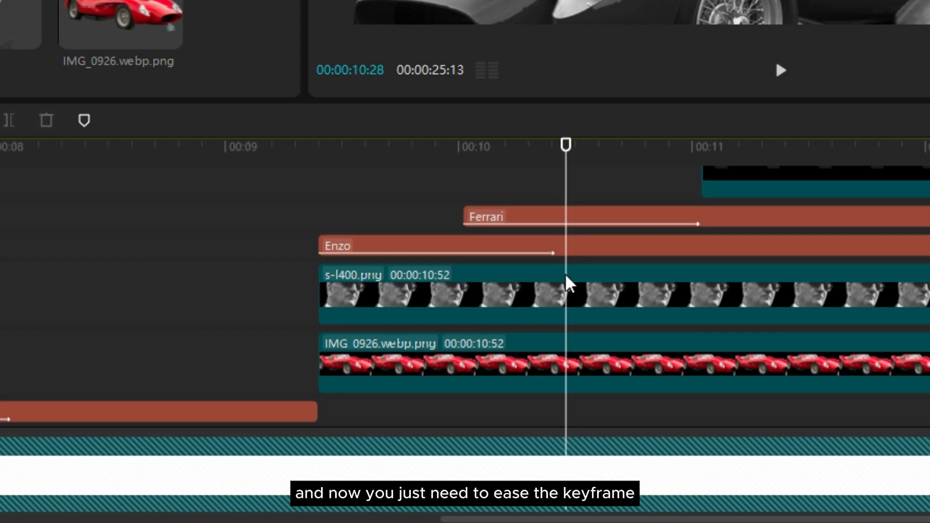
# Apply an easing preset curve to the portrait's Y position at its 00:00:10:25 keyframe
pyautogui.click(562, 307)
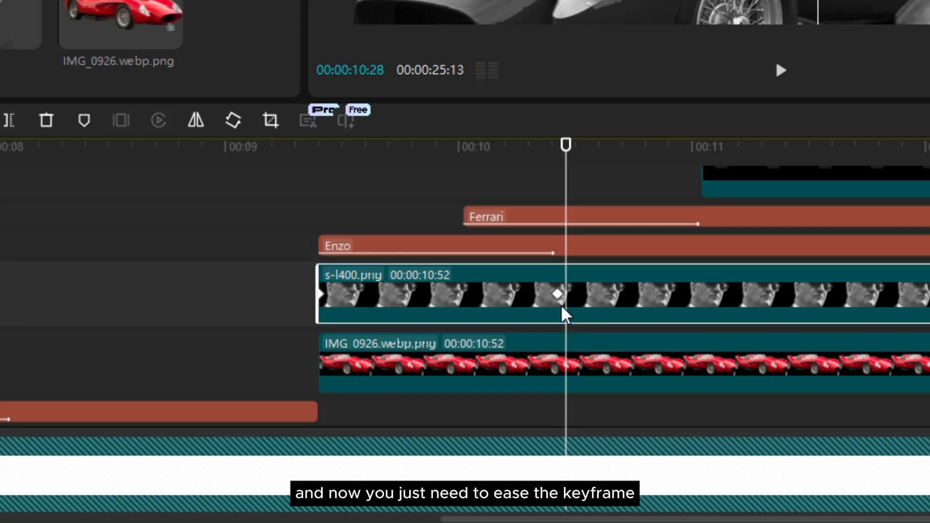
pyautogui.click(561, 305)
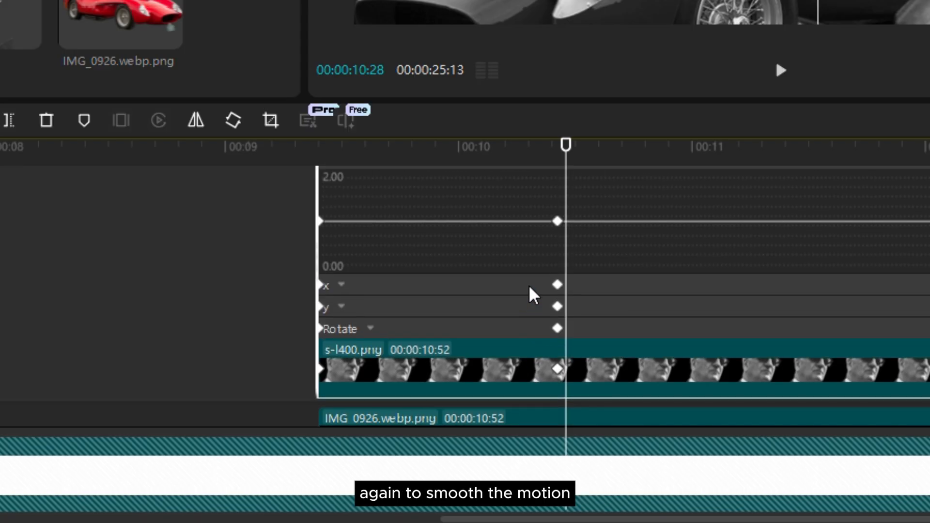
pyautogui.rightClick(557, 225)
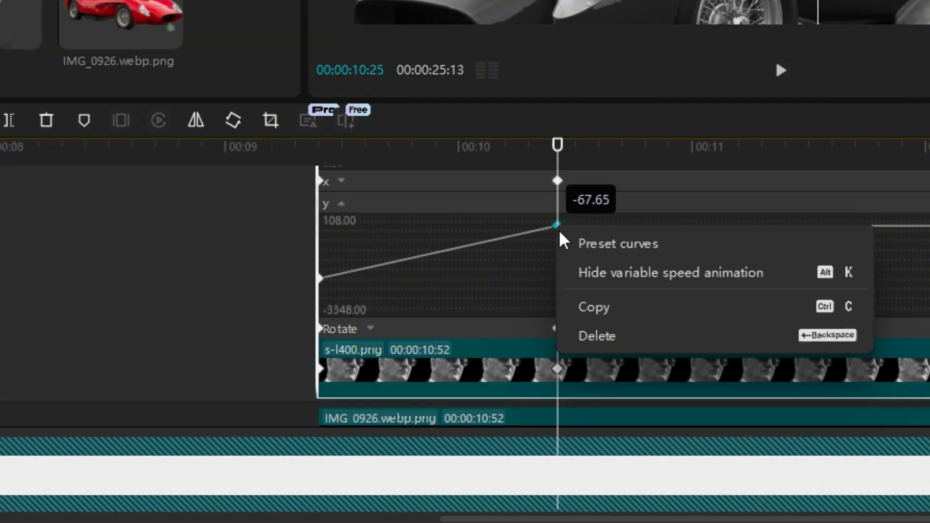
pyautogui.click(618, 243)
pyautogui.click(793, 371)
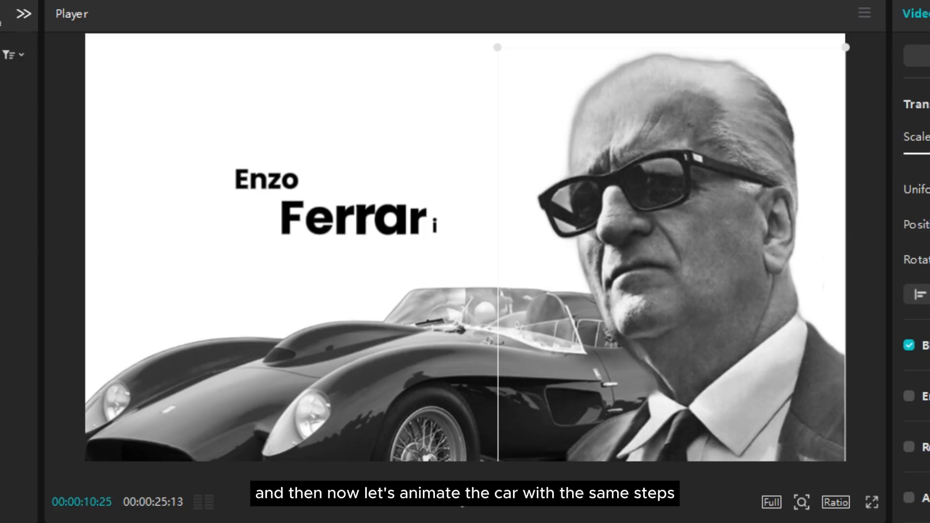
# Trim the start of the car clip to 00:00:10:25 and add a transform keyframe there
pyautogui.click(339, 378)
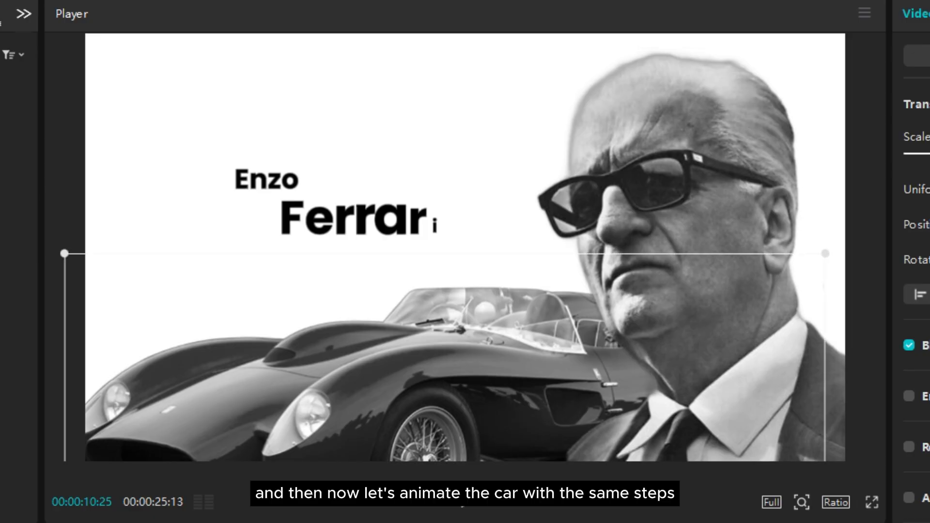
pyautogui.press('q')
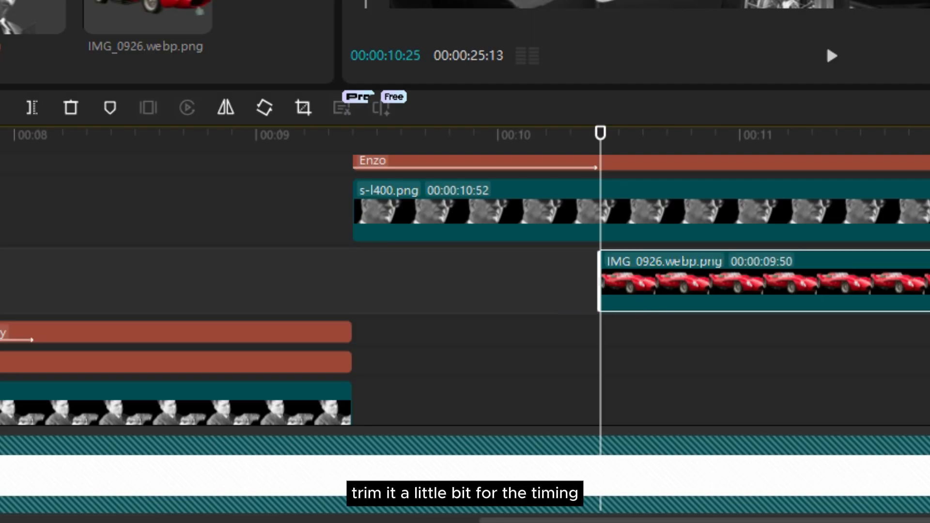
pyautogui.click(890, 167)
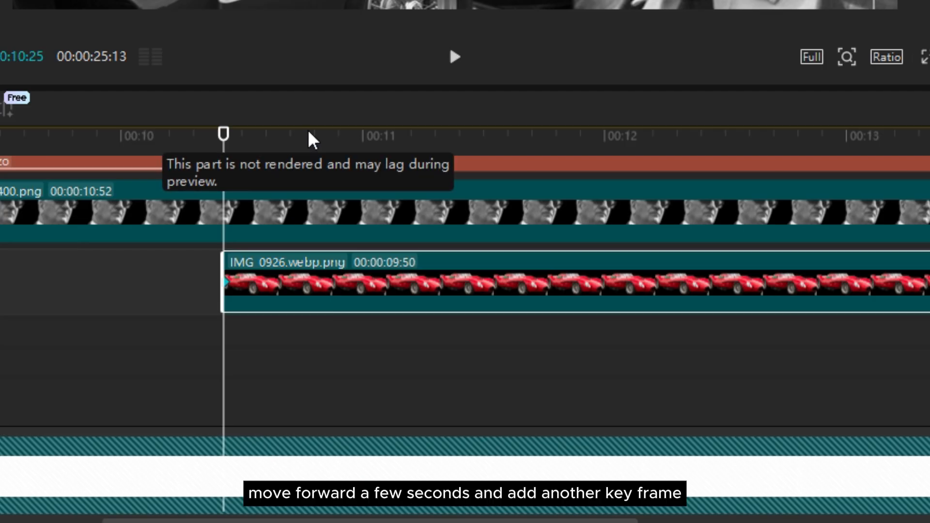
# Add a second car transform keyframe at 00:00:11:20, move the car out of frame to the right at the first keyframe, and preview the slide
pyautogui.click(429, 139)
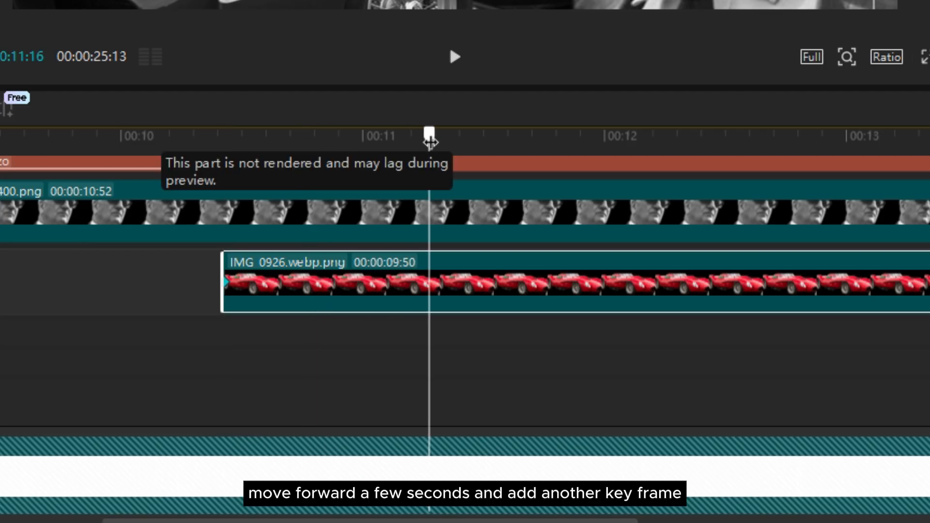
pyautogui.moveTo(429, 141)
pyautogui.mouseDown()
pyautogui.moveTo(467, 138)
pyautogui.moveTo(445, 138)
pyautogui.mouseUp()
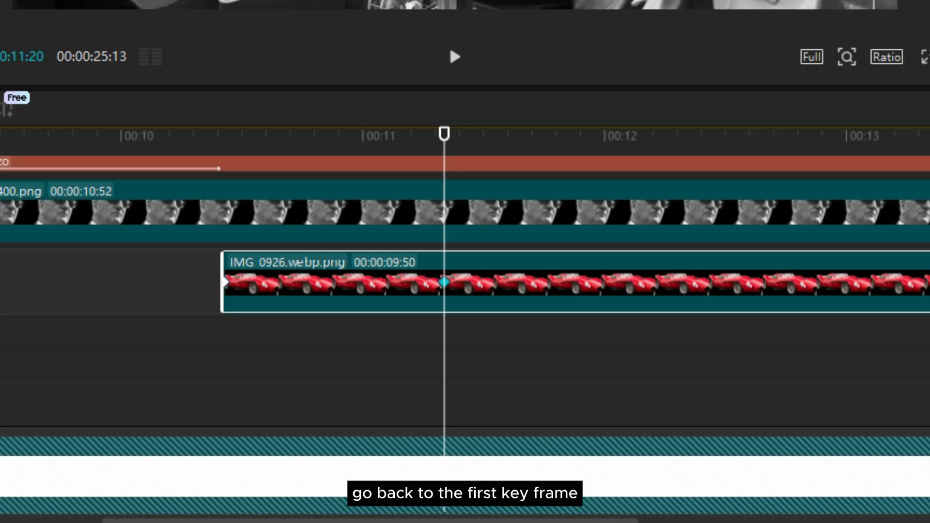
pyautogui.press('Up')
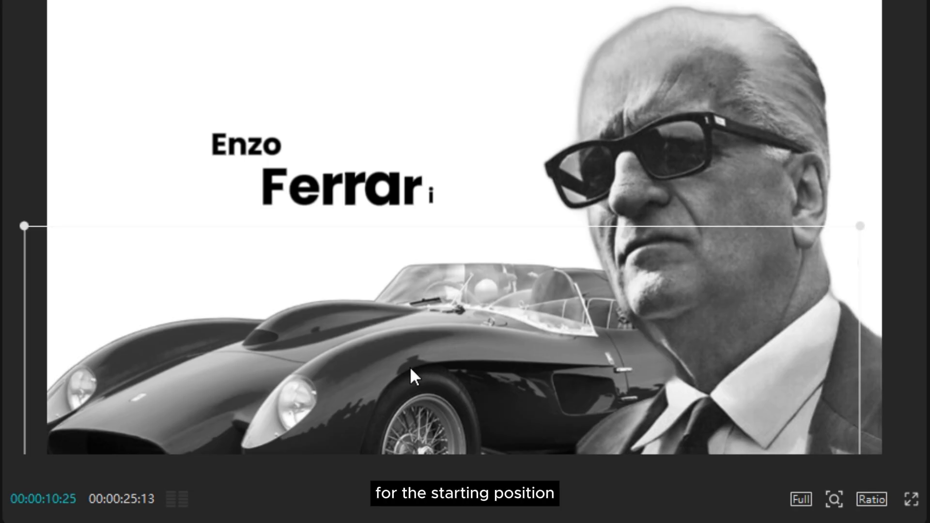
pyautogui.moveTo(412, 378); pyautogui.dragTo(928, 472)
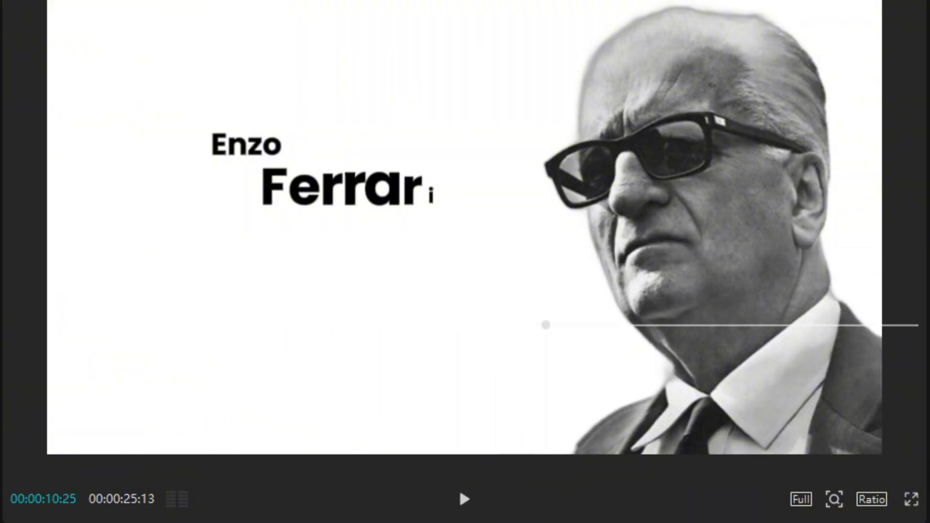
pyautogui.press('space')
pyautogui.press('space')
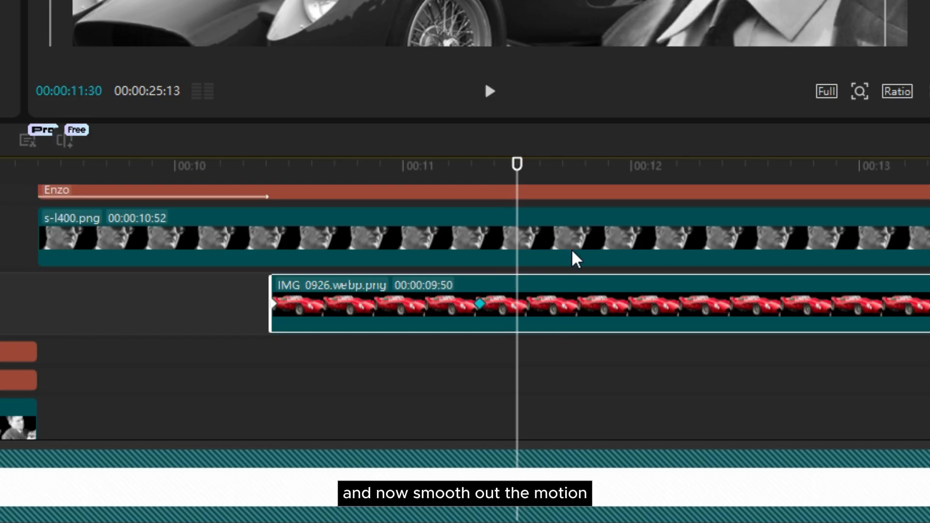
# Apply the Ease preset curve to the car's X position keyframes
pyautogui.hotkey('alt', 'k')
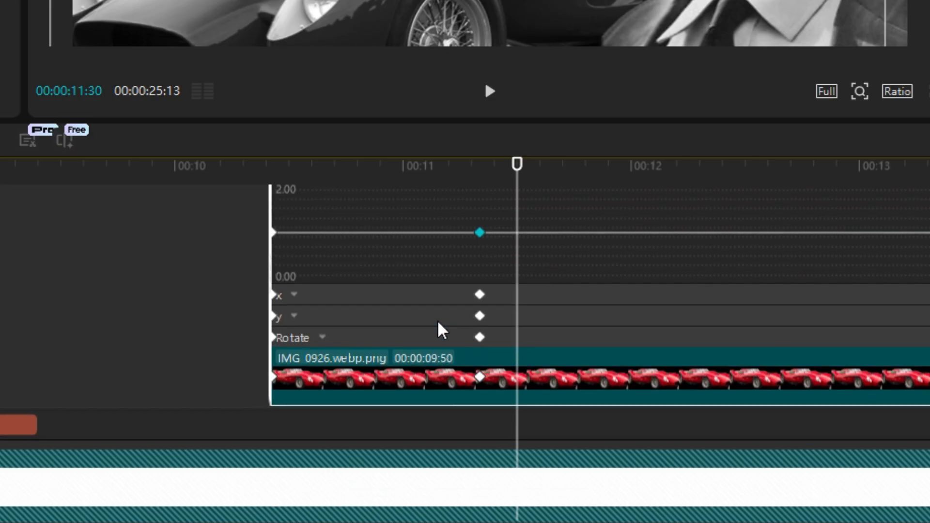
pyautogui.click(408, 303)
pyautogui.rightClick(479, 293)
pyautogui.click(519, 311)
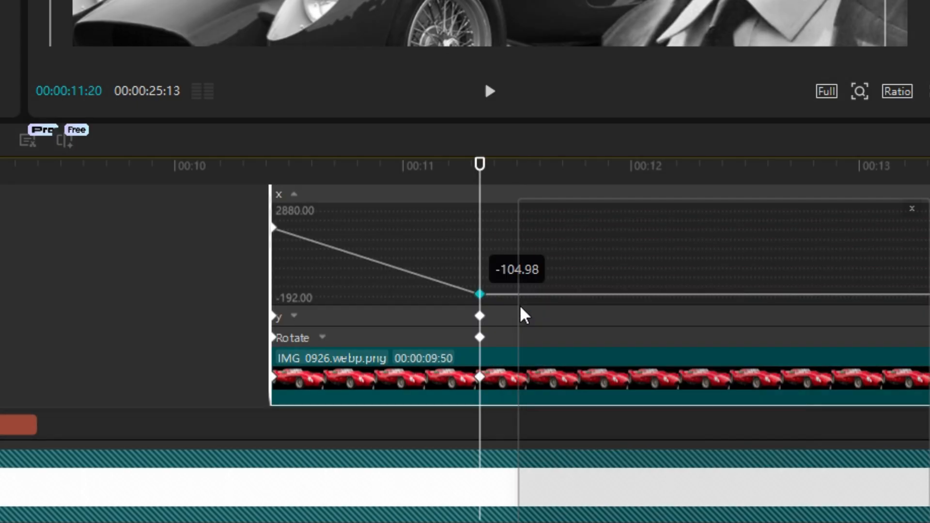
pyautogui.click(715, 382)
pyautogui.click(913, 216)
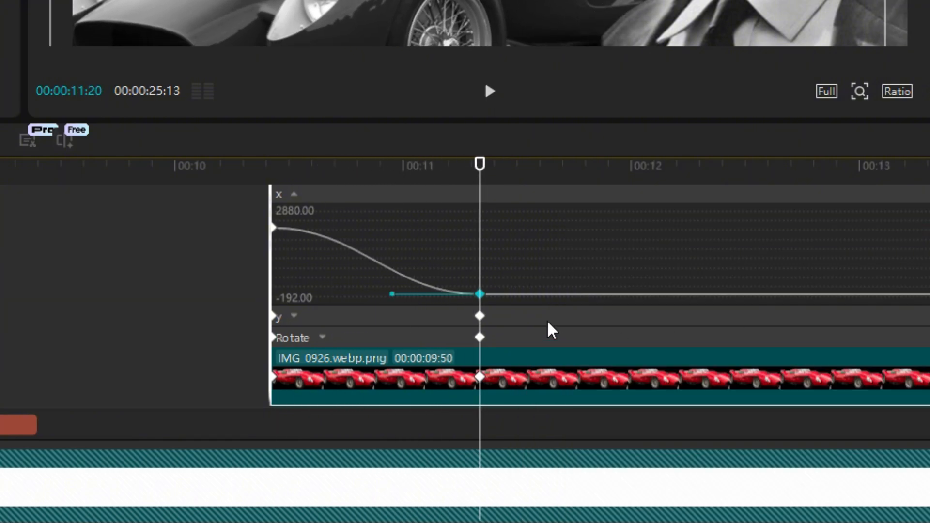
# Apply the Ease preset curve to the car's Y position keyframes
pyautogui.click(537, 321)
pyautogui.rightClick(480, 279)
pyautogui.click(525, 298)
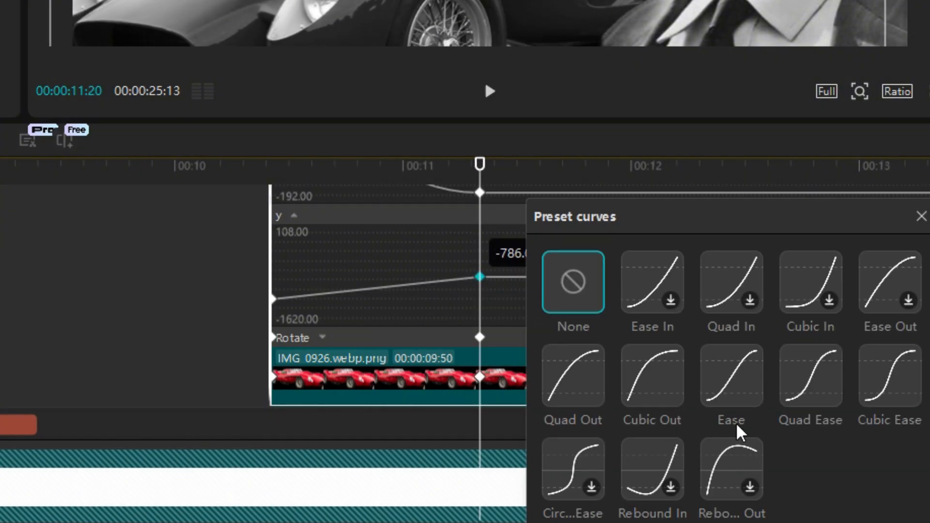
pyautogui.click(739, 387)
pyautogui.click(921, 216)
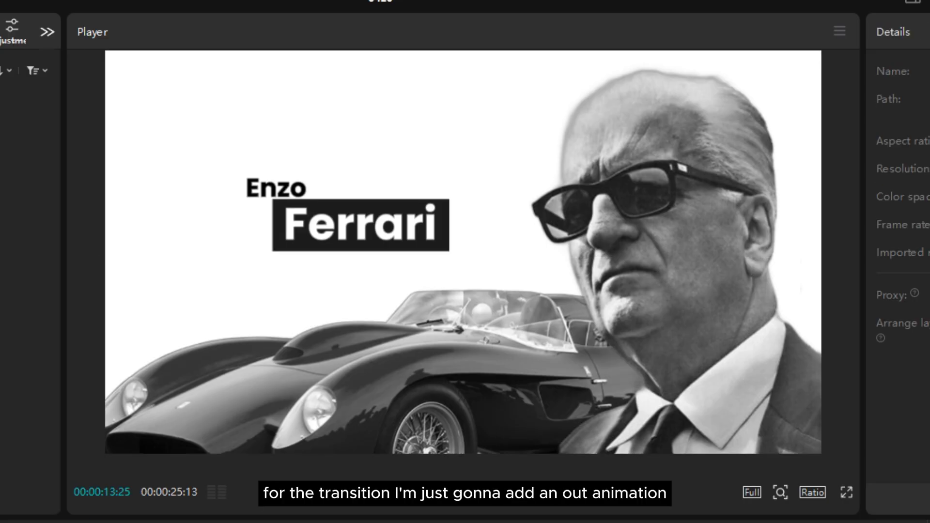
# Add transform keyframes at 00:00:13:25 to the compound clips and to the Ferrari and Enzo text layers
pyautogui.click(464, 252)
pyautogui.click(926, 32)
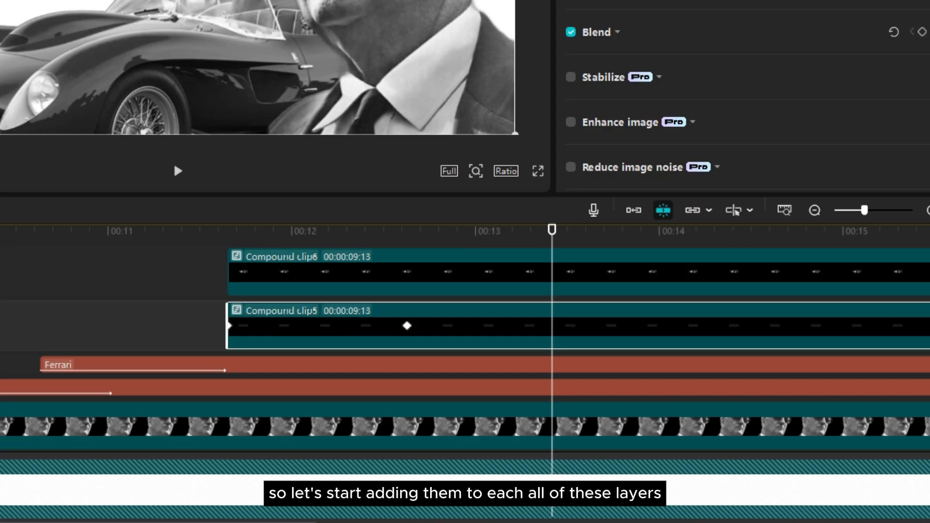
pyautogui.scroll(-2, 721, 386)
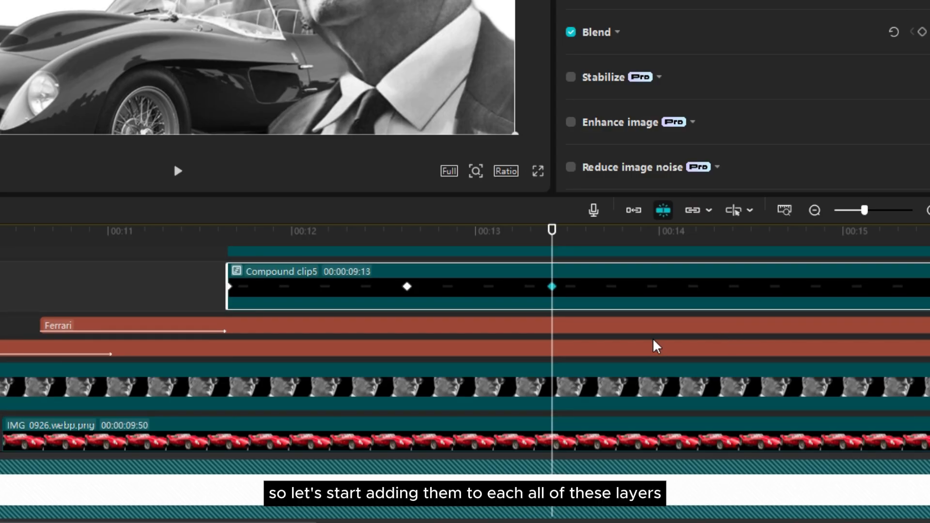
pyautogui.click(652, 327)
pyautogui.scroll(-7, 828, 47)
pyautogui.scroll(4, 924, 9)
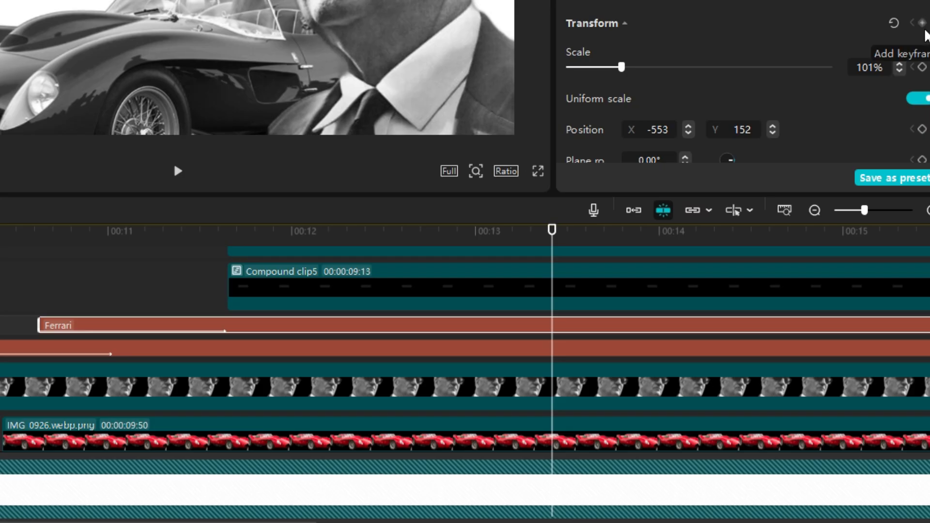
pyautogui.click(608, 348)
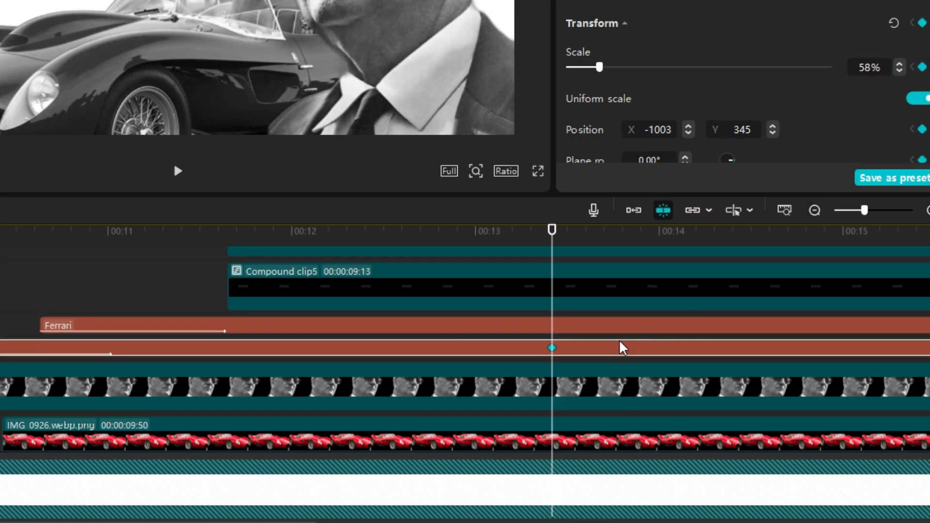
# Add transform keyframes at 00:00:13:25 to the portrait clip and the car clip
pyautogui.scroll(-1, 623, 363)
pyautogui.click(628, 382)
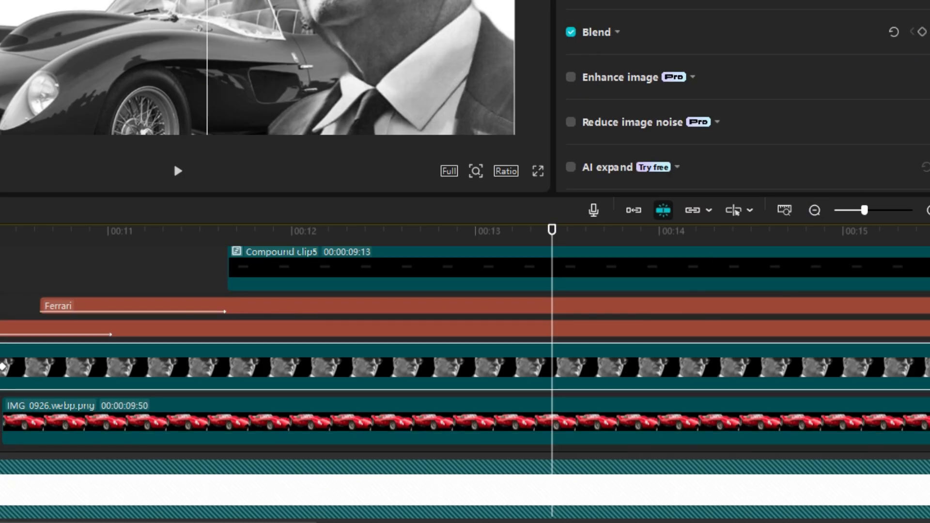
pyautogui.scroll(-2, 630, 373)
pyautogui.click(593, 386)
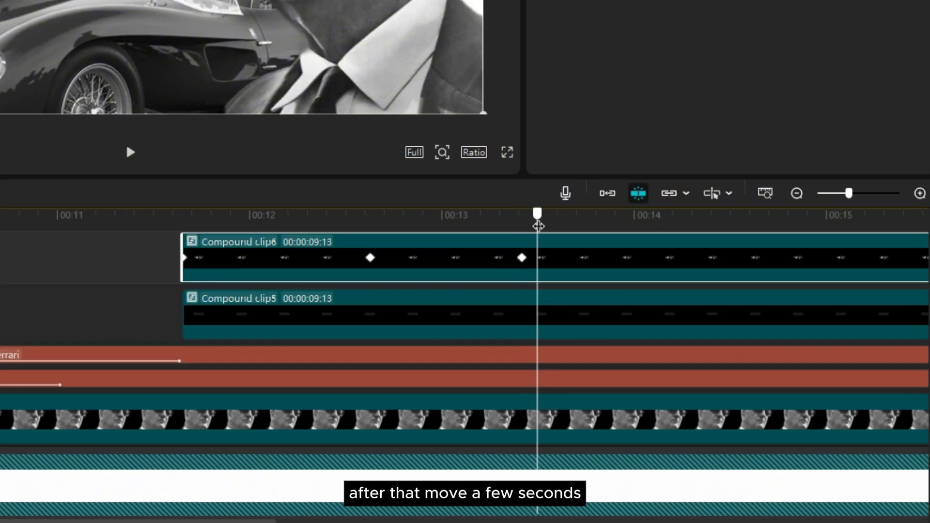
# At 00:00:14:17, select every layer except the white background, move them down out of the frame, and preview the exit
pyautogui.moveTo(536, 217); pyautogui.dragTo(690, 253)
pyautogui.scroll(1, 719, 251)
pyautogui.scroll(1, 719, 252)
pyautogui.scroll(-4, 763, 347)
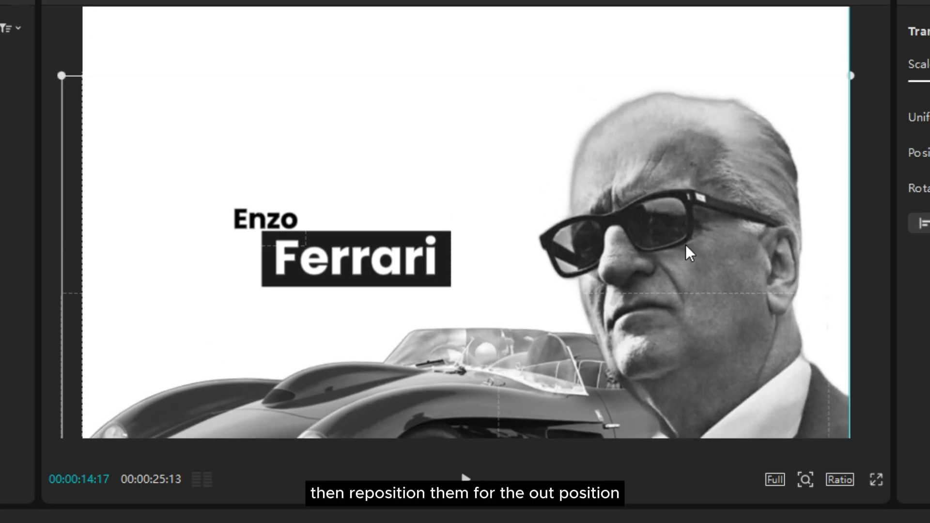
pyautogui.moveTo(690, 253); pyautogui.dragTo(650, 522)
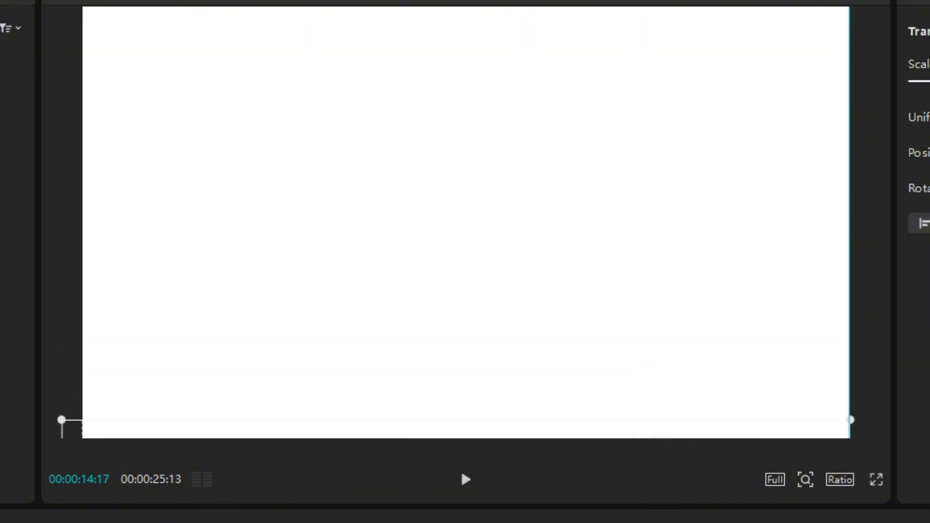
pyautogui.click(463, 473)
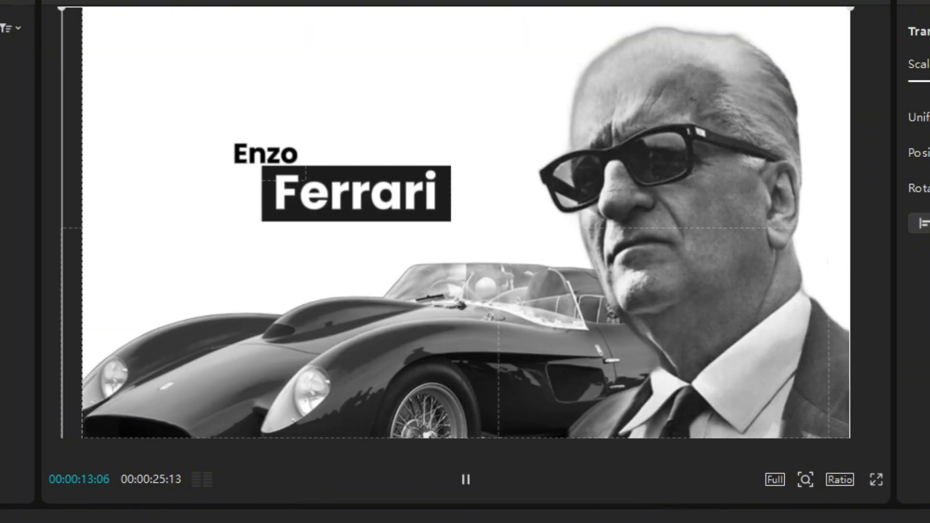
pyautogui.press('space')
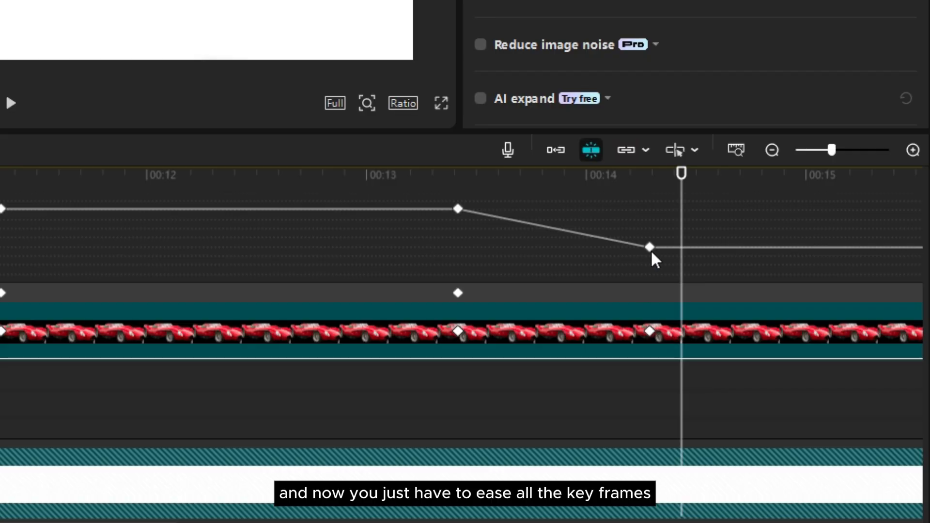
# Apply an ease preset curve to the car clip's exit keyframes for Y position
pyautogui.rightClick(650, 249)
pyautogui.click(689, 234)
pyautogui.click(449, 379)
pyautogui.click(630, 223)
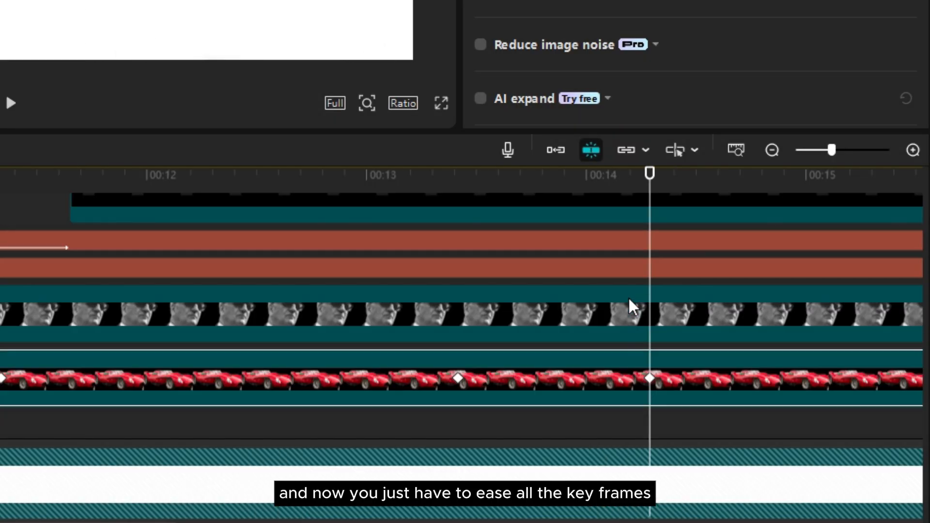
pyautogui.click(650, 313)
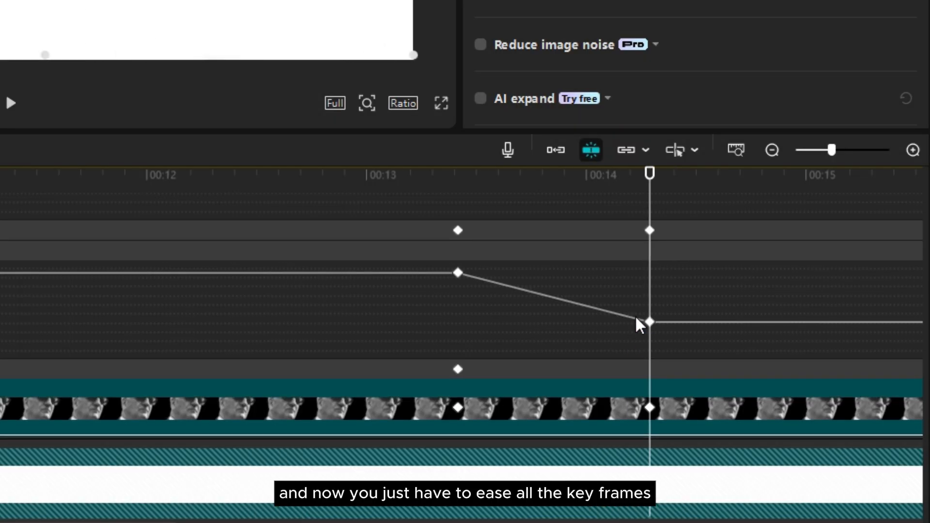
# Apply an ease preset curve to the portrait clip's exit keyframes for Y position
pyautogui.rightClick(649, 322)
pyautogui.click(717, 368)
pyautogui.click(456, 379)
pyautogui.click(648, 329)
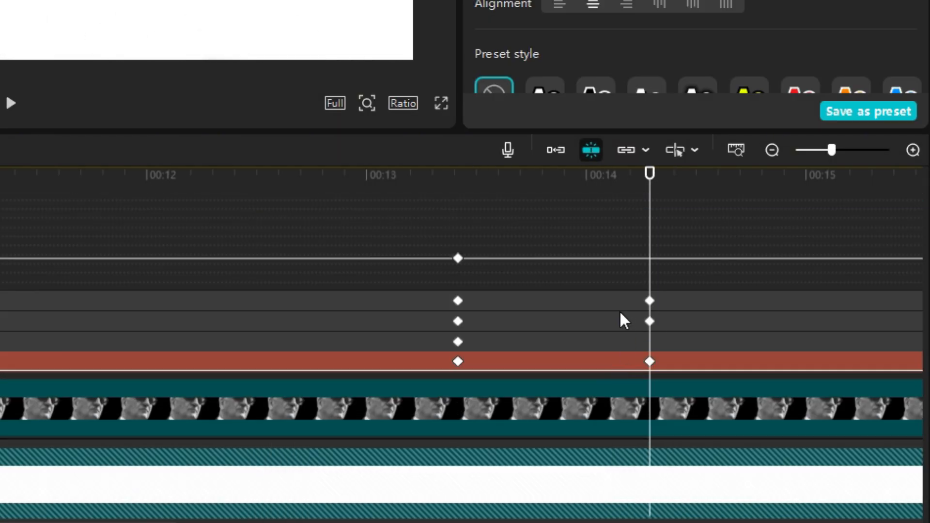
# Apply an ease preset curve to the Y position exit keyframes of the text layer directly above the portrait
pyautogui.click(630, 311)
pyautogui.rightClick(650, 291)
pyautogui.click(678, 421)
pyautogui.click(607, 313)
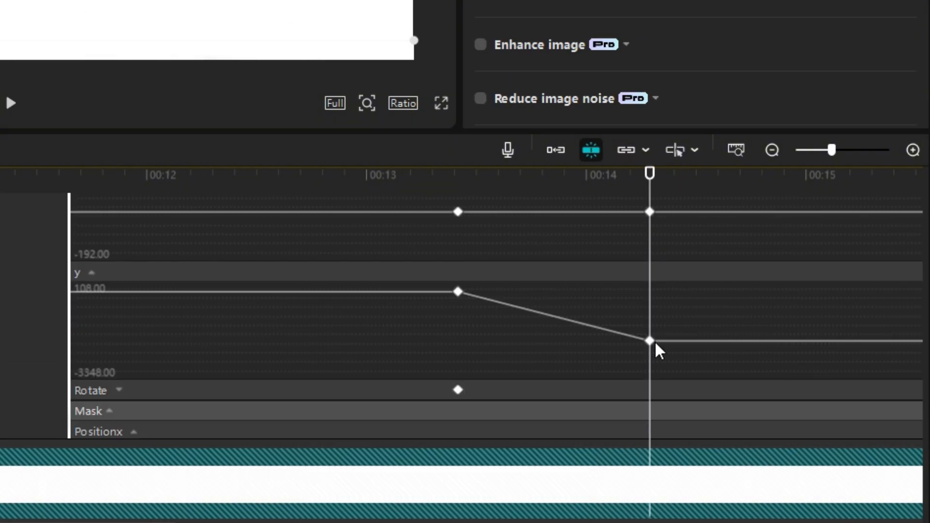
# Apply an ease preset curve to Compound clip5's Y position exit keyframes and preview the eased exit
pyautogui.rightClick(650, 339)
pyautogui.click(695, 358)
pyautogui.rightClick(650, 340)
pyautogui.click(664, 358)
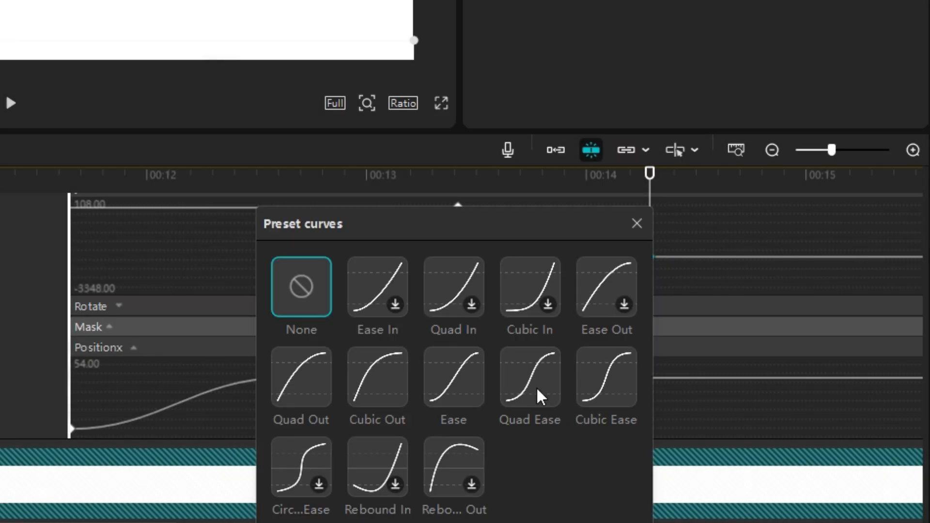
pyautogui.click(540, 396)
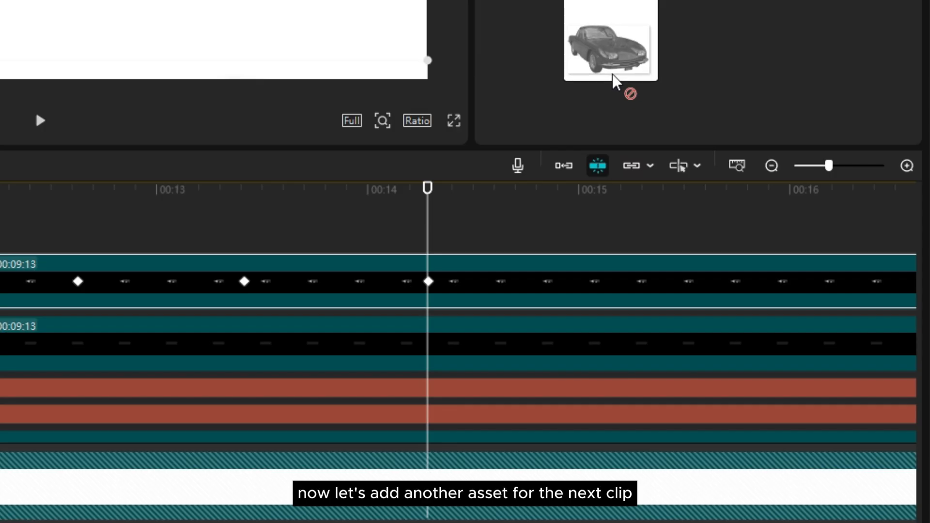
# Place the ChatGPT car image on the timeline at 00:00:14:17 and extend its duration to 00:00:06:38
pyautogui.moveTo(616, 83); pyautogui.dragTo(517, 268)
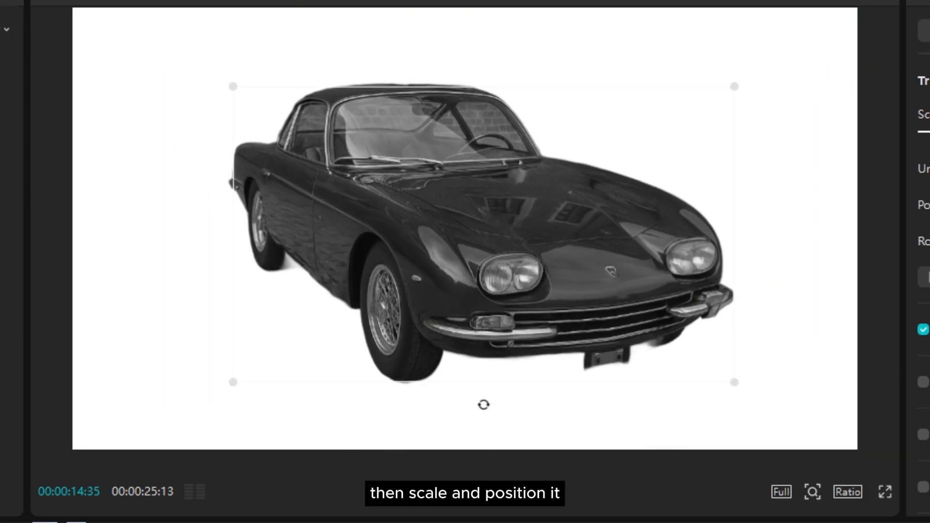
pyautogui.moveTo(735, 382); pyautogui.dragTo(781, 410)
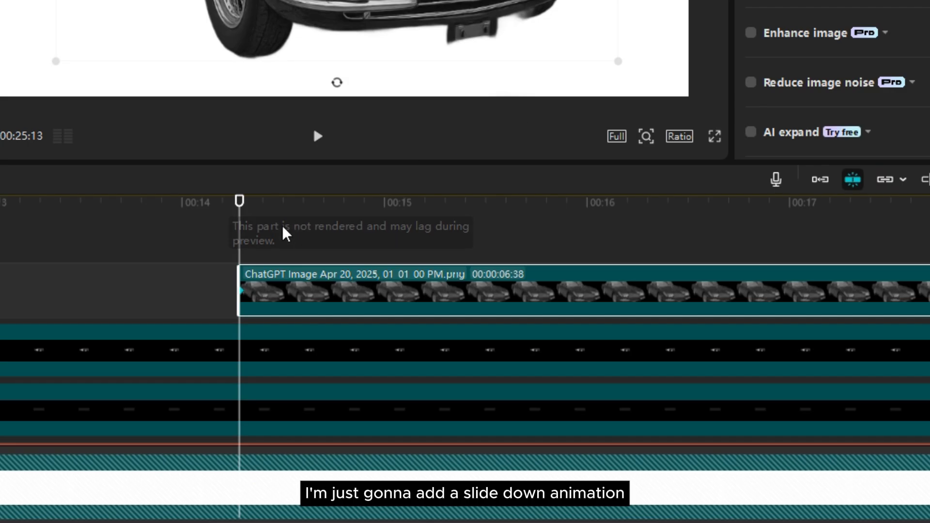
# Add a second transform keyframe to the new car image about one second after its start, and return to the first keyframe
pyautogui.moveTo(240, 231); pyautogui.dragTo(458, 248)
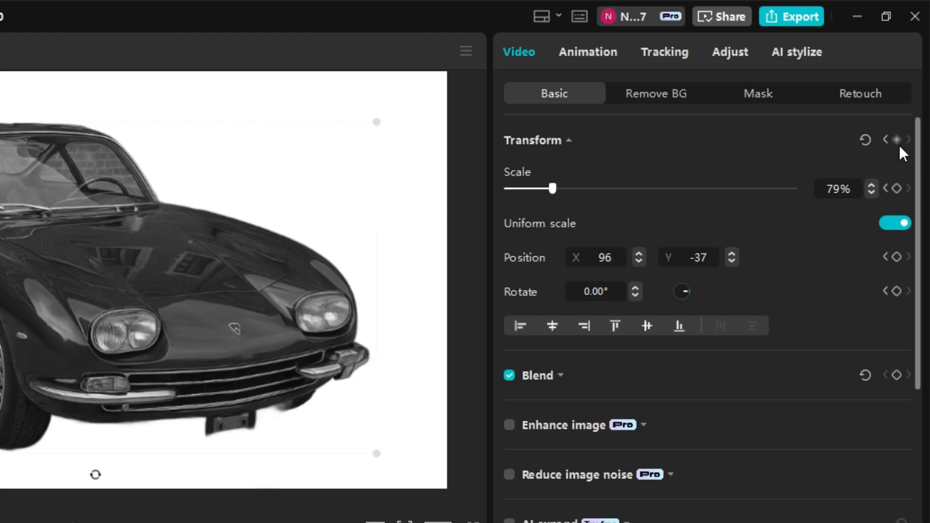
pyautogui.click(898, 141)
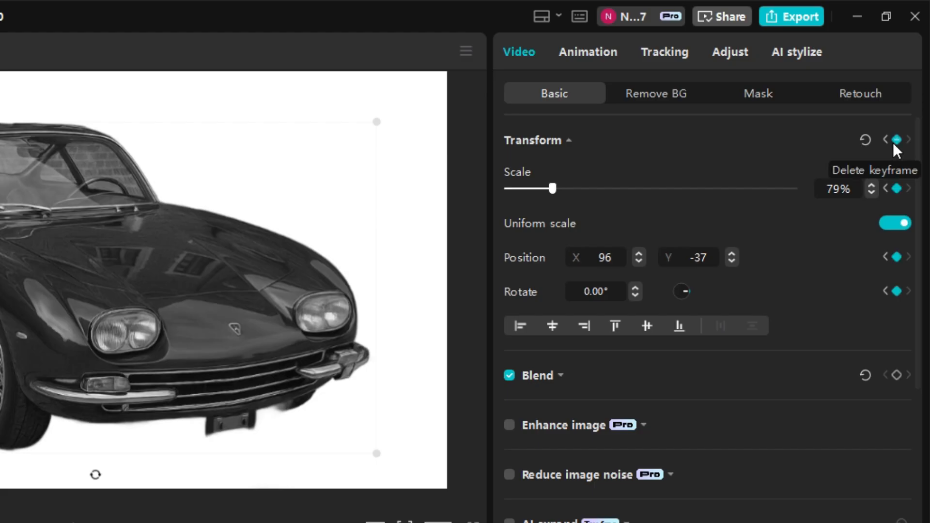
pyautogui.press('Up')
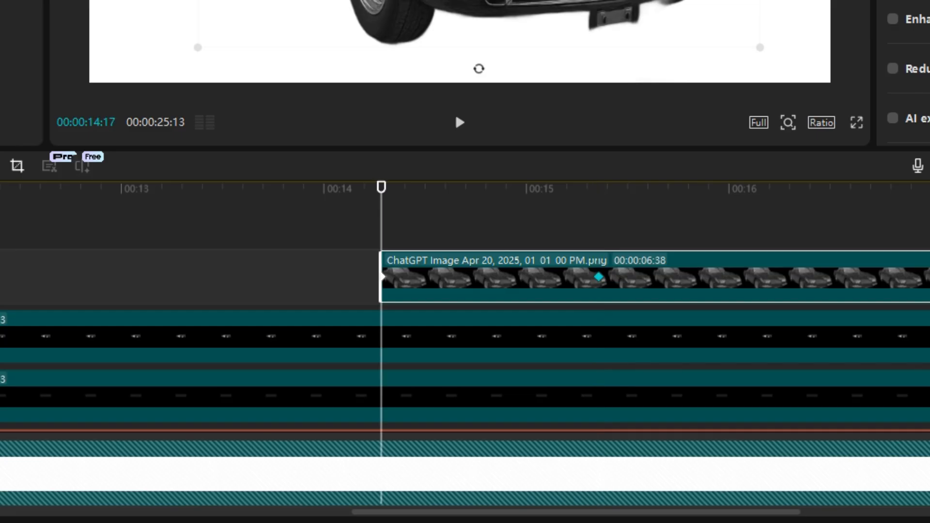
pyautogui.hotkey('ctrl', 'z')
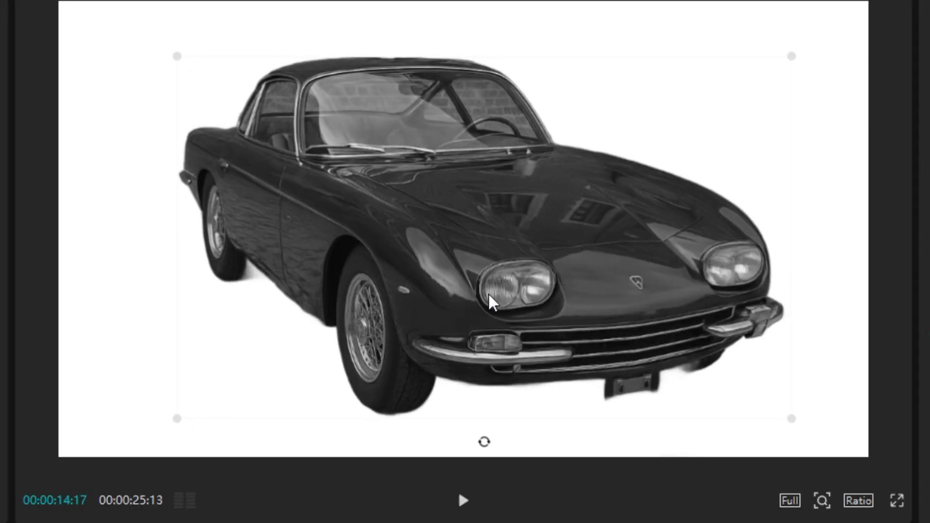
# Move the car image straight up out of the frame at its first keyframe and preview the slide-down
pyautogui.moveTo(490, 301); pyautogui.dragTo(513, 109)
pyautogui.moveTo(516, 154); pyautogui.dragTo(520, 0)
pyautogui.press('space')
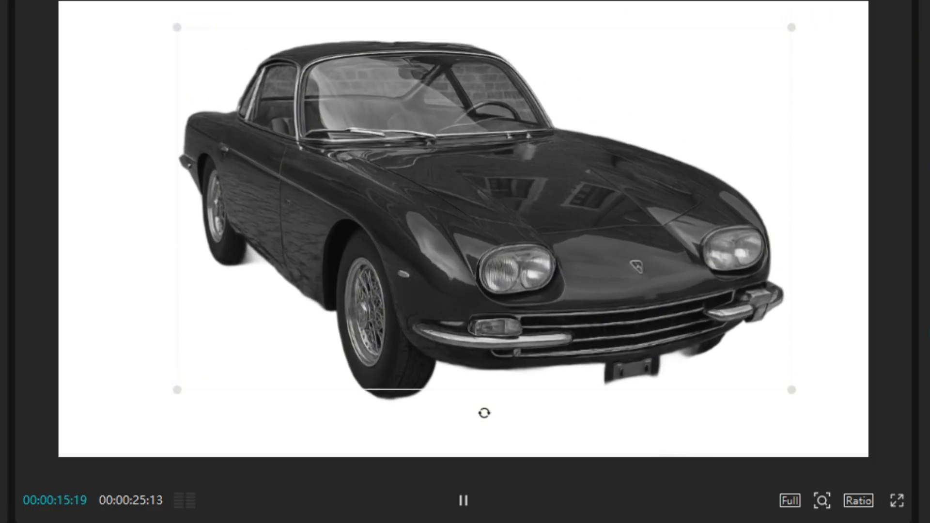
pyautogui.click(462, 498)
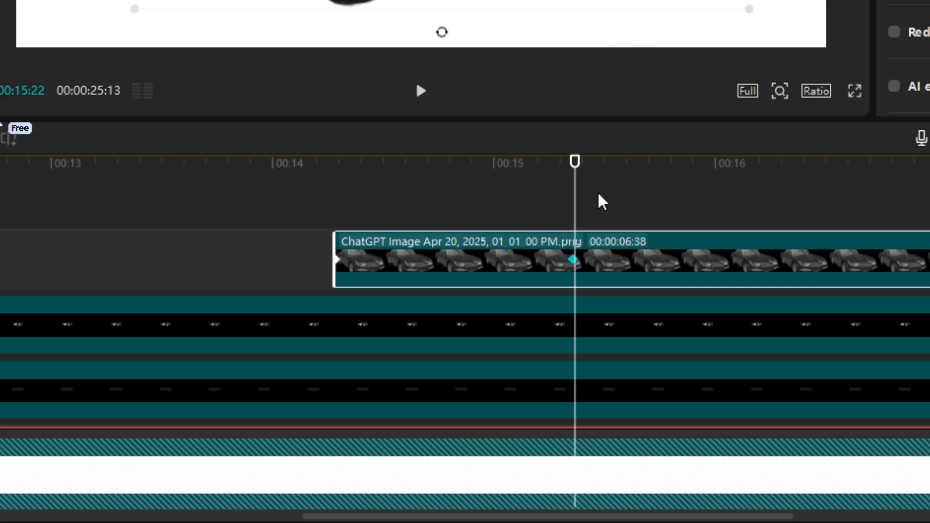
# Apply the Ease preset curve to the car image's Y position keyframes and preview the result
pyautogui.hotkey('alt', 'k')
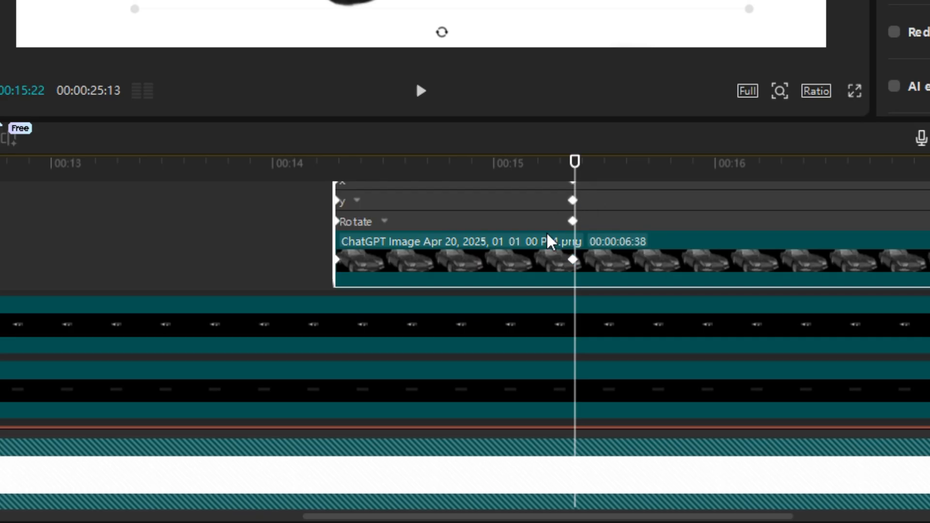
pyautogui.scroll(2, 538, 247)
pyautogui.click(510, 326)
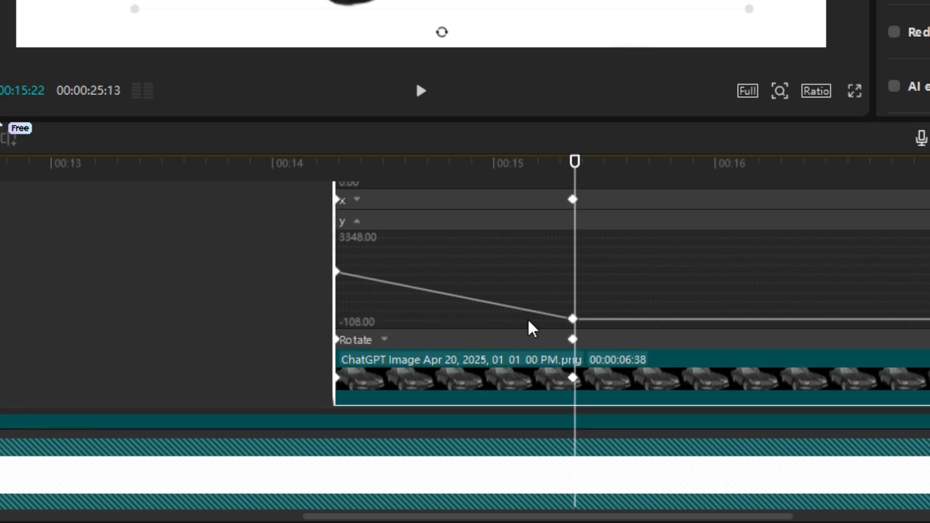
pyautogui.rightClick(574, 321)
pyautogui.click(599, 338)
pyautogui.click(765, 373)
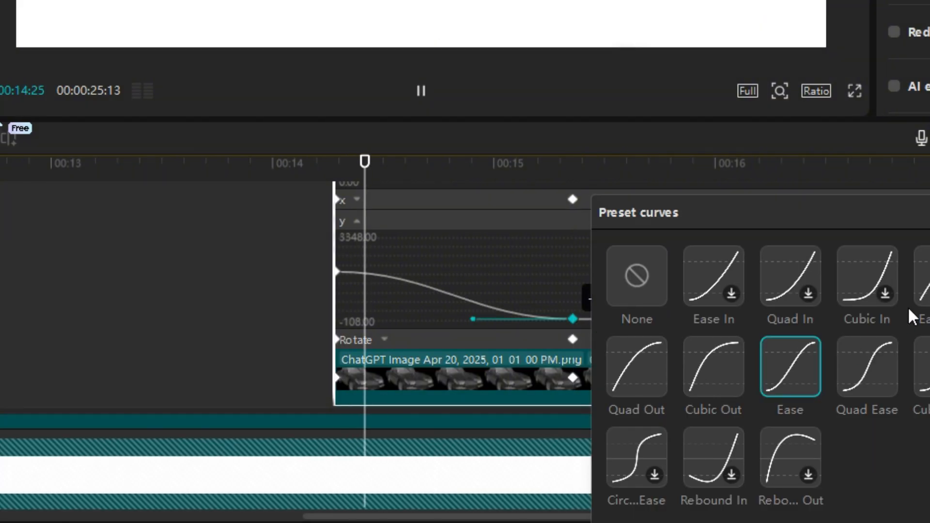
pyautogui.press('Escape')
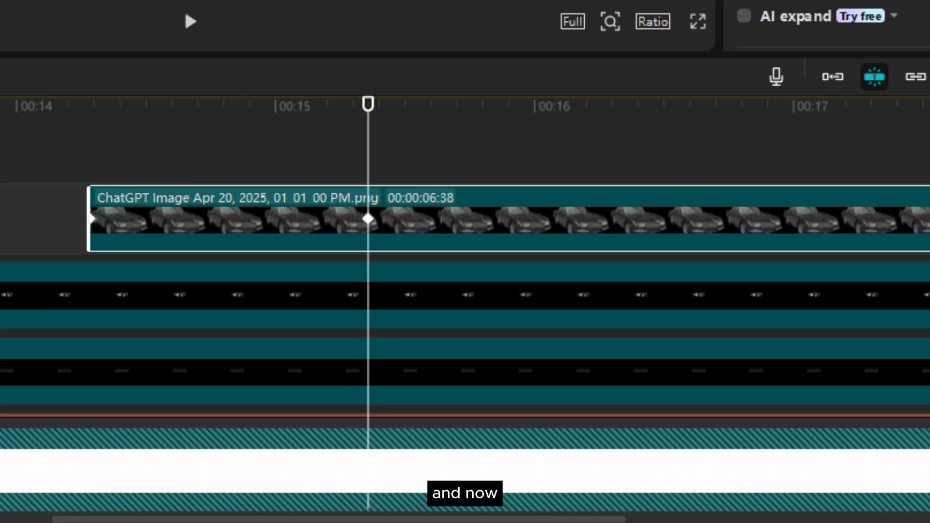
# Add a default text at 00:00:15:21, make it black Poppins-Bold, and place it beside the car's front wheel
pyautogui.moveTo(292, 110); pyautogui.dragTo(376, 179)
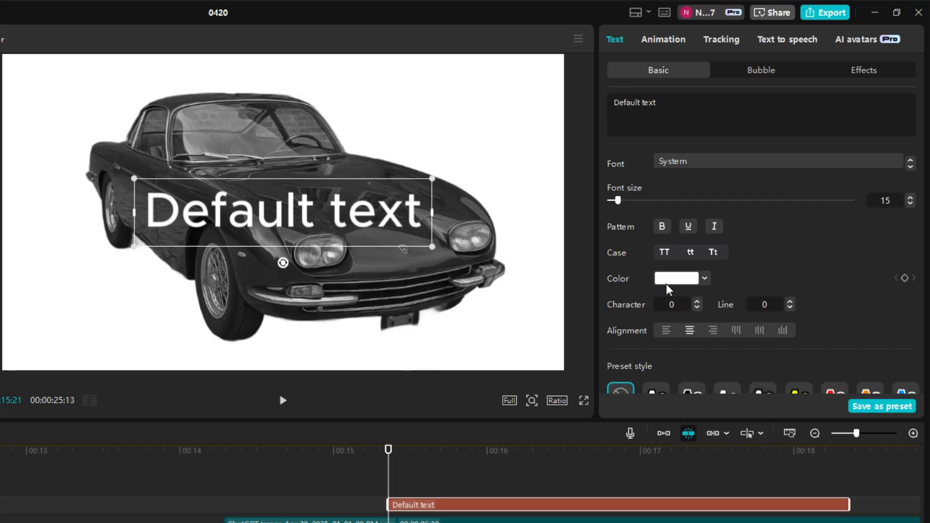
pyautogui.click(668, 283)
pyautogui.click(770, 471)
pyautogui.click(687, 159)
pyautogui.click(688, 233)
pyautogui.moveTo(283, 213); pyautogui.dragTo(101, 308)
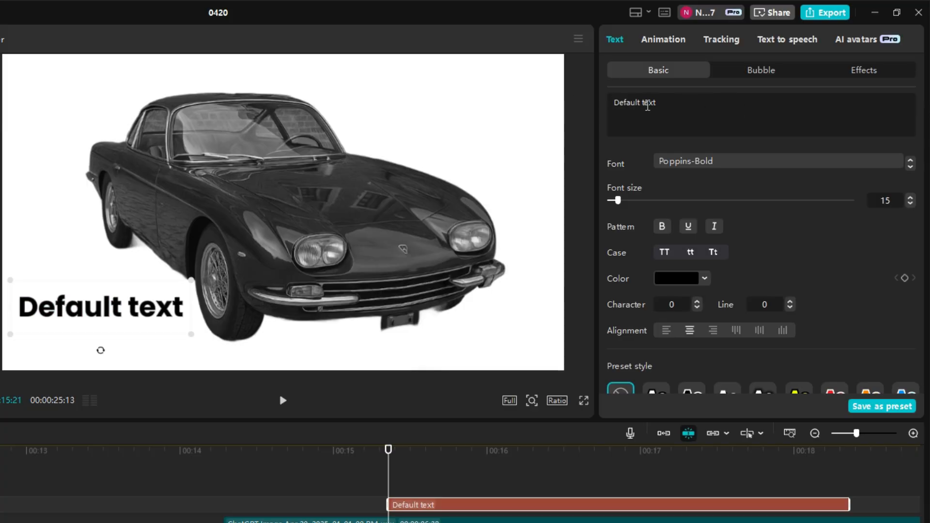
# Change the text to 350 GT and scale it down slightly
pyautogui.tripleClick(644, 103)
pyautogui.write('350 g')
pyautogui.press('BackSpace')
pyautogui.write('GT')
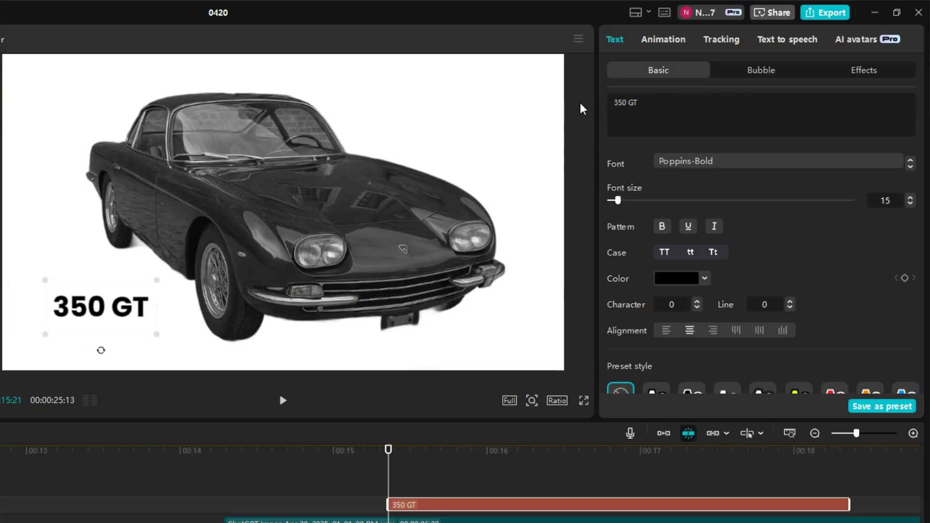
pyautogui.moveTo(156, 335); pyautogui.dragTo(149, 333)
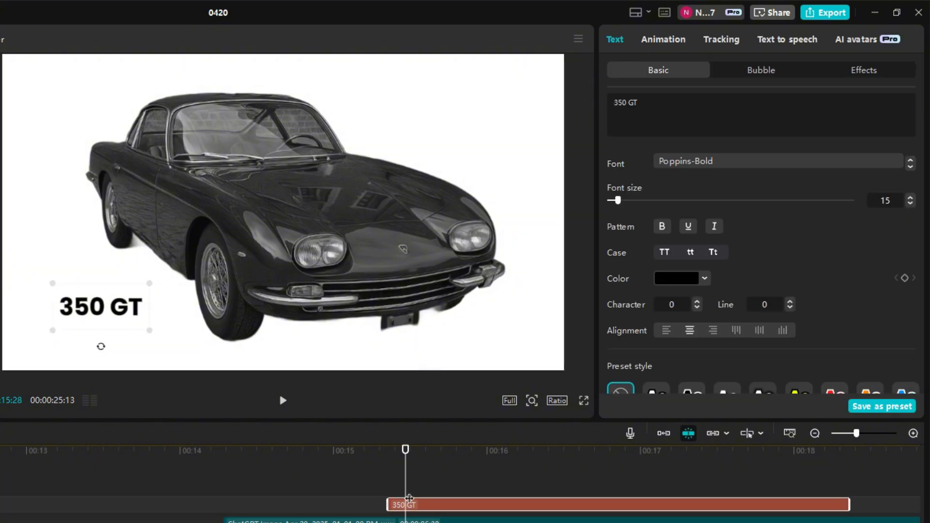
# Duplicate the 350 GT text with the same start, place the copy directly beneath it, and change its wording to (1946)
pyautogui.hotkey('ctrl', 'v')
pyautogui.moveTo(410, 501); pyautogui.dragTo(392, 499)
pyautogui.moveTo(125, 307); pyautogui.dragTo(125, 330)
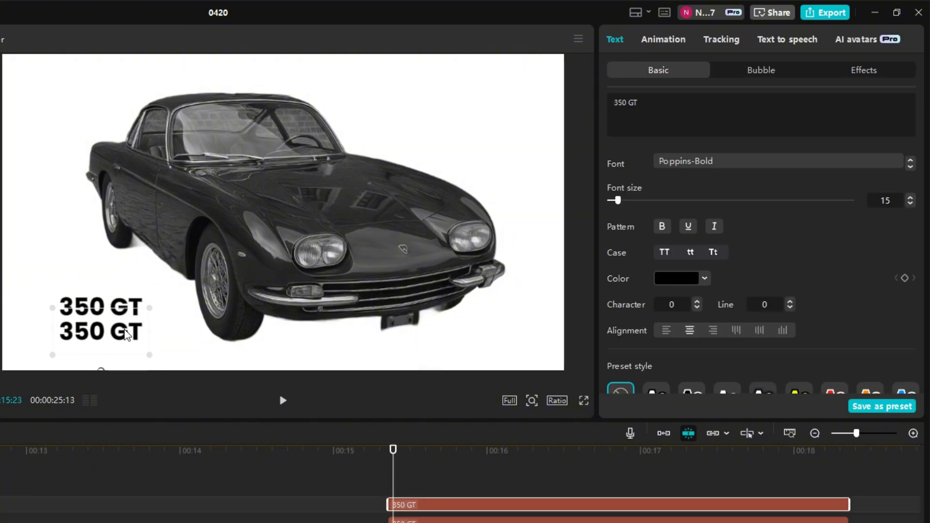
pyautogui.doubleClick(125, 333)
pyautogui.write('(')
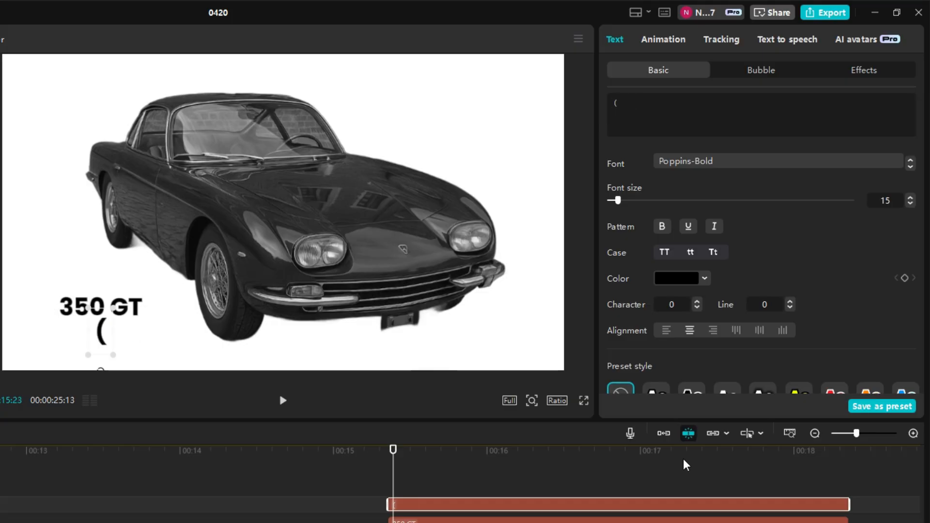
pyautogui.write('1946)')
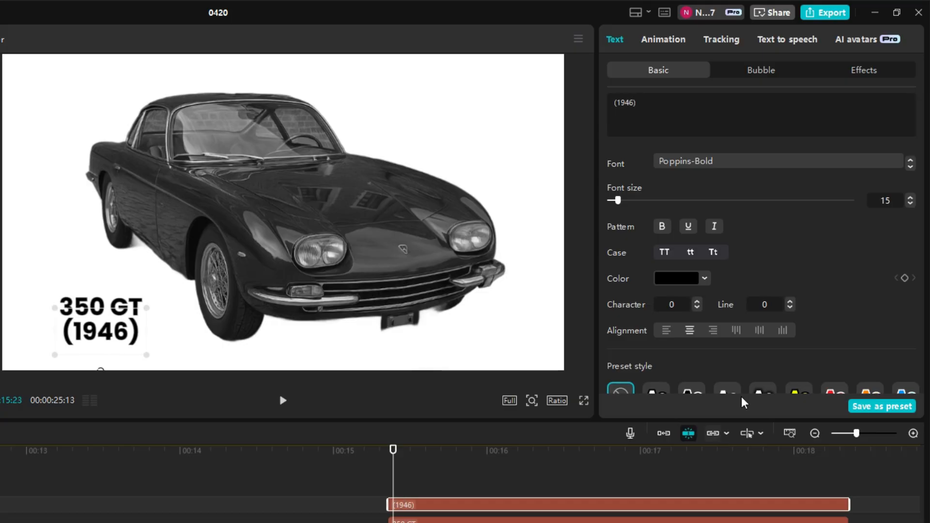
# Try the dark red 860000 and the crimson A20033 as the color of the (1946) text
pyautogui.click(678, 278)
pyautogui.moveTo(671, 358); pyautogui.dragTo(809, 337)
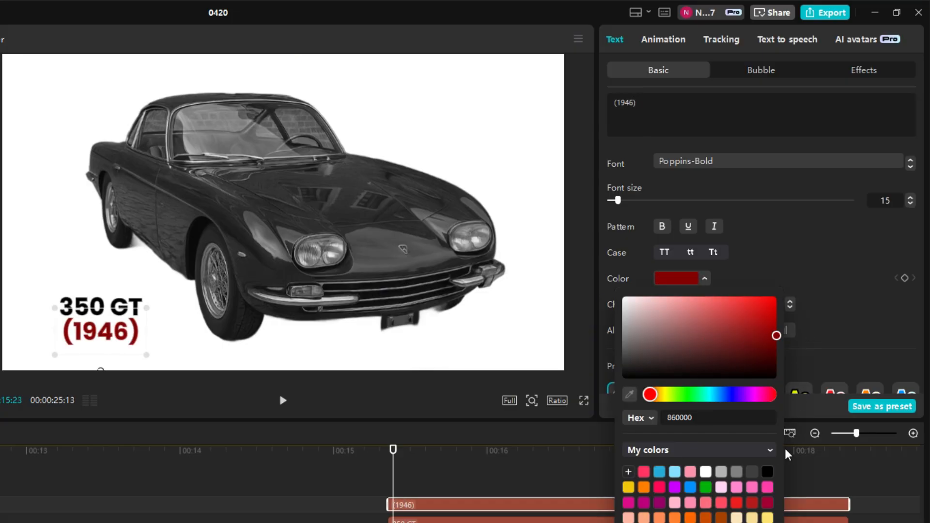
pyautogui.click(753, 503)
pyautogui.click(770, 505)
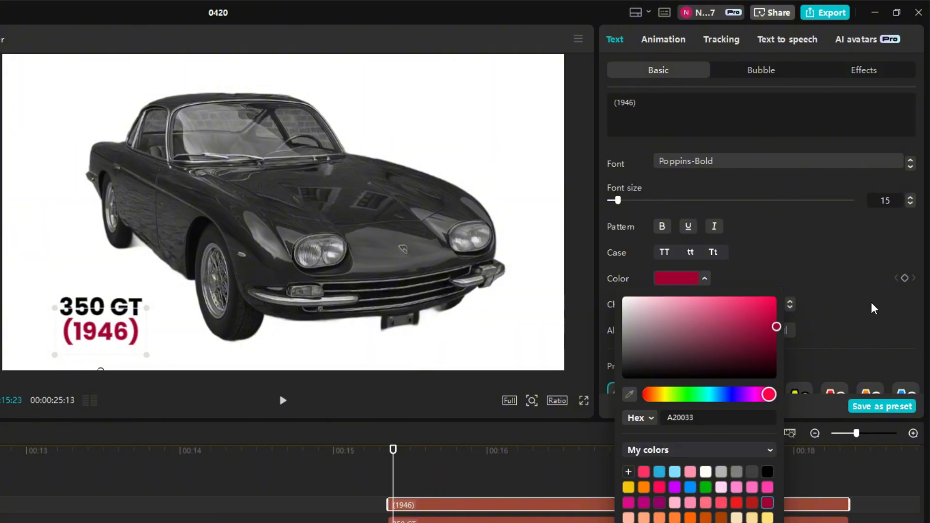
pyautogui.click(873, 305)
# Set the (1946) text's color to the preset medium red swatch
pyautogui.click(690, 282)
pyautogui.click(754, 500)
pyautogui.click(883, 334)
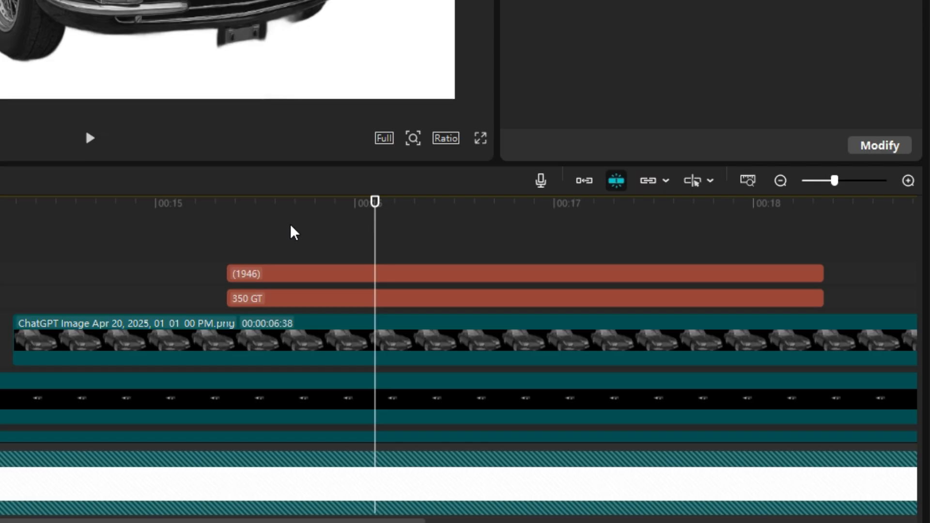
# Apply the Bounce Left entrance animation to both the 350 GT and (1946) text layers
pyautogui.moveTo(439, 473); pyautogui.dragTo(448, 522)
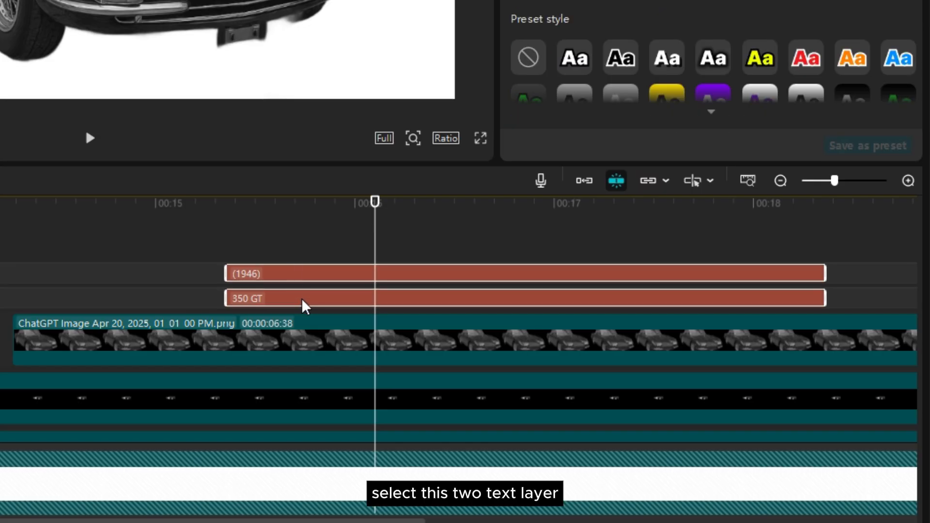
pyautogui.click(650, 37)
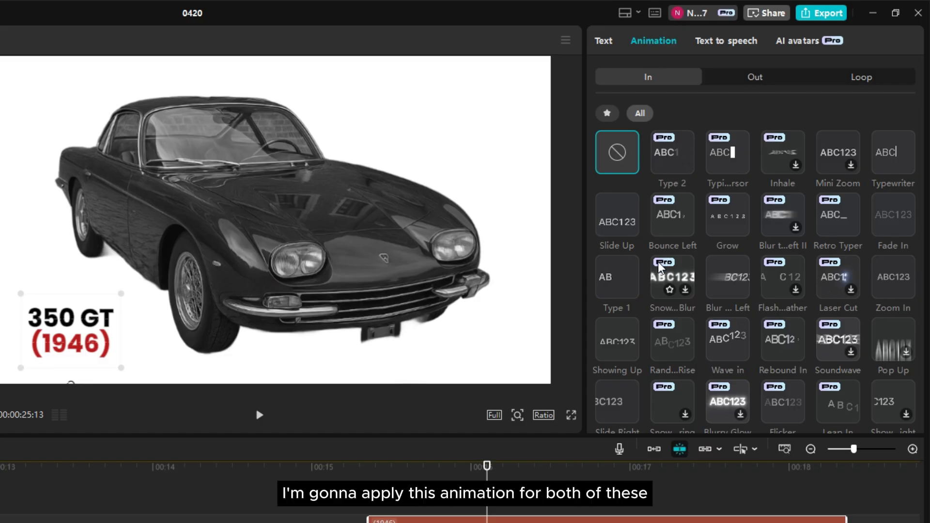
pyautogui.click(671, 218)
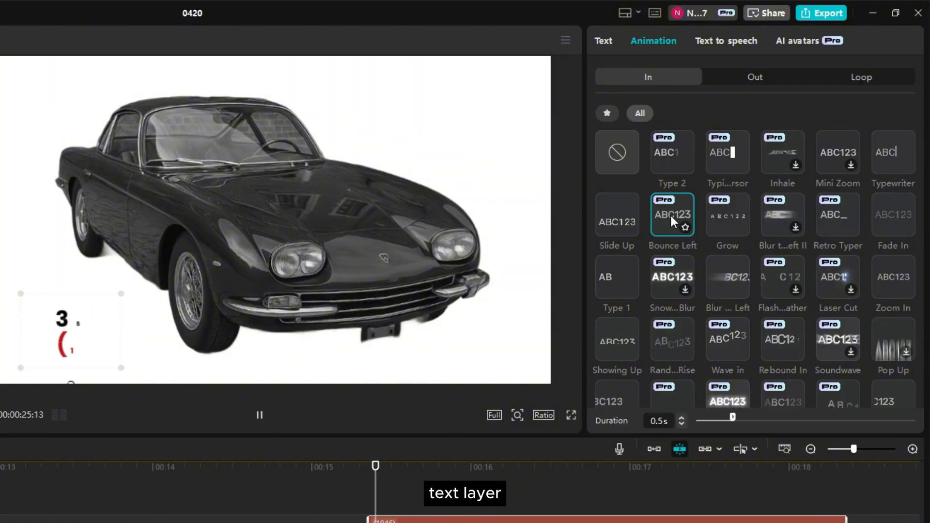
# Shift the start of the (1946) text clip slightly after the 350 GT text and play back the title animation
pyautogui.moveTo(506, 258); pyautogui.dragTo(570, 256)
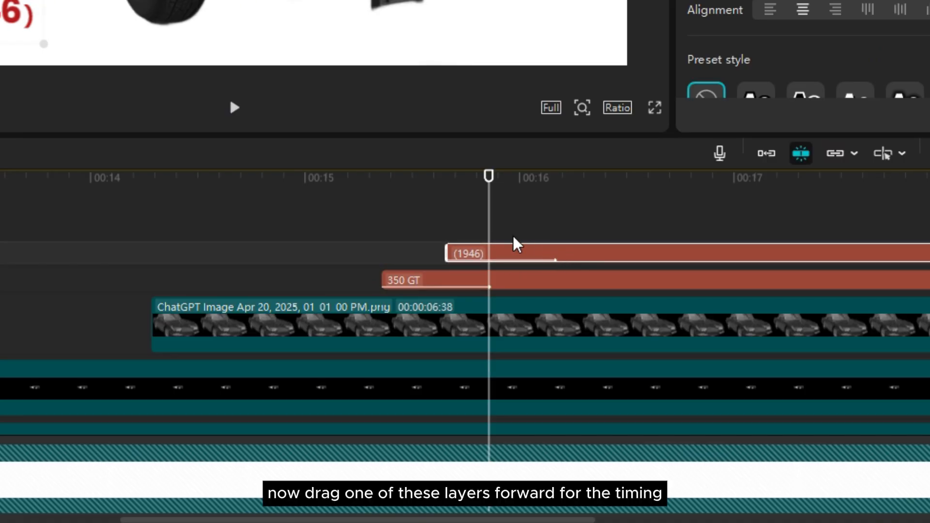
pyautogui.moveTo(490, 226); pyautogui.dragTo(374, 248)
pyautogui.press('space')
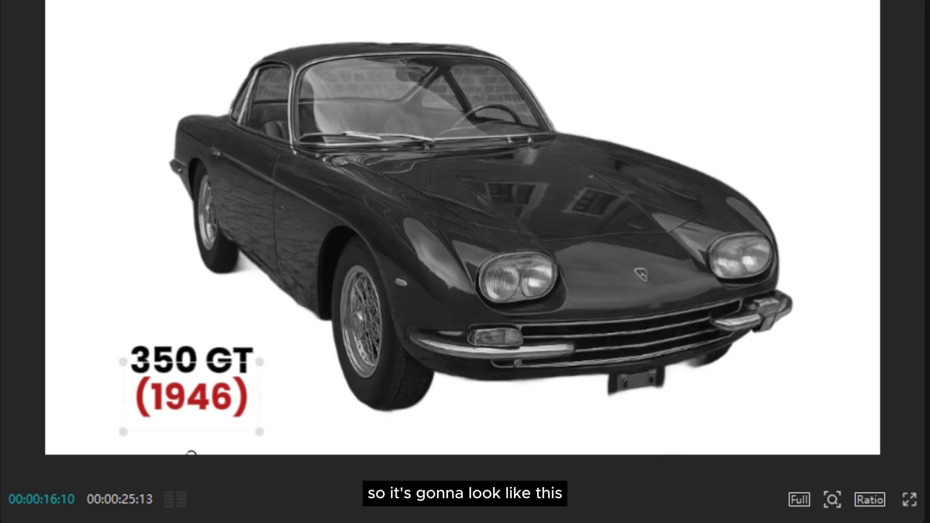
# Add Transform keyframes just after 00:17 to the (1946) text, the 350 GT text, the car image and the two image layers beneath it
pyautogui.click(462, 499)
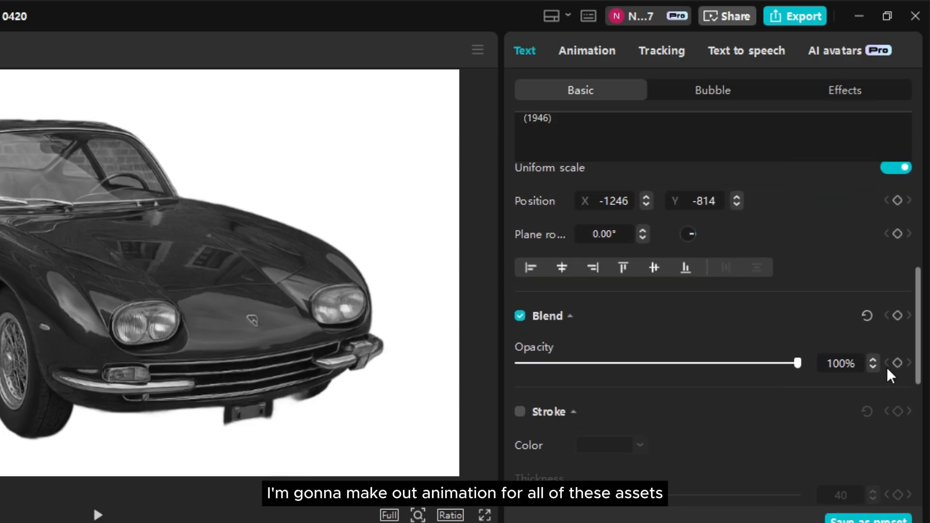
pyautogui.scroll(5, 887, 367)
pyautogui.click(897, 271)
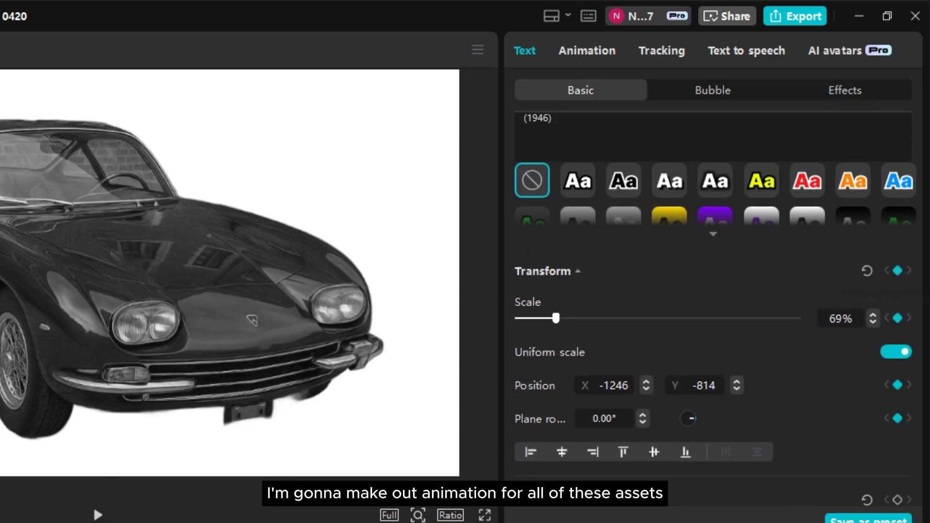
pyautogui.click(698, 283)
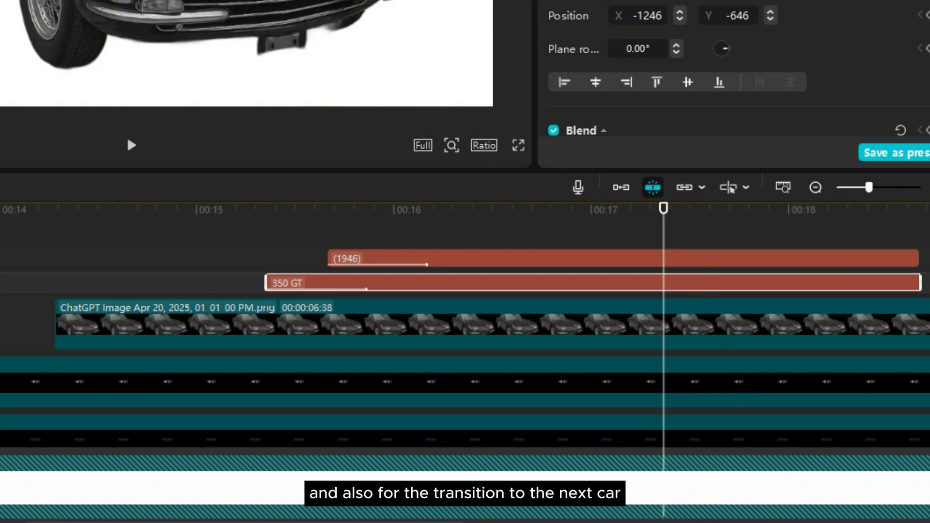
pyautogui.click(673, 324)
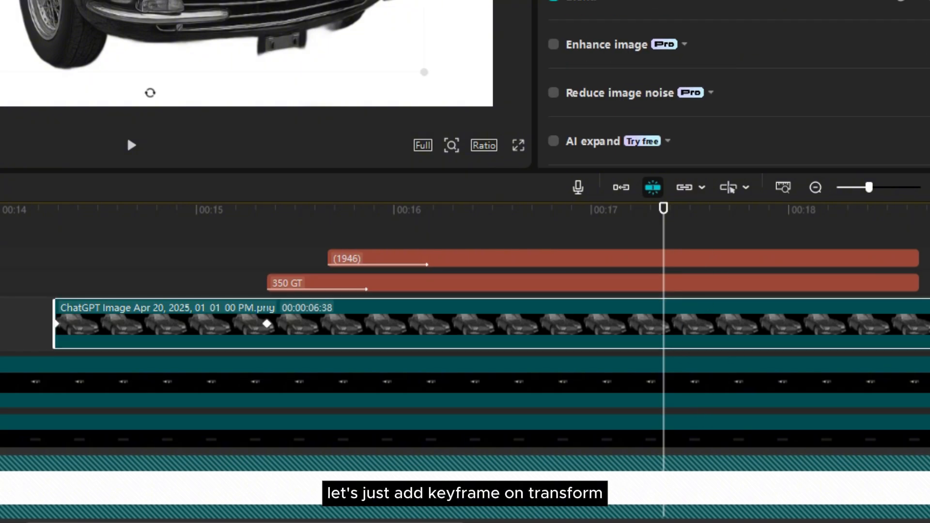
pyautogui.scroll(-1, 743, 353)
pyautogui.click(738, 343)
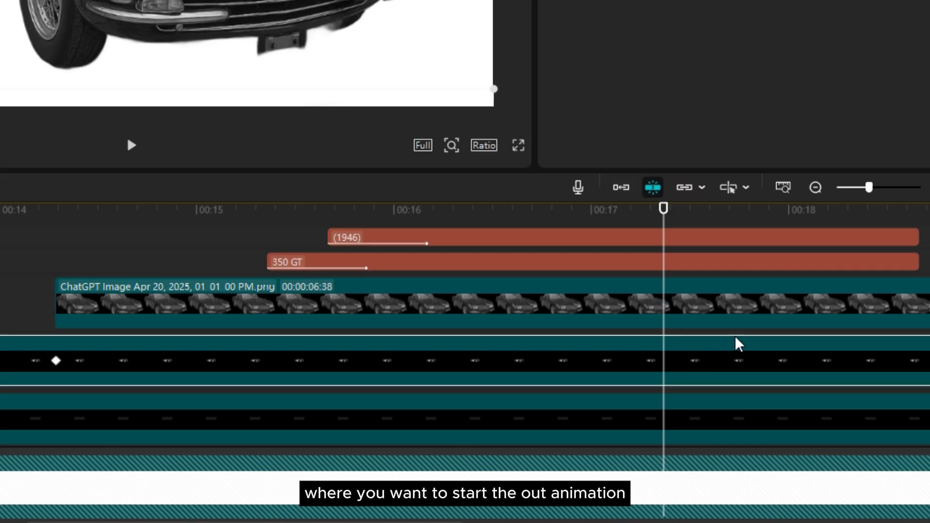
pyautogui.scroll(-2, 728, 358)
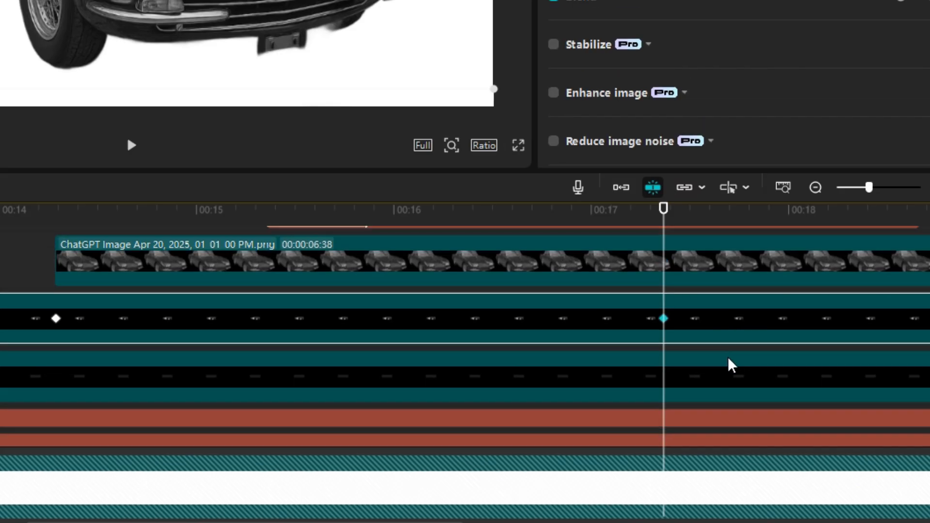
pyautogui.click(728, 358)
pyautogui.scroll(-2, 698, 374)
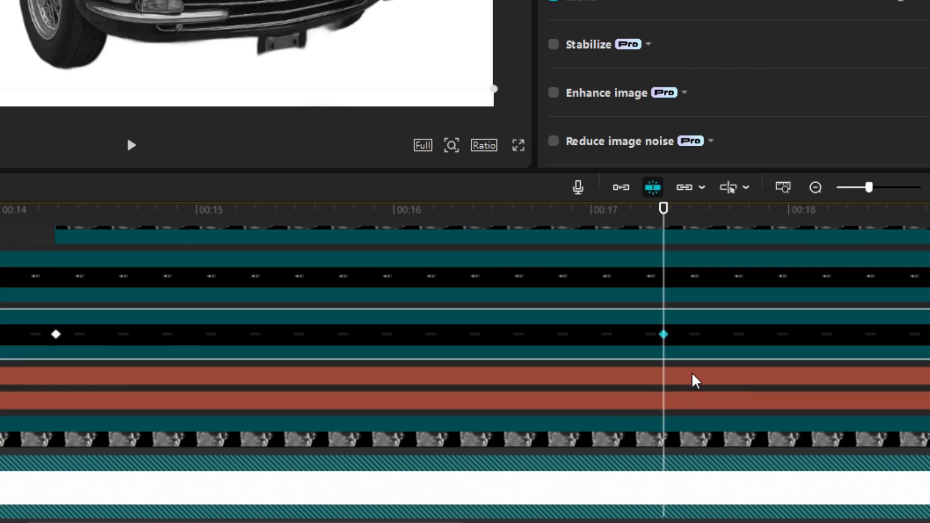
# Select the keyframed layers together and move them down out of the frame at 00:18:19 to build the exit animation
pyautogui.moveTo(762, 239); pyautogui.dragTo(748, 310)
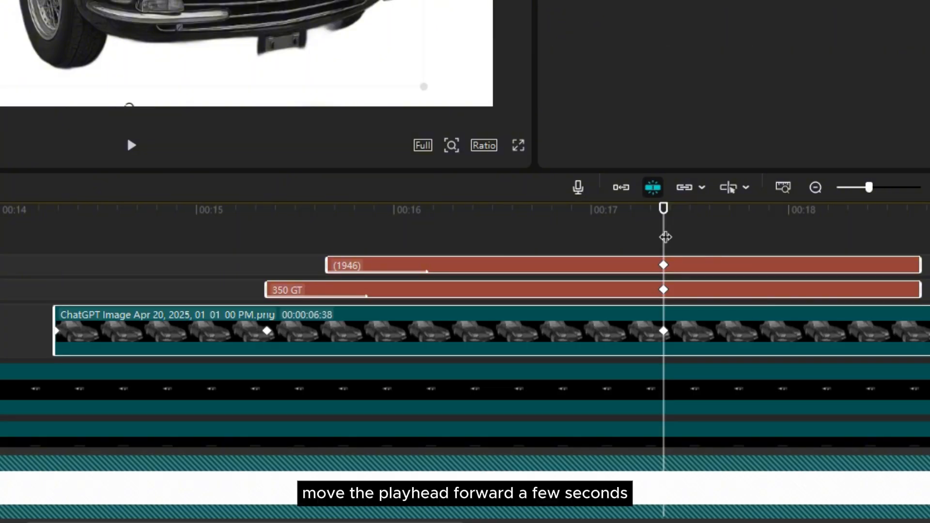
pyautogui.moveTo(664, 226); pyautogui.dragTo(807, 226)
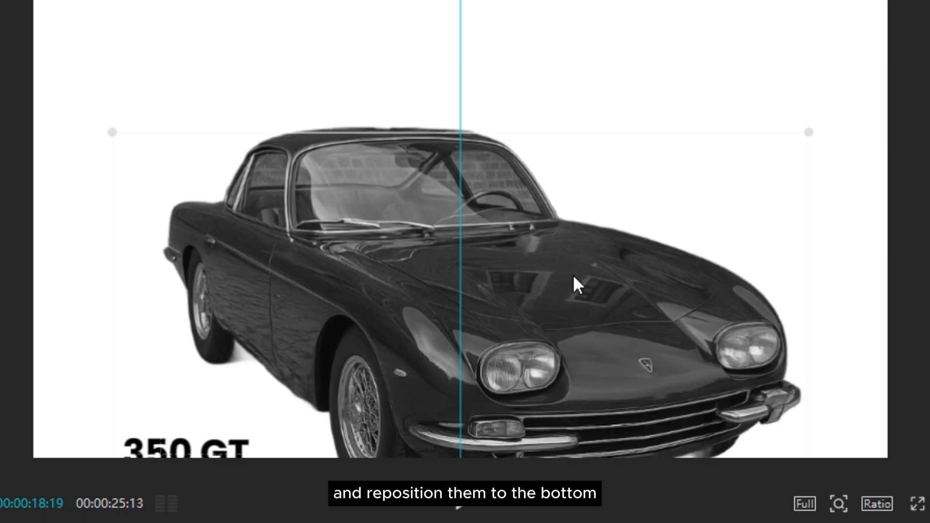
pyautogui.moveTo(573, 274); pyautogui.dragTo(454, 490)
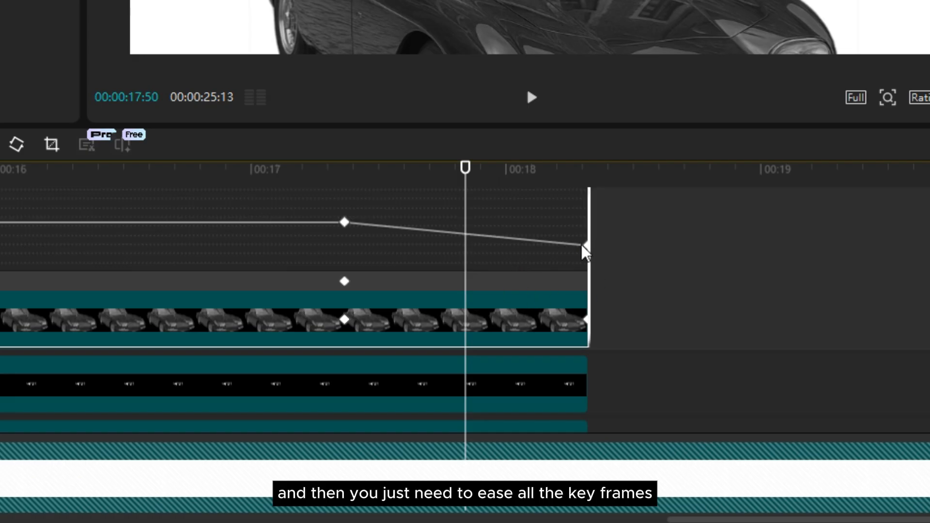
# Ease the exit keyframes on the motion curves of the car and text layers
pyautogui.click(582, 246)
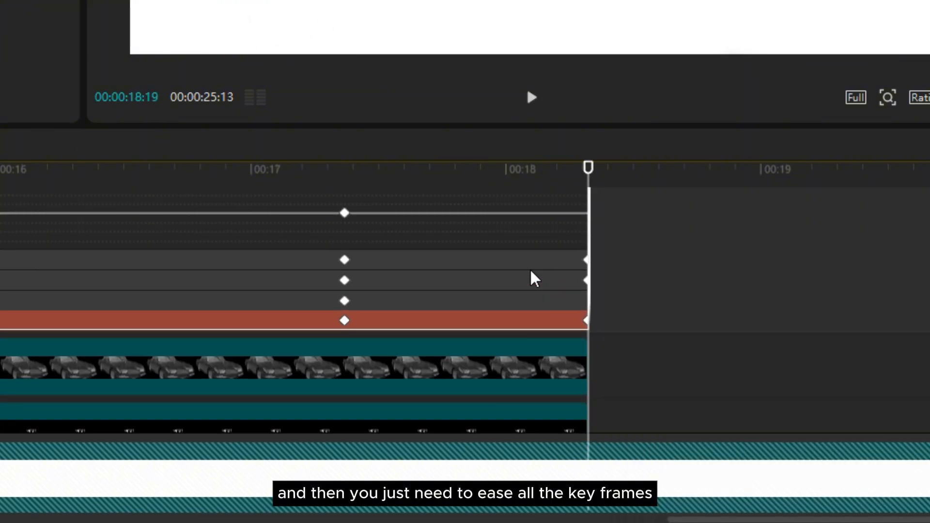
pyautogui.click(532, 275)
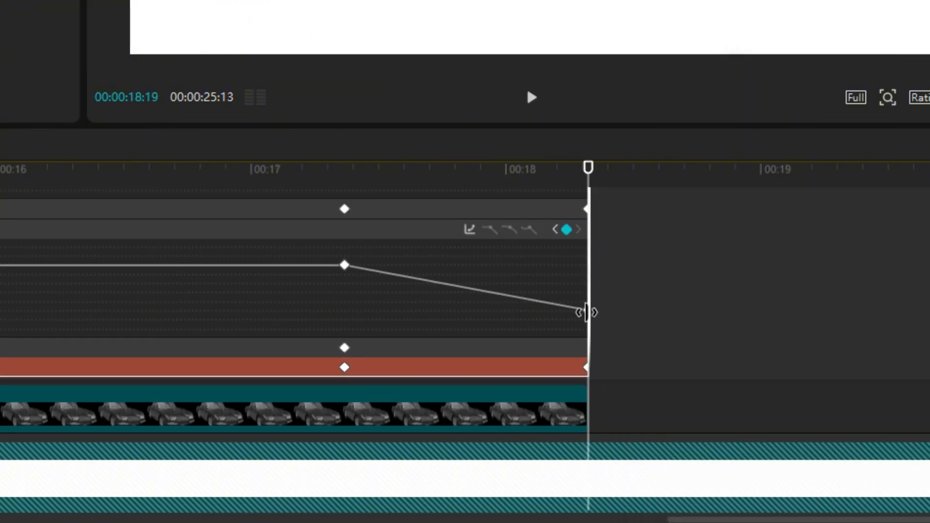
pyautogui.rightClick(586, 311)
pyautogui.click(585, 311)
pyautogui.rightClick(583, 310)
pyautogui.click(611, 326)
pyautogui.click(806, 372)
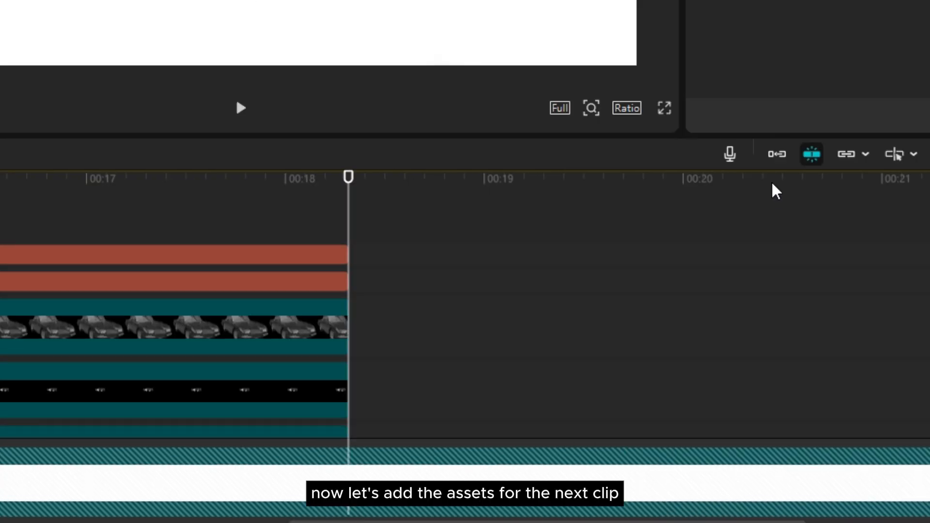
pyautogui.moveTo(777, 191); pyautogui.dragTo(417, 352)
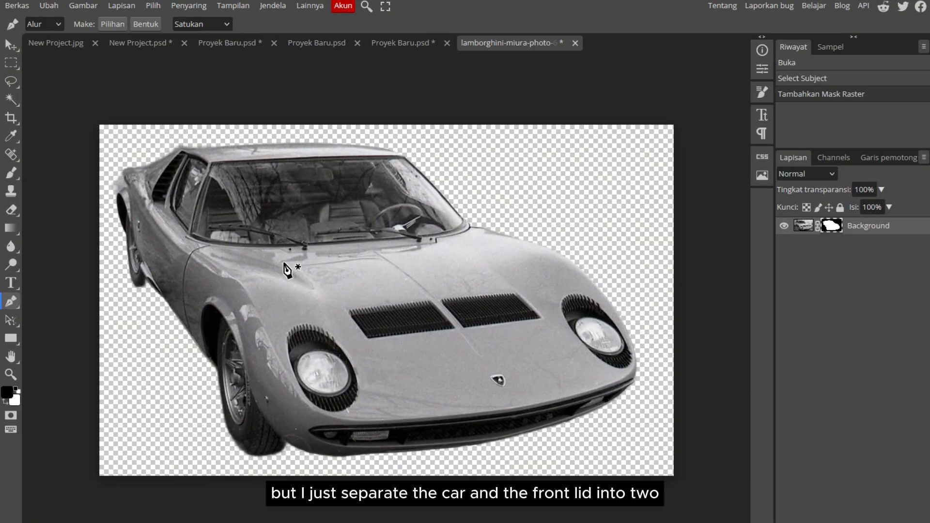
# In Photopea, trace the left, front and right edges of the silver car's front lid with the Pen tool
pyautogui.click(284, 262)
pyautogui.click(318, 294)
pyautogui.moveTo(367, 390); pyautogui.dragTo(371, 399)
pyautogui.moveTo(498, 401); pyautogui.dragTo(529, 397)
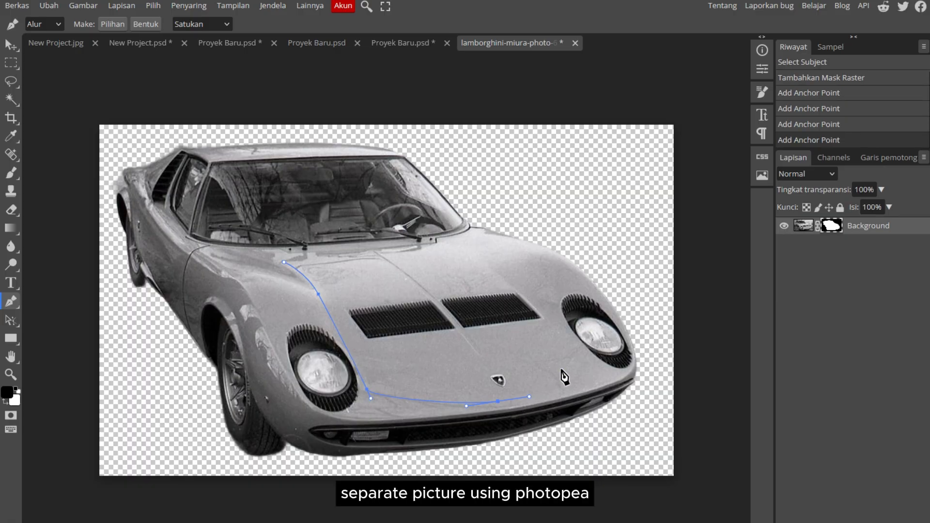
pyautogui.click(576, 351)
pyautogui.hotkey('ctrl', 'z')
pyautogui.moveTo(577, 344); pyautogui.dragTo(547, 294)
pyautogui.click(490, 264)
pyautogui.hotkey('ctrl', 'z')
pyautogui.hotkey('ctrl', 'z')
pyautogui.click(524, 282)
pyautogui.hotkey('ctrl', 'z')
pyautogui.hotkey('ctrl', 'z')
# Finish the pen path along the windshield edge of the lid, close it, and convert it to a selection
pyautogui.moveTo(453, 243); pyautogui.dragTo(441, 246)
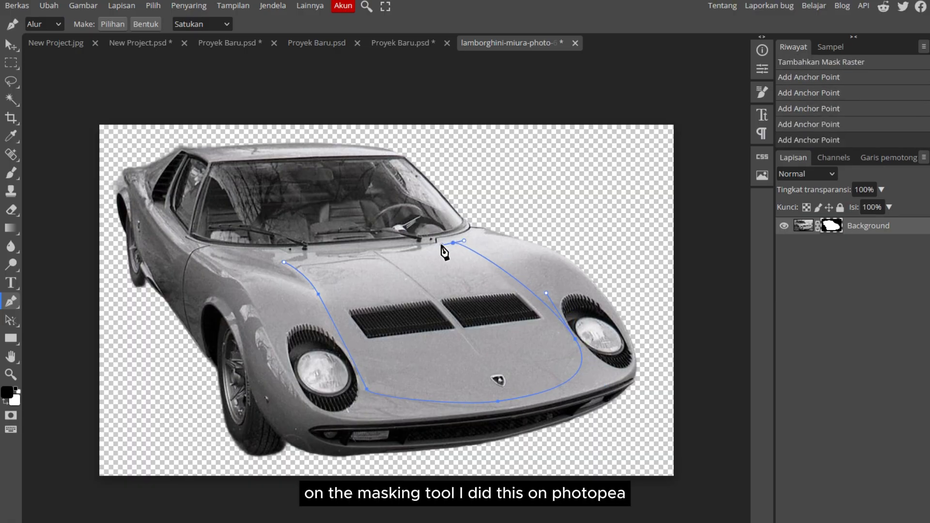
pyautogui.click(284, 262)
pyautogui.rightClick(555, 315)
pyautogui.click(606, 376)
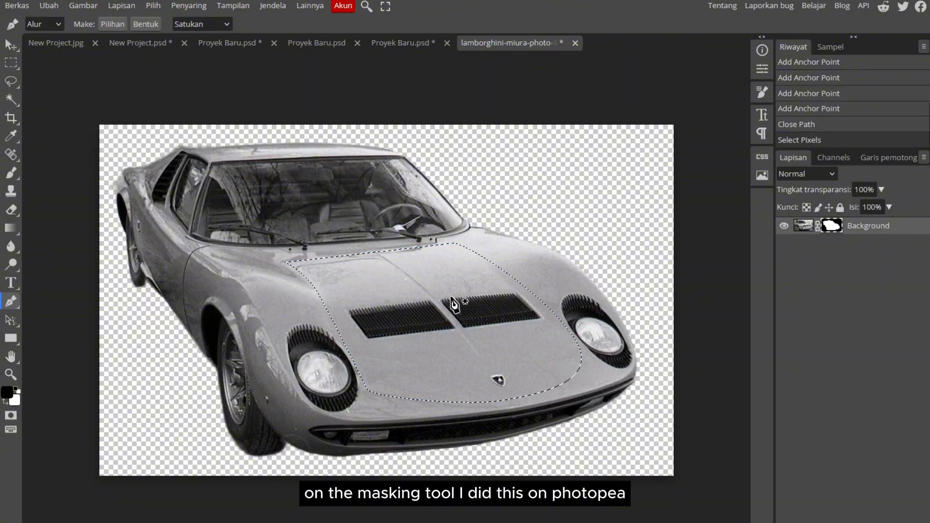
# Cut the selected front lid onto its own layer and move it away from the car body
pyautogui.rightClick(499, 305)
pyautogui.click(571, 356)
pyautogui.press('v')
pyautogui.moveTo(459, 353); pyautogui.dragTo(527, 272)
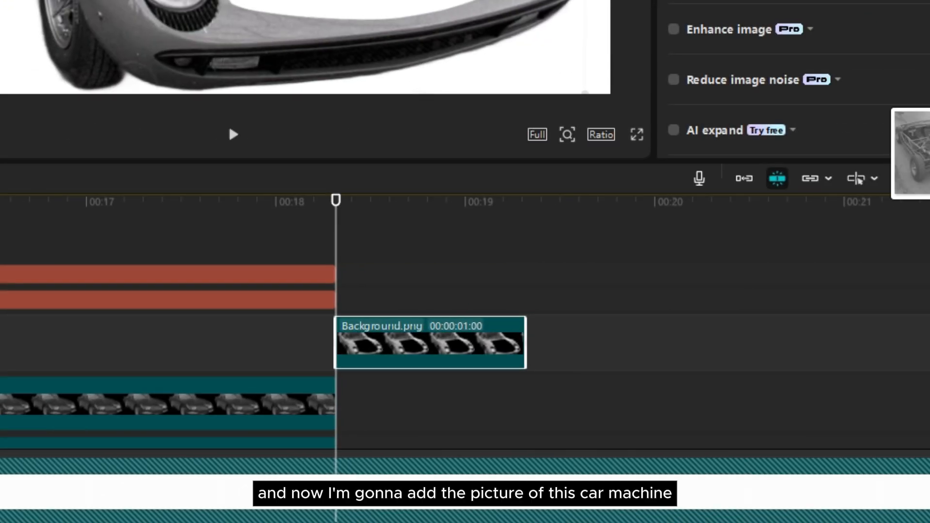
# In CapCut, add the engine picture on the track beneath Background.png, scale it to 159% and position it at X 105, Y -531
pyautogui.moveTo(928, 204); pyautogui.dragTo(453, 401)
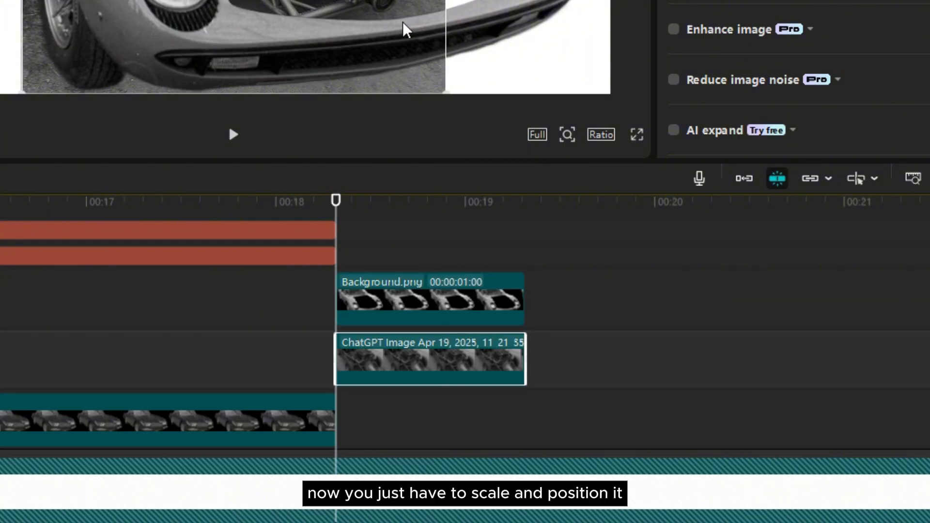
pyautogui.moveTo(581, 326); pyautogui.dragTo(602, 383)
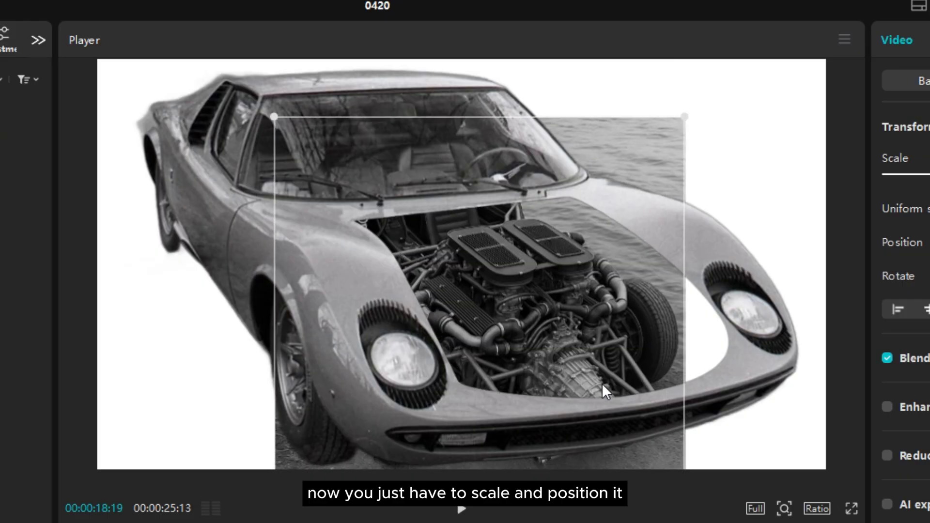
pyautogui.scroll(5, 602, 383)
pyautogui.moveTo(623, 335); pyautogui.dragTo(644, 352)
pyautogui.scroll(4, 619, 361)
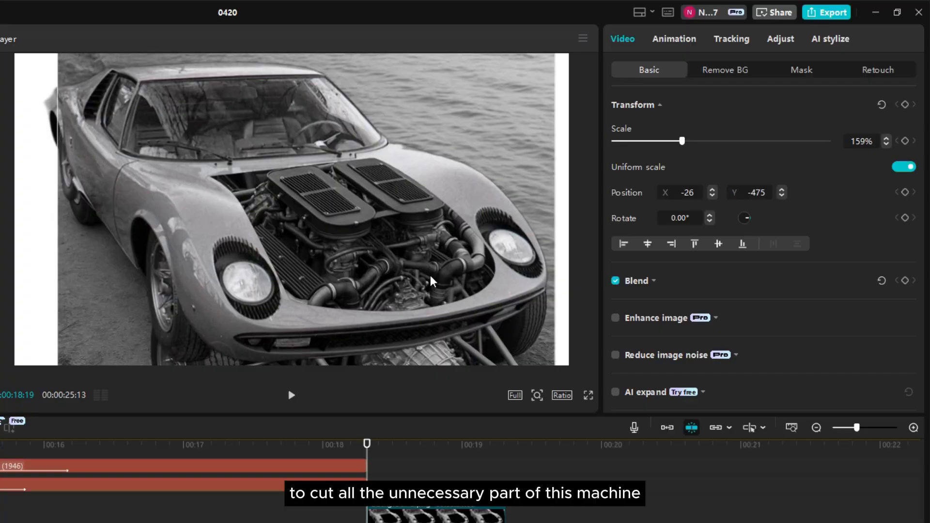
pyautogui.moveTo(432, 281); pyautogui.dragTo(437, 288)
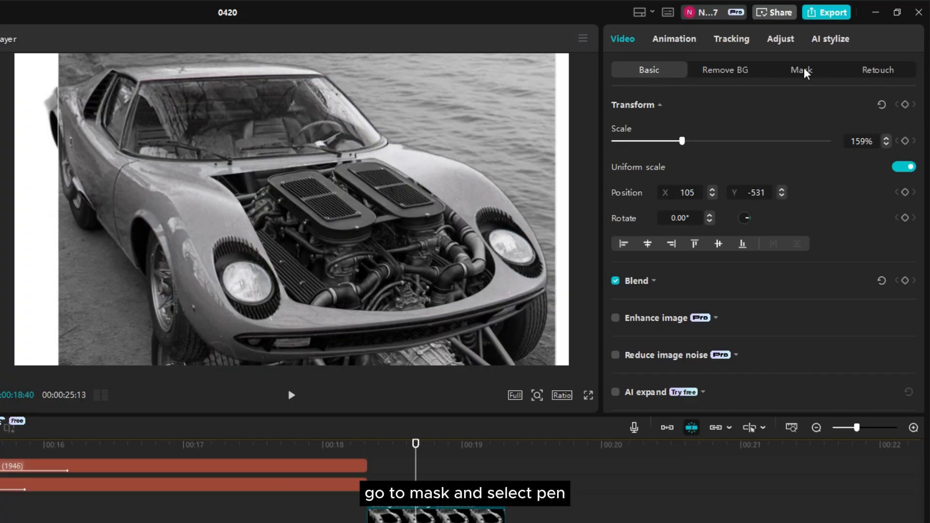
# Apply a Pen mask to the engine picture
pyautogui.click(803, 71)
pyautogui.click(676, 74)
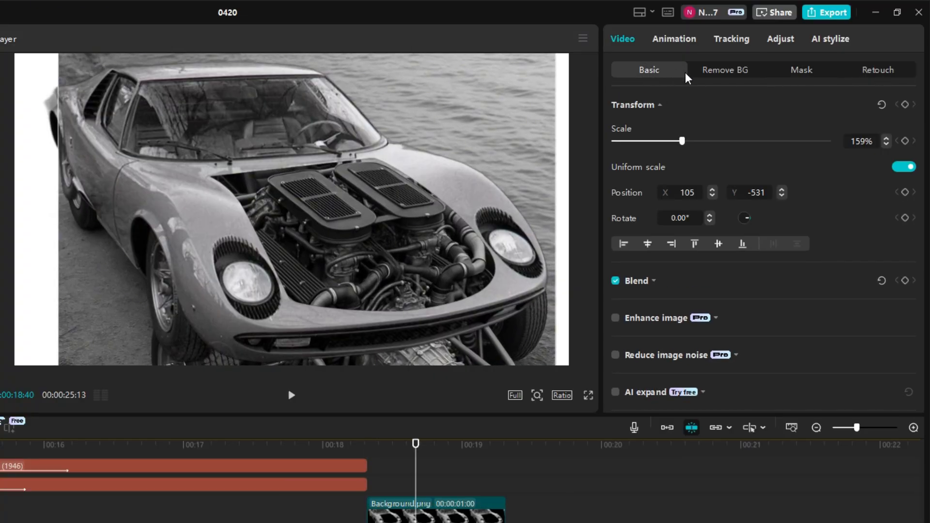
pyautogui.click(804, 71)
pyautogui.click(637, 129)
pyautogui.click(737, 227)
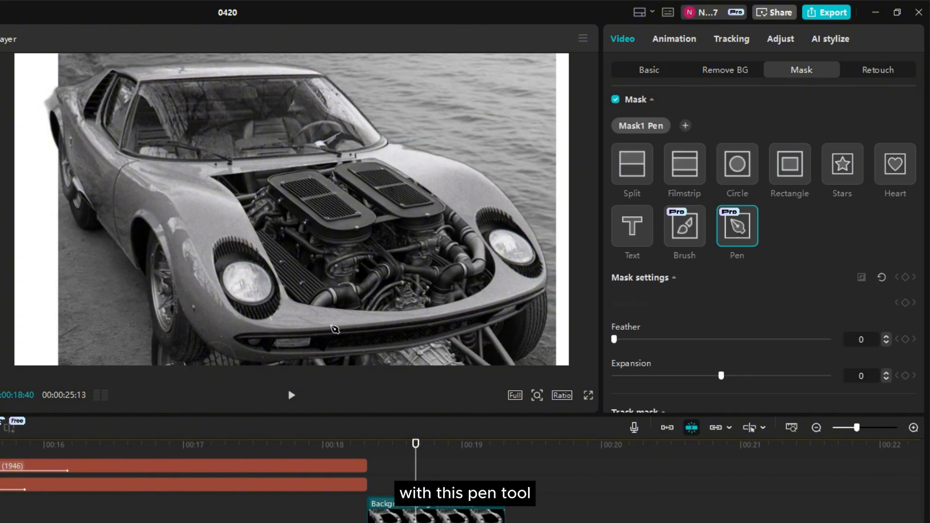
# Trace a closed mask path around the engine bay between the headlights and the windshield so only the engine area remains
pyautogui.moveTo(186, 176); pyautogui.dragTo(199, 181)
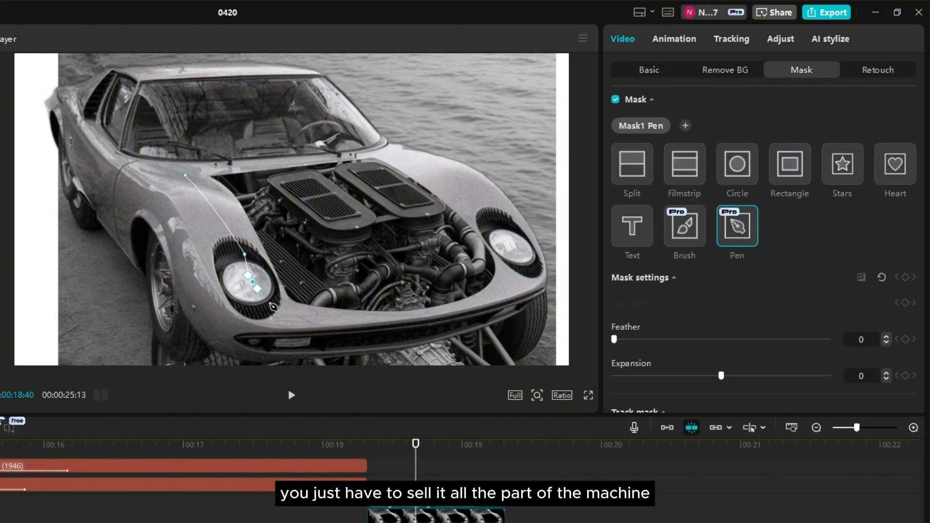
pyautogui.click(311, 322)
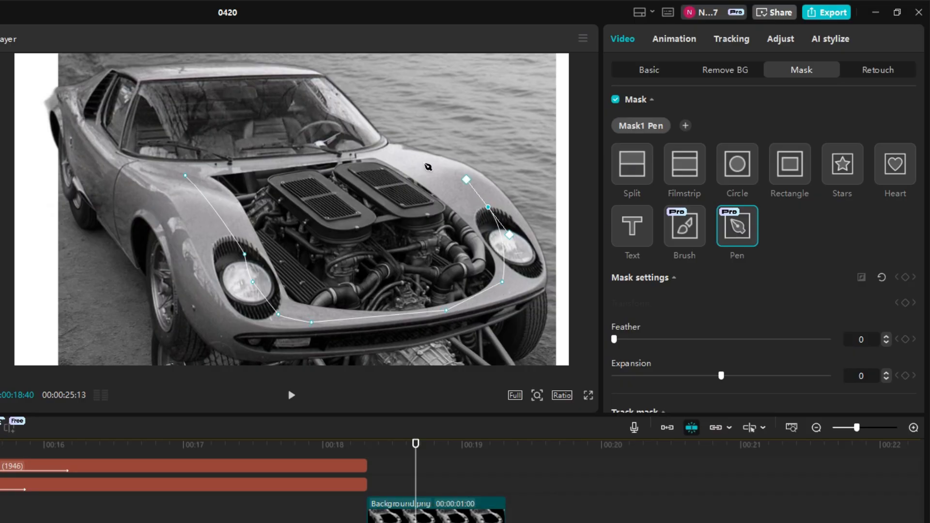
pyautogui.moveTo(233, 154); pyautogui.dragTo(207, 160)
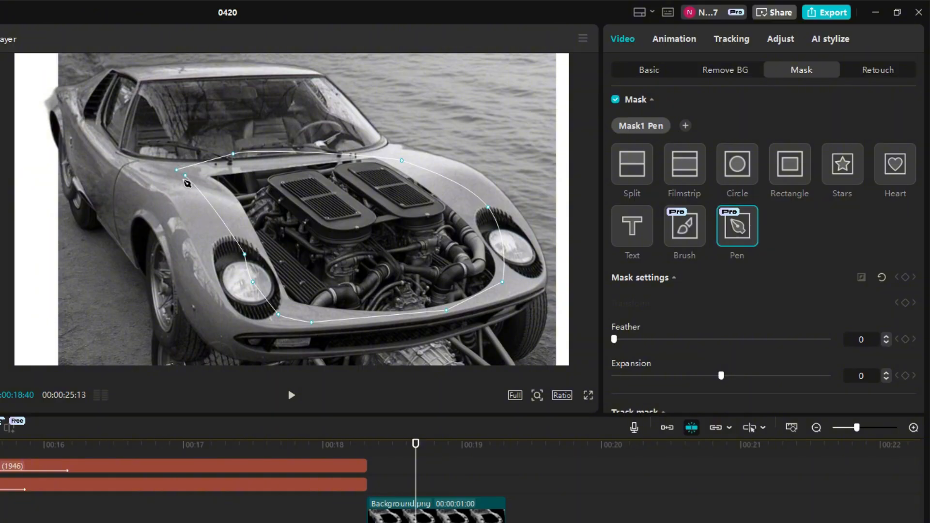
pyautogui.scroll(2, 187, 183)
pyautogui.click(123, 155)
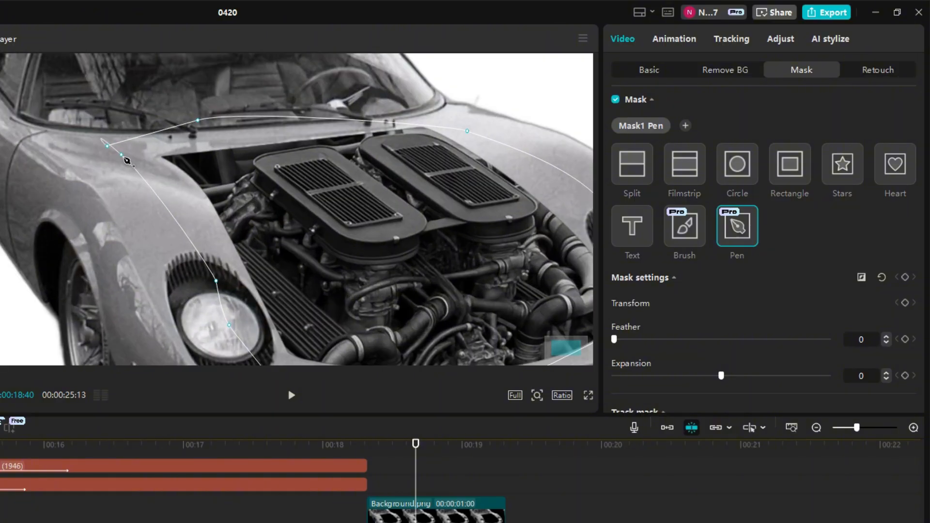
pyautogui.scroll(-5, 228, 175)
pyautogui.scroll(3, 300, 199)
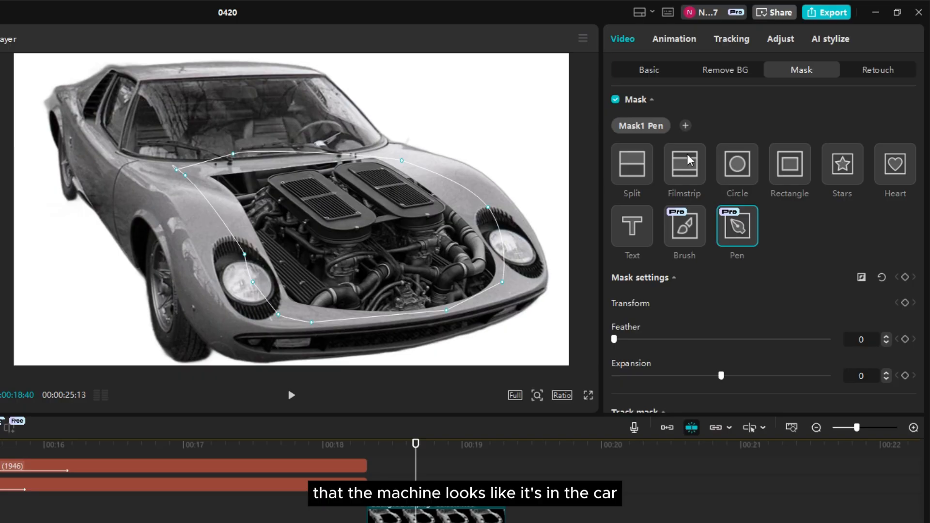
# Add the lid image on a track above Background.png, then scale and position it to cover the car's engine bay
pyautogui.click(657, 74)
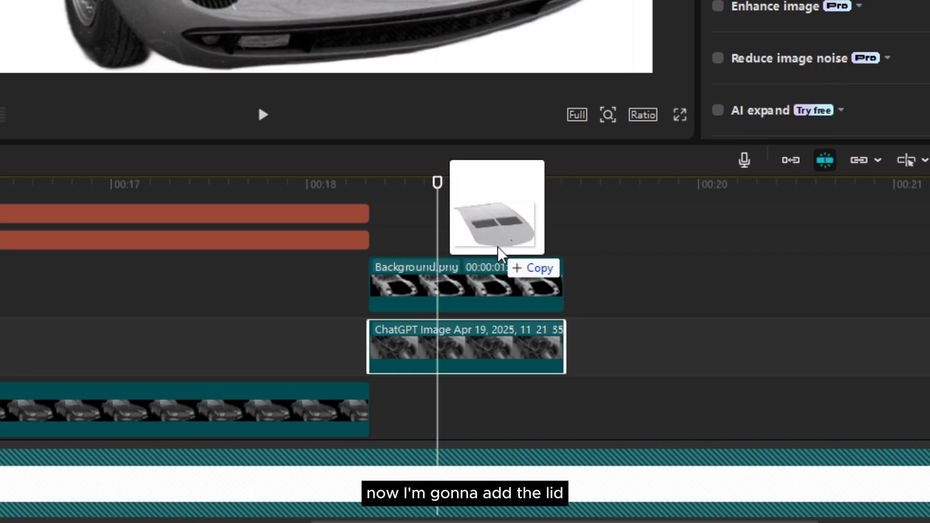
pyautogui.moveTo(500, 249); pyautogui.dragTo(542, 297)
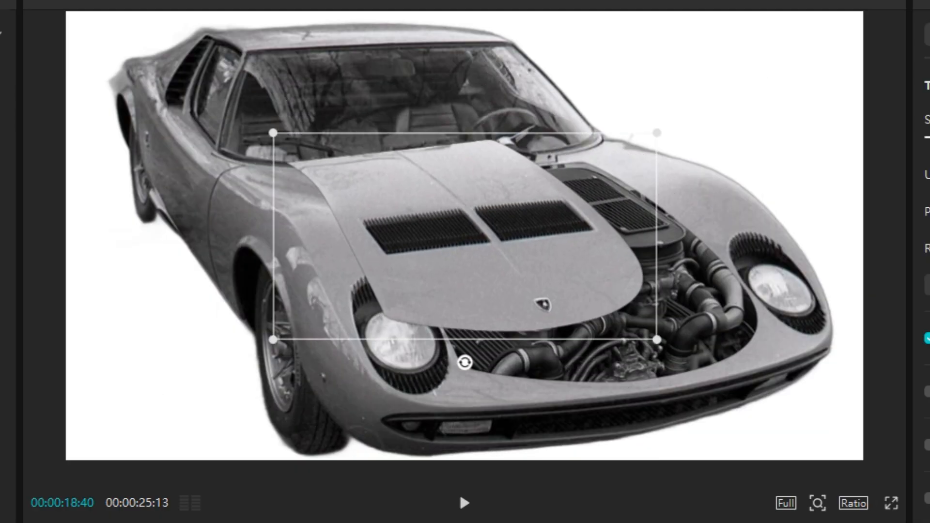
pyautogui.moveTo(527, 271); pyautogui.dragTo(610, 286)
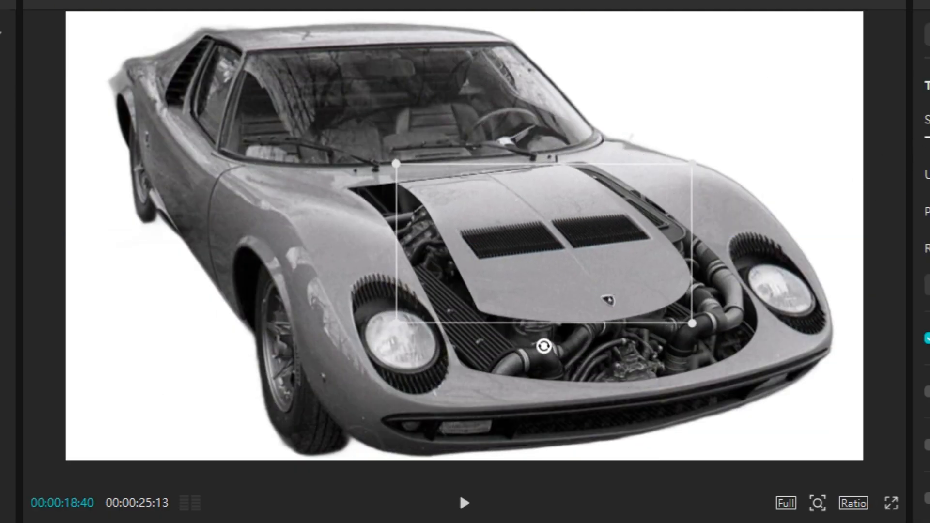
pyautogui.moveTo(692, 164); pyautogui.dragTo(743, 137)
pyautogui.moveTo(502, 297); pyautogui.dragTo(509, 313)
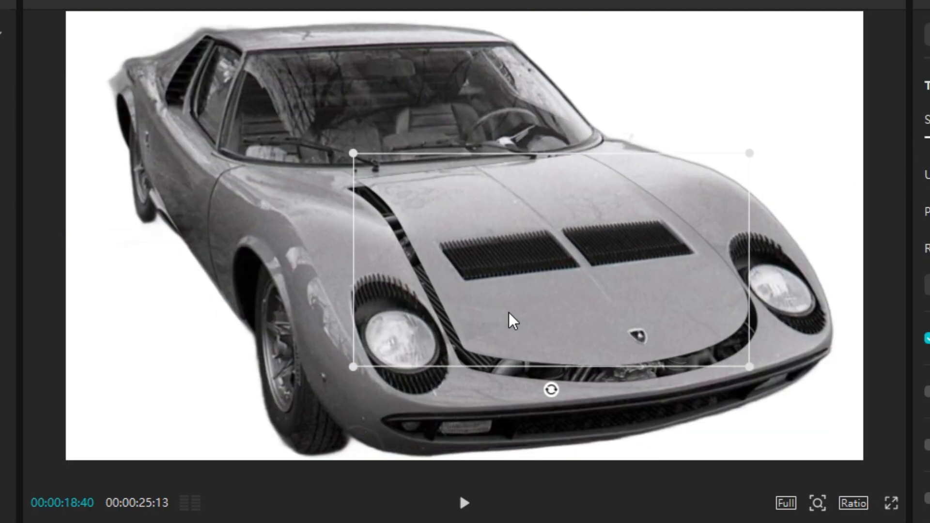
pyautogui.moveTo(752, 370); pyautogui.dragTo(761, 376)
pyautogui.moveTo(681, 346); pyautogui.dragTo(681, 358)
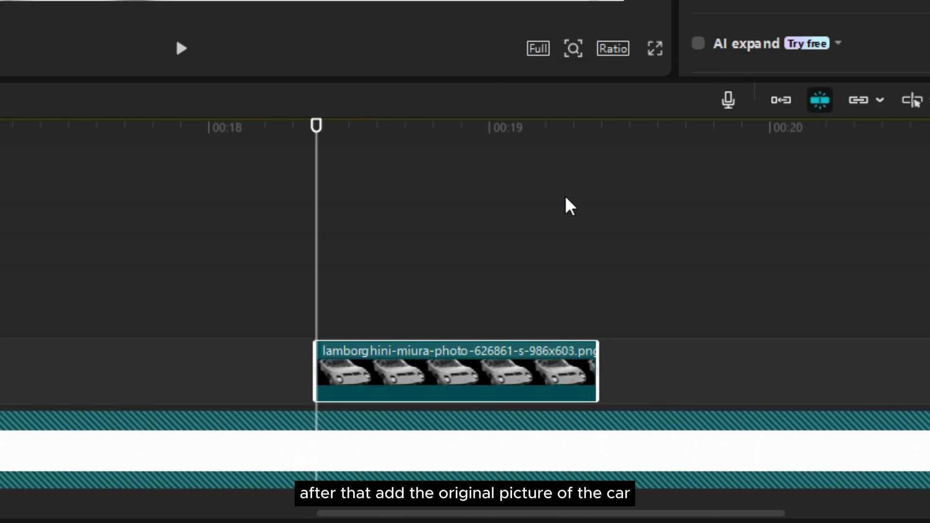
# Add the original Lamborghini Miura picture to the timeline, shorten it, and line it up directly before the lid, Background.png and engine layers
pyautogui.moveTo(440, 314); pyautogui.dragTo(448, 321)
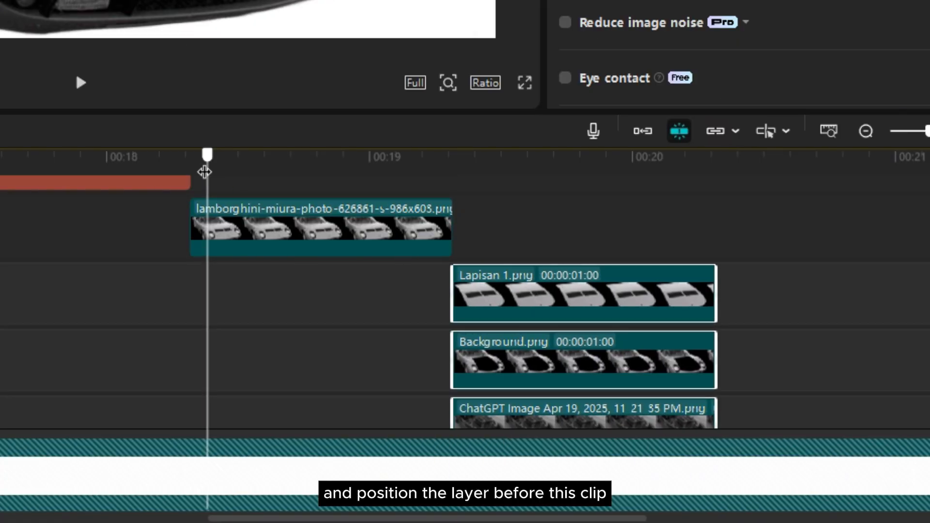
pyautogui.moveTo(205, 172); pyautogui.dragTo(351, 227)
pyautogui.click(338, 227)
pyautogui.press('w')
pyautogui.scroll(-1, 528, 194)
pyautogui.moveTo(530, 181); pyautogui.dragTo(594, 378)
pyautogui.moveTo(528, 259); pyautogui.dragTo(428, 211)
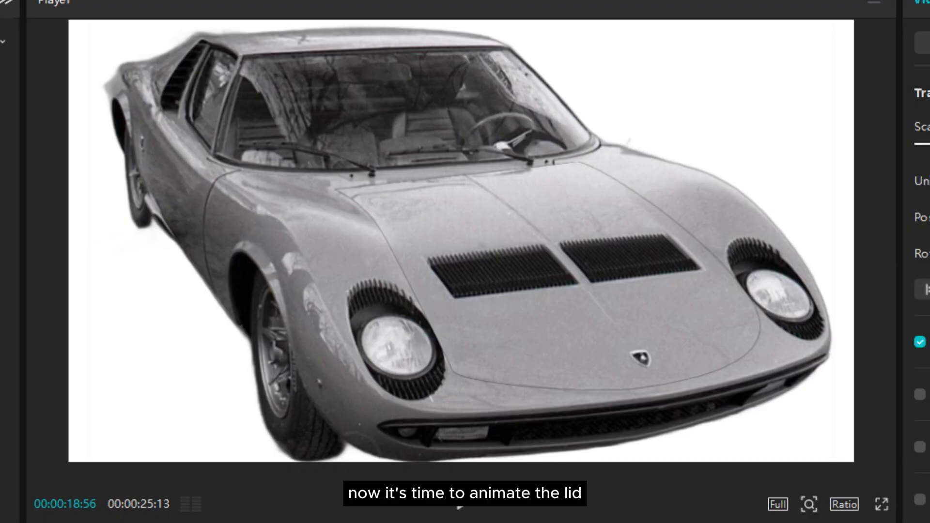
# Keyframe the lid's transform at its start and, at 00:00:19:35, move the lid off the engine bay toward the car's front wheel
pyautogui.click(548, 276)
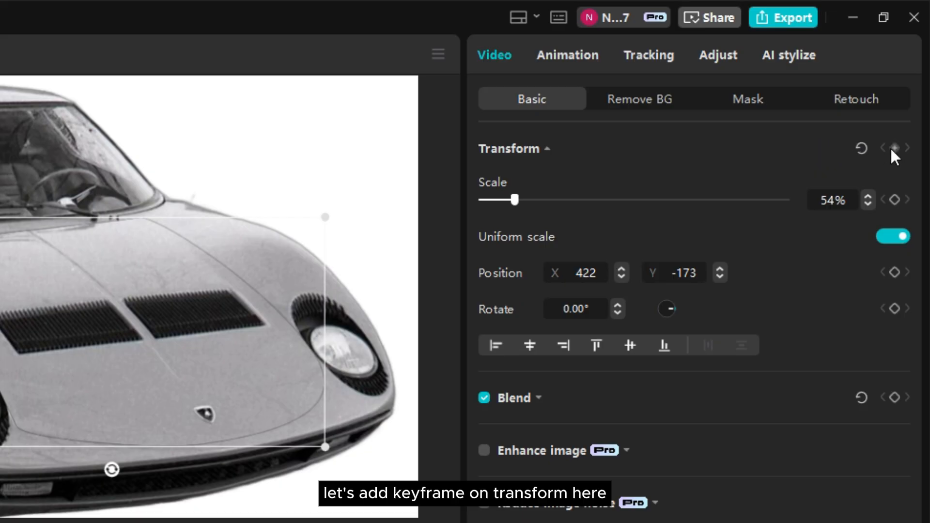
pyautogui.click(895, 147)
pyautogui.press('Right')
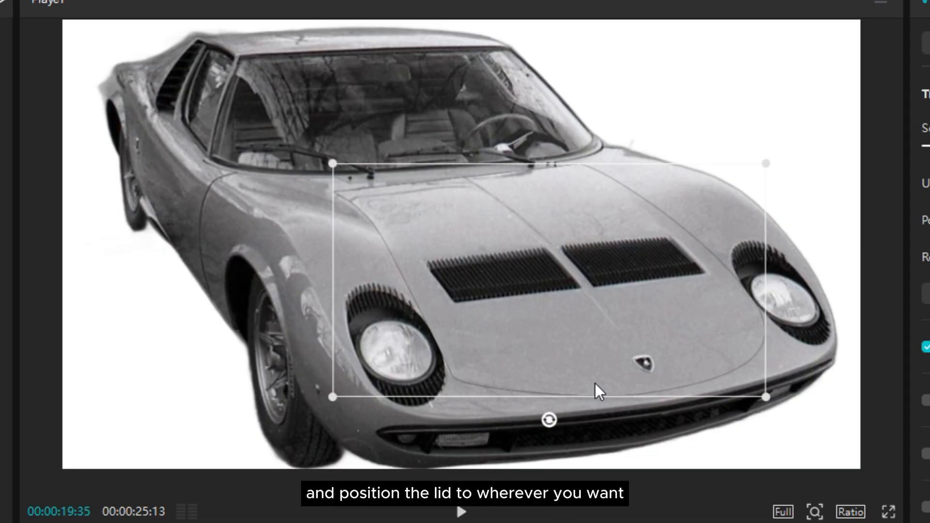
pyautogui.moveTo(597, 387); pyautogui.dragTo(377, 384)
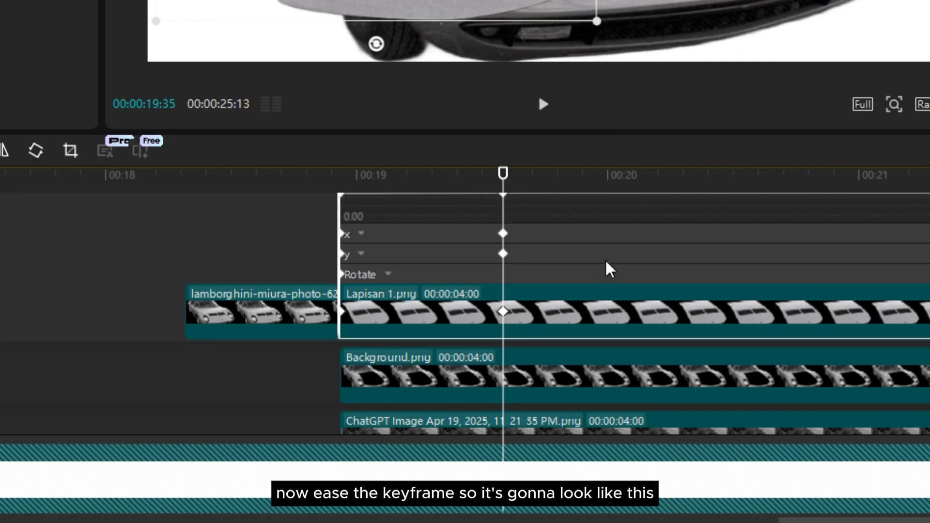
# Apply the Ease preset curve to the lid's X position keyframes
pyautogui.click(541, 244)
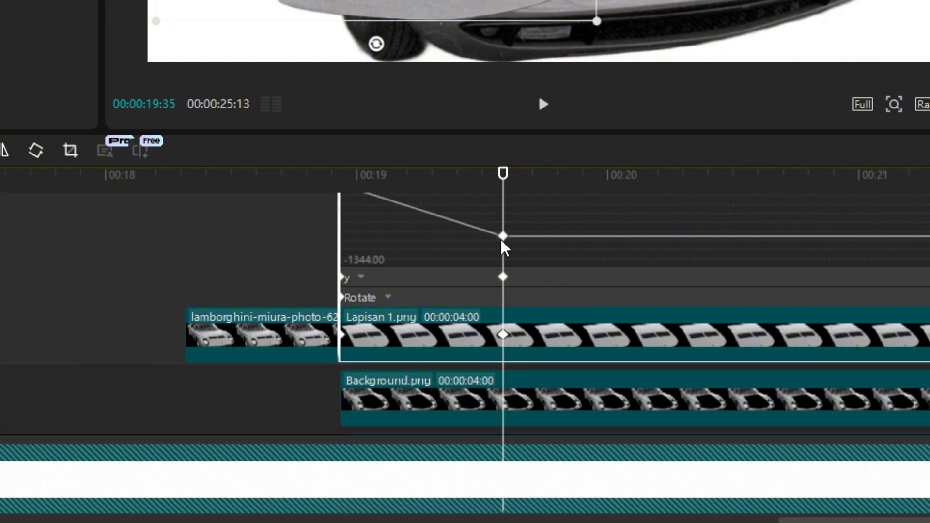
pyautogui.rightClick(504, 240)
pyautogui.click(515, 256)
pyautogui.click(721, 386)
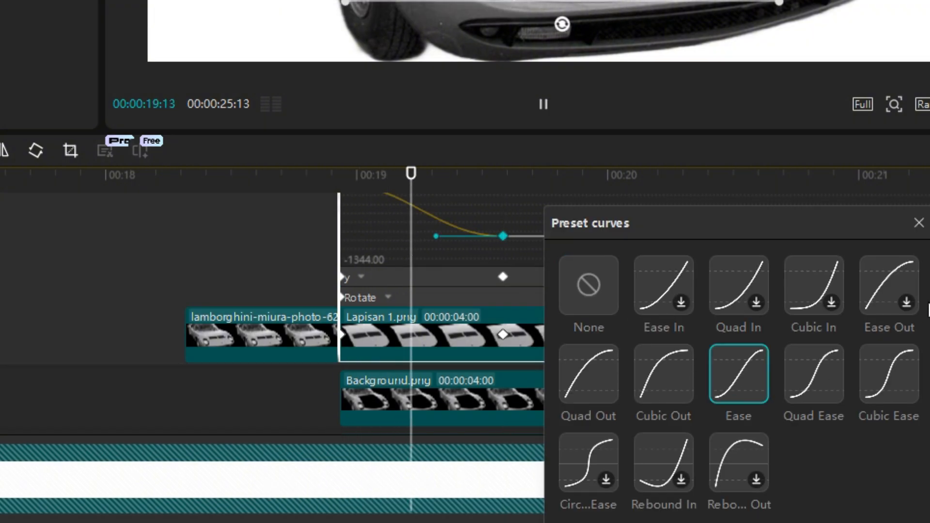
pyautogui.click(918, 222)
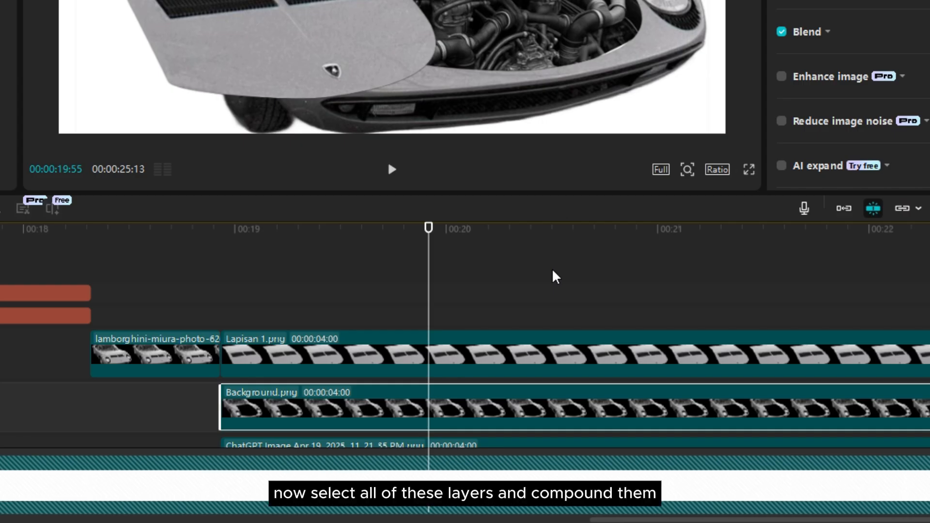
# Combine the original Miura picture, lid, Background.png and engine layers into one compound clip
pyautogui.scroll(-1, 493, 315)
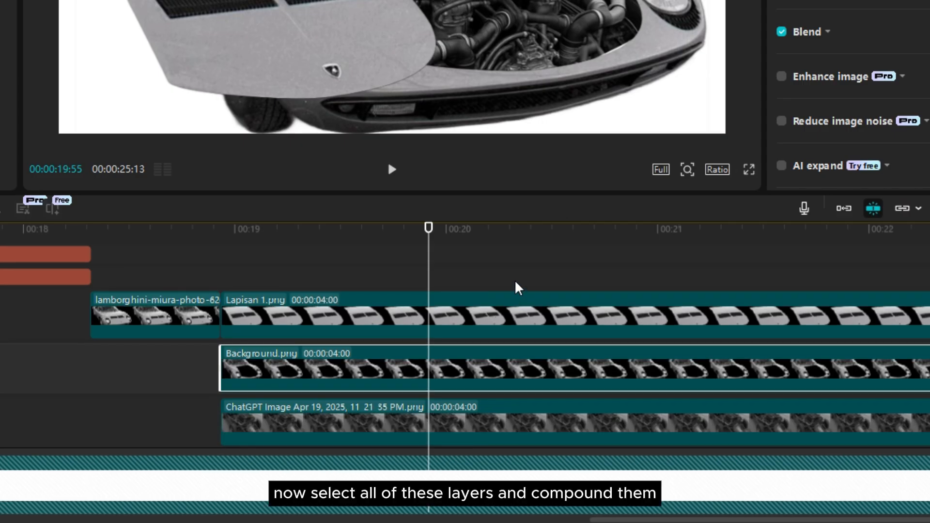
pyautogui.moveTo(166, 258); pyautogui.dragTo(557, 408)
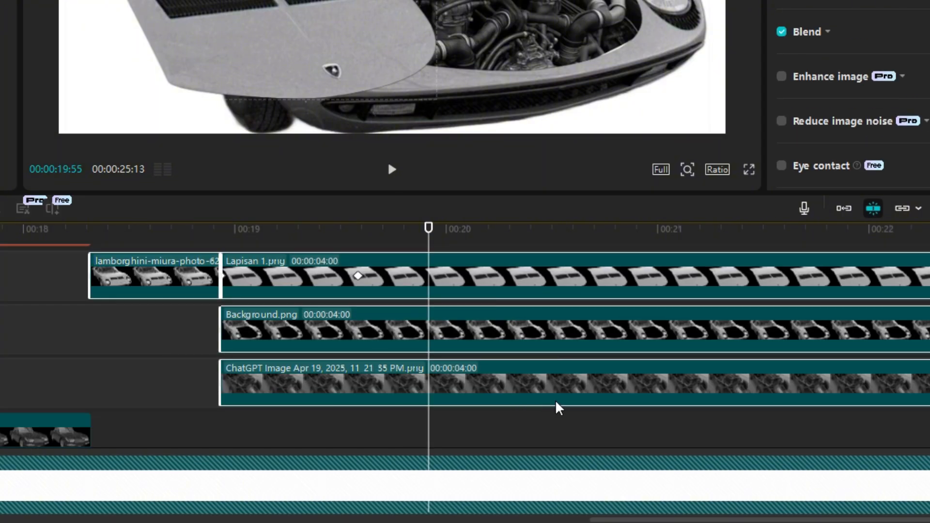
pyautogui.hotkey('alt', 'g')
pyautogui.scroll(1, 348, 364)
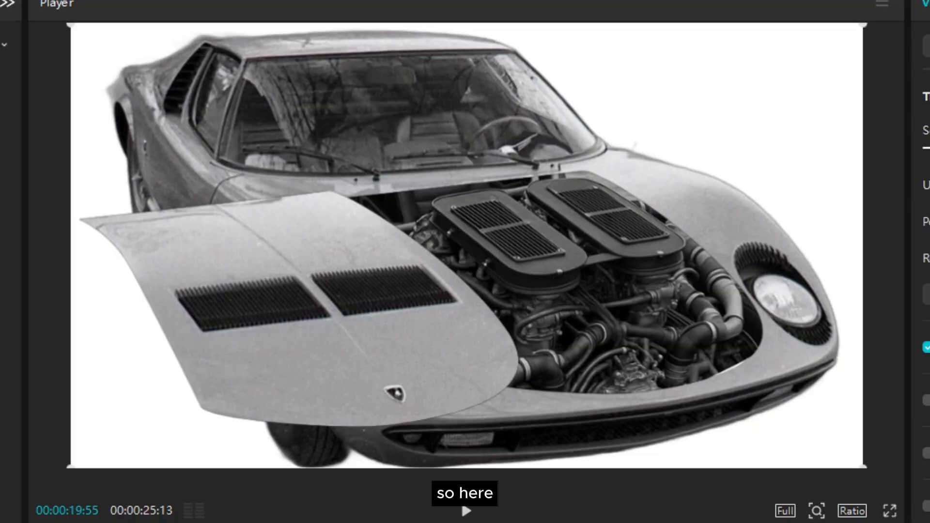
# Match the Miura compound clip to the 350 GT car with scale 81%, rotation -3.96° and position X 42, Y -49
pyautogui.scroll(-5, 643, 266)
pyautogui.moveTo(656, 354); pyautogui.dragTo(840, 420)
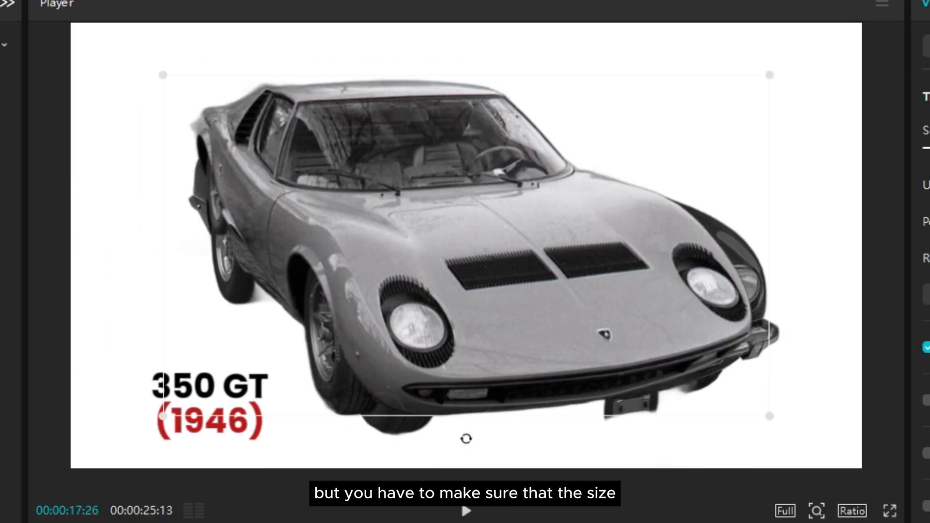
pyautogui.moveTo(506, 379); pyautogui.dragTo(509, 395)
pyautogui.moveTo(490, 438); pyautogui.dragTo(513, 436)
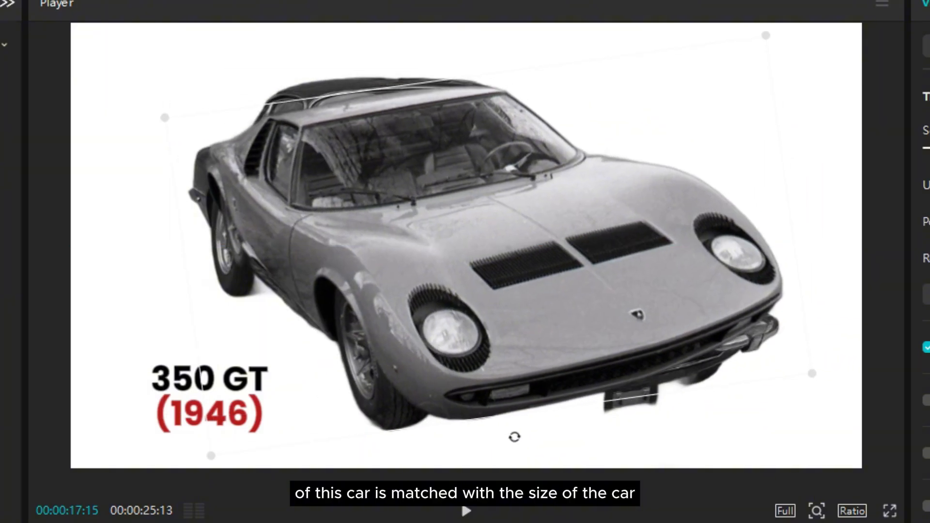
pyautogui.moveTo(812, 373); pyautogui.dragTo(832, 381)
pyautogui.moveTo(516, 445)
pyautogui.mouseDown()
pyautogui.moveTo(519, 436)
pyautogui.moveTo(503, 442)
pyautogui.mouseUp()
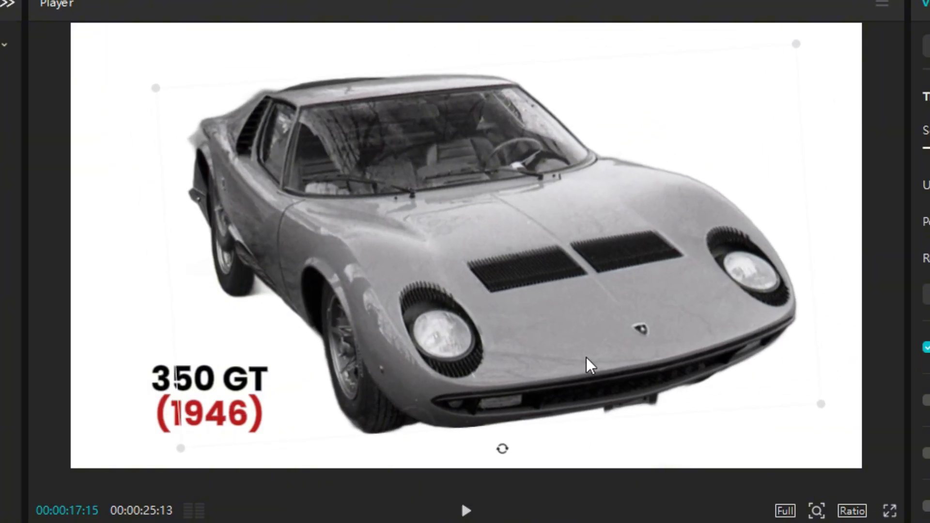
pyautogui.moveTo(582, 358); pyautogui.dragTo(566, 367)
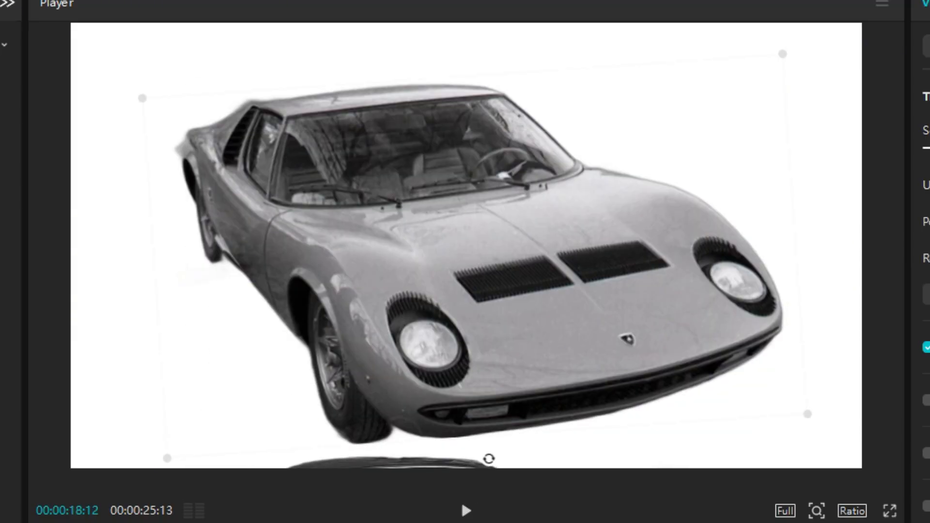
pyautogui.moveTo(355, 378); pyautogui.dragTo(370, 378)
pyautogui.moveTo(278, 322)
pyautogui.mouseDown()
pyautogui.moveTo(222, 324)
pyautogui.moveTo(327, 325)
pyautogui.moveTo(293, 328)
pyautogui.mouseUp()
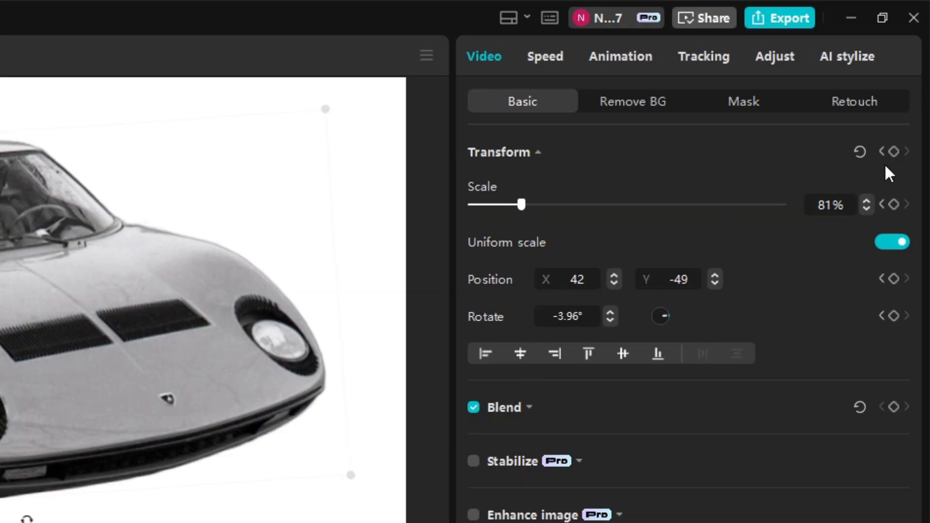
# Keyframe the compound clip's transform at its matched position, and at 00:00:18:20 move the car up out of the frame
pyautogui.click(896, 152)
pyautogui.moveTo(380, 176); pyautogui.dragTo(335, 189)
pyautogui.moveTo(488, 348); pyautogui.dragTo(531, 0)
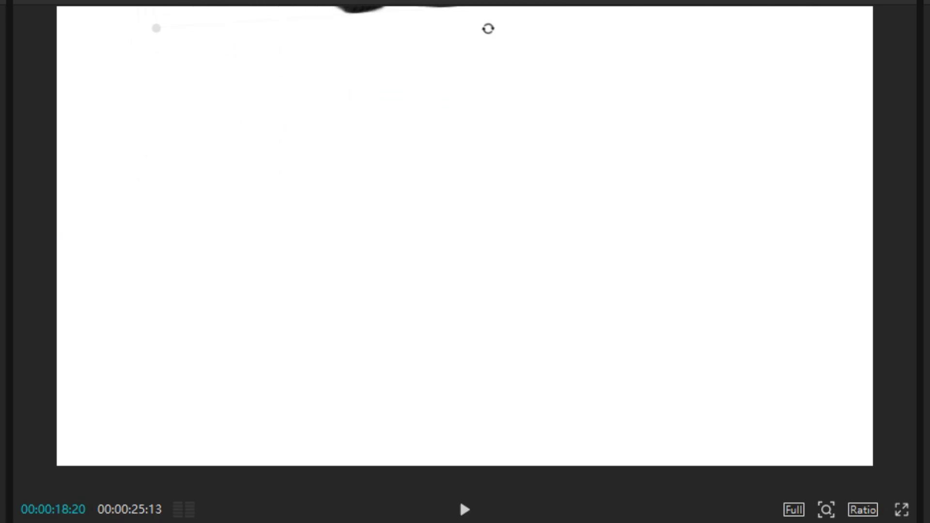
# Apply the Ease preset curve to the compound clip's Y position keyframes and play back the Miura scene
pyautogui.hotkey('alt', 'k')
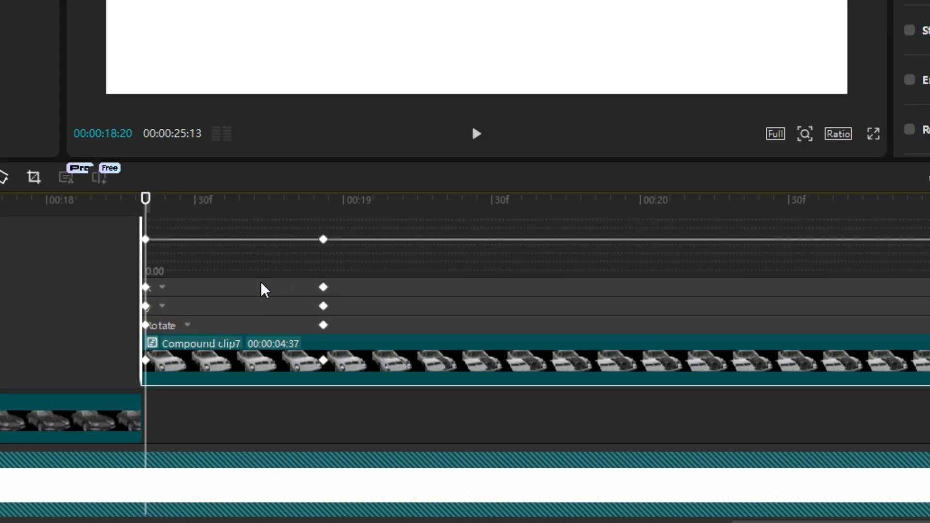
pyautogui.click(254, 307)
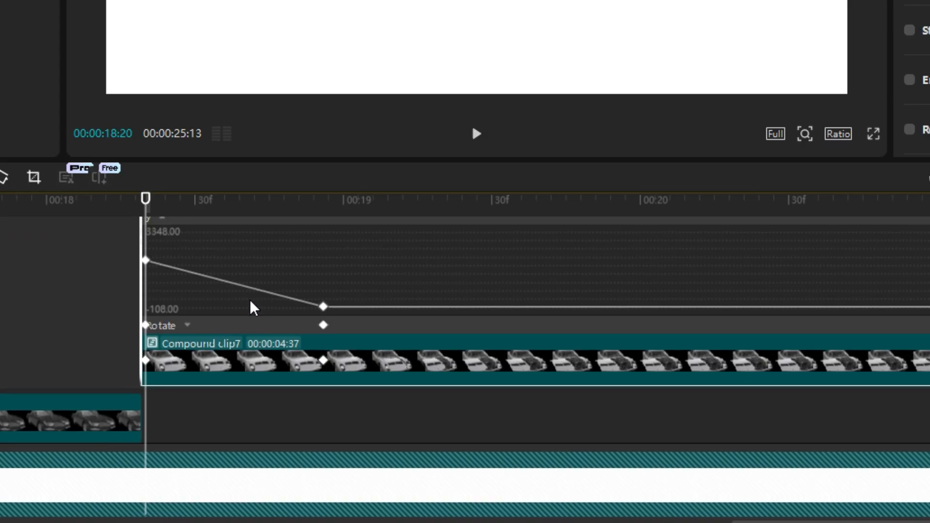
pyautogui.rightClick(323, 309)
pyautogui.click(353, 323)
pyautogui.click(530, 392)
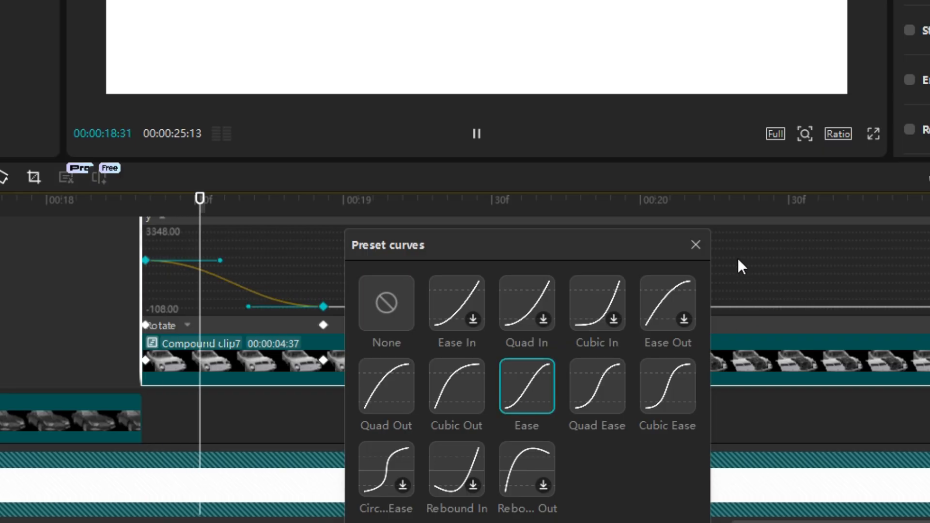
pyautogui.click(696, 245)
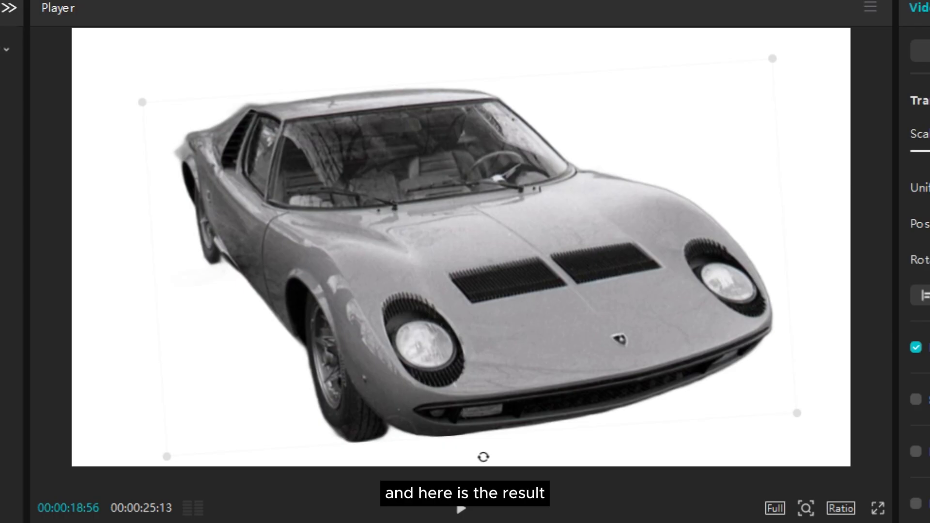
pyautogui.moveTo(323, 198); pyautogui.dragTo(144, 199)
pyautogui.press('space')
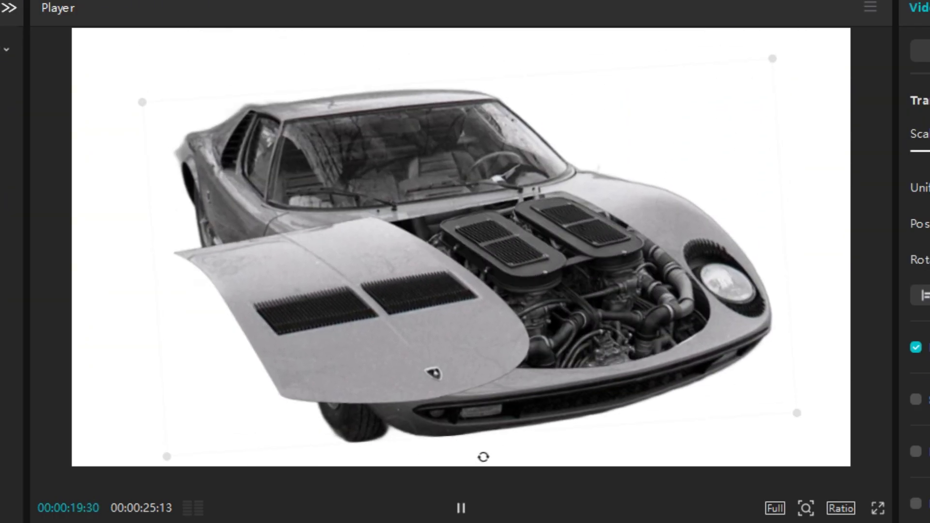
pyautogui.press('space')
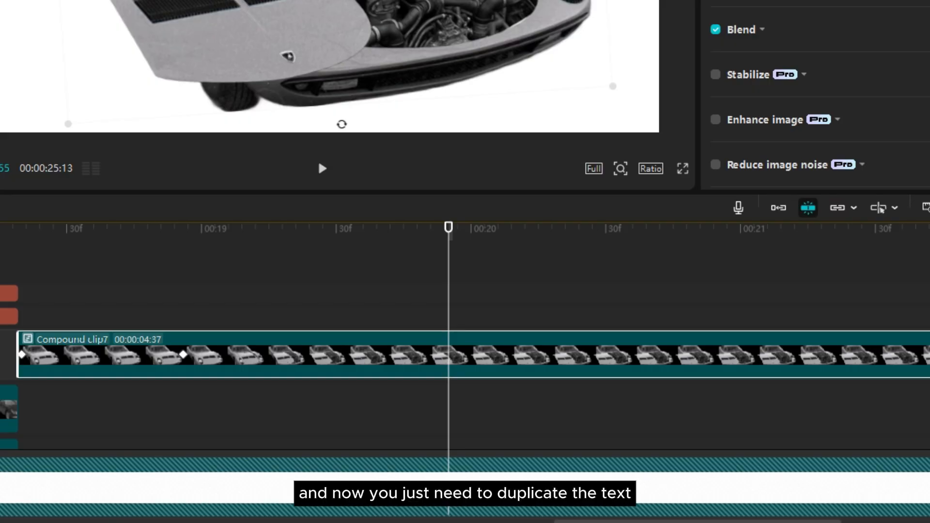
# Duplicate the 350 GT title and year texts over the Miura scene as "Miura" and "(1966)", placed in the empty area above the hood
pyautogui.moveTo(4, 272); pyautogui.dragTo(10, 318)
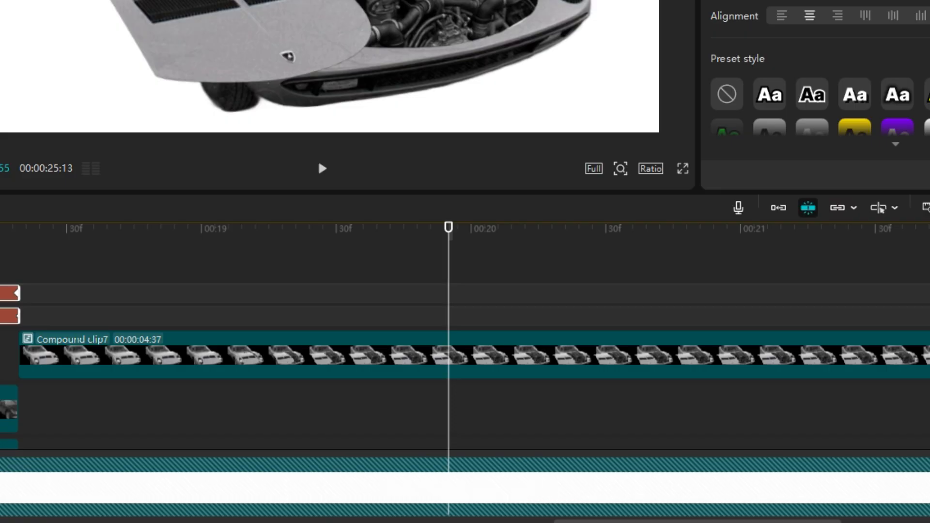
pyautogui.hotkey('ctrl', 'v')
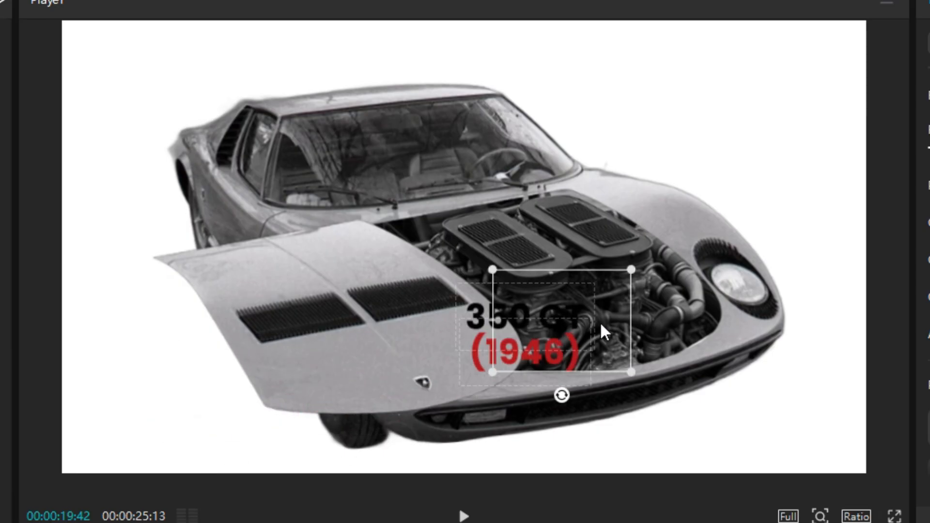
pyautogui.moveTo(600, 322); pyautogui.dragTo(740, 131)
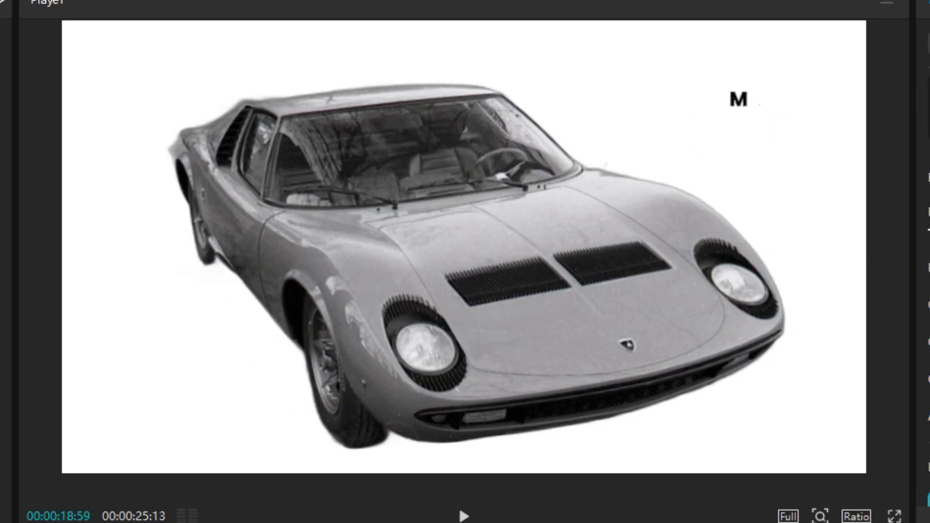
pyautogui.press('space')
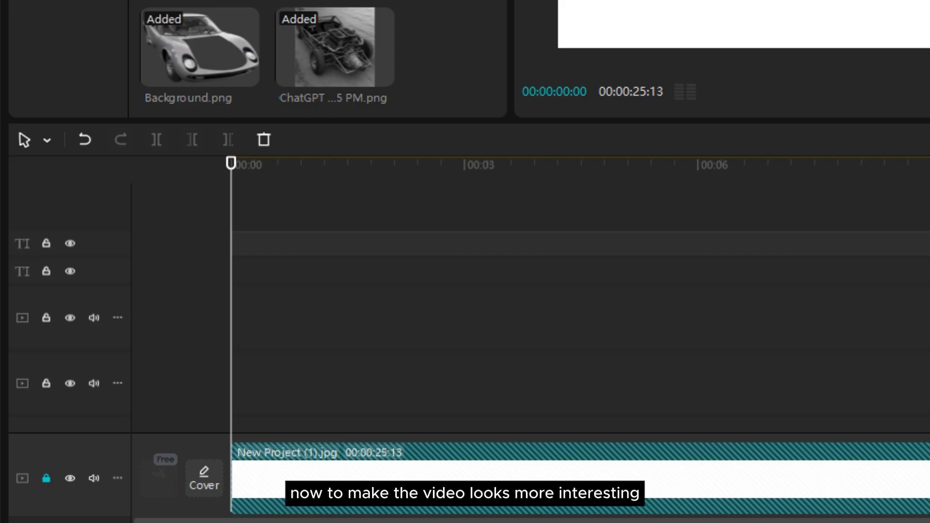
# Overlay the grunge paper texture above all clips through the end of the Miura scene and set its blend mode to Multiply
pyautogui.moveTo(300, 436); pyautogui.dragTo(270, 249)
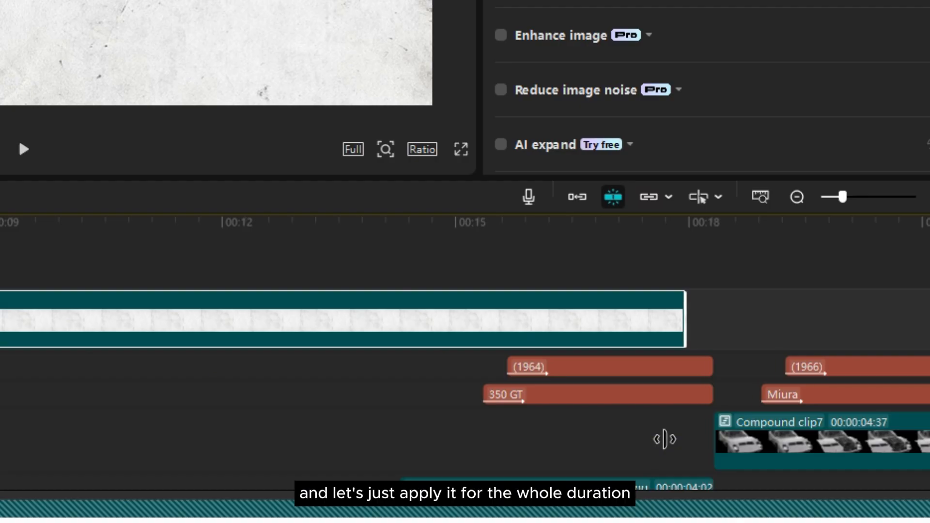
pyautogui.moveTo(664, 438); pyautogui.dragTo(652, 464)
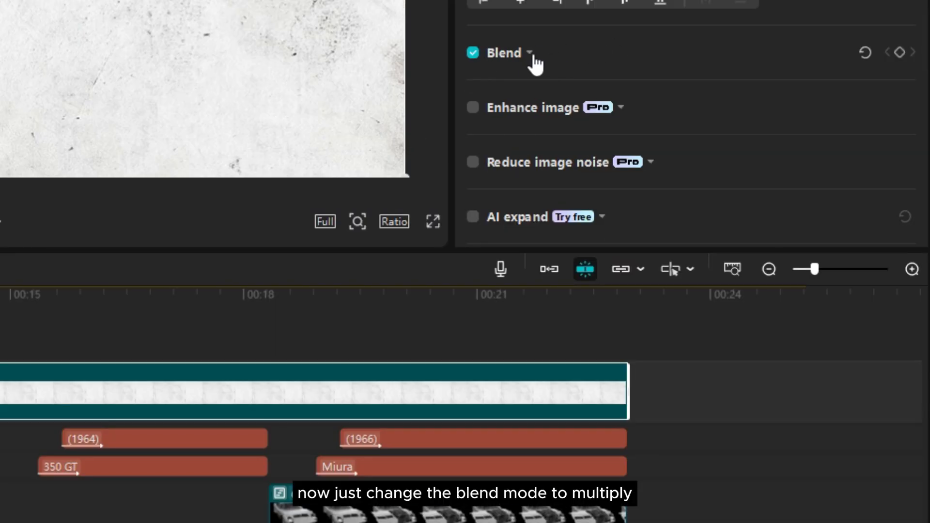
pyautogui.click(533, 56)
pyautogui.click(574, 93)
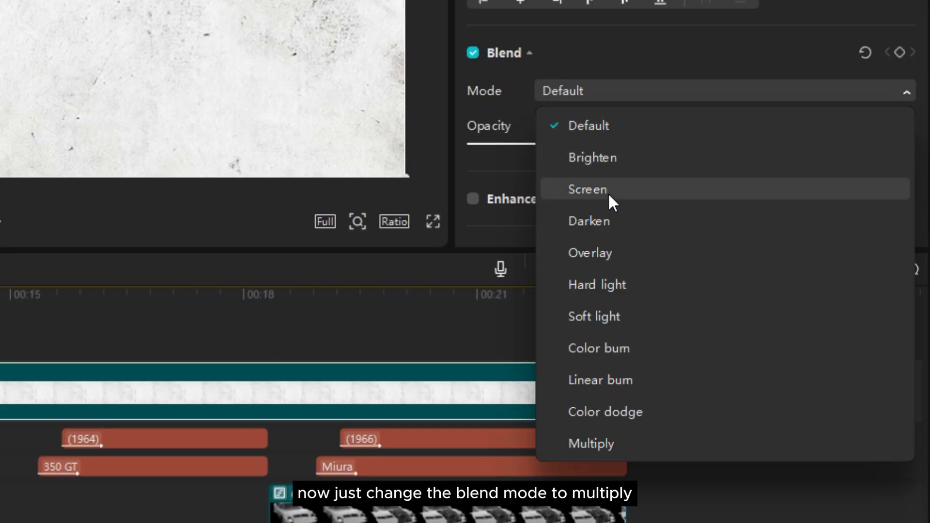
pyautogui.click(615, 453)
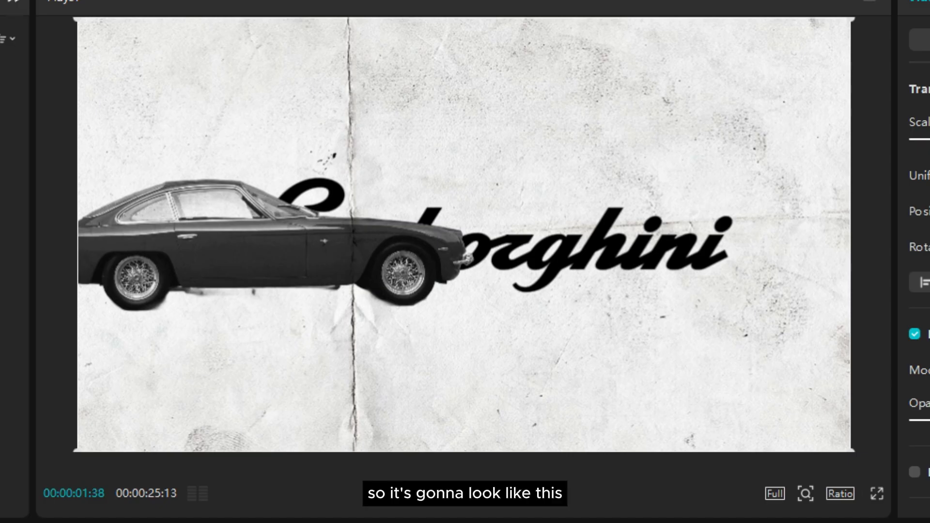
pyautogui.click(464, 493)
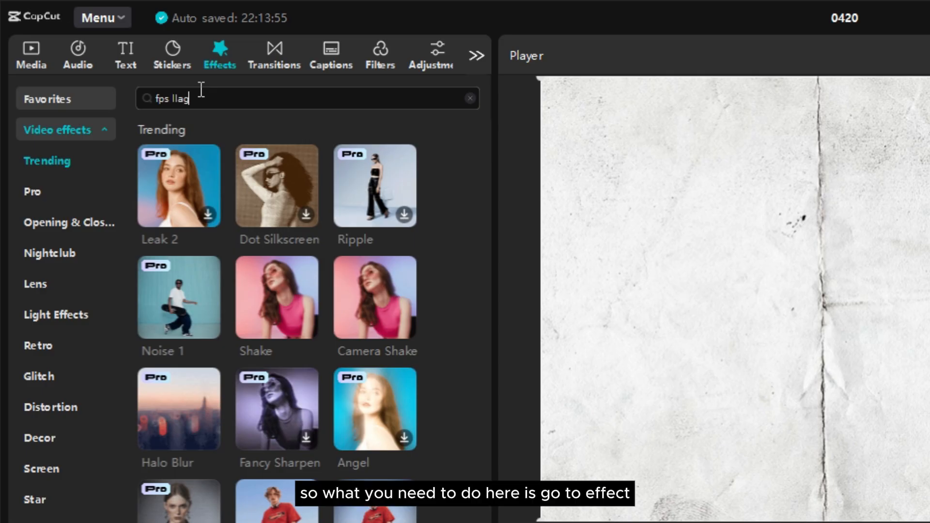
# Search the video effects for "fps lag" and pick the FPS Lag effect
pyautogui.press('Return')
pyautogui.click(179, 193)
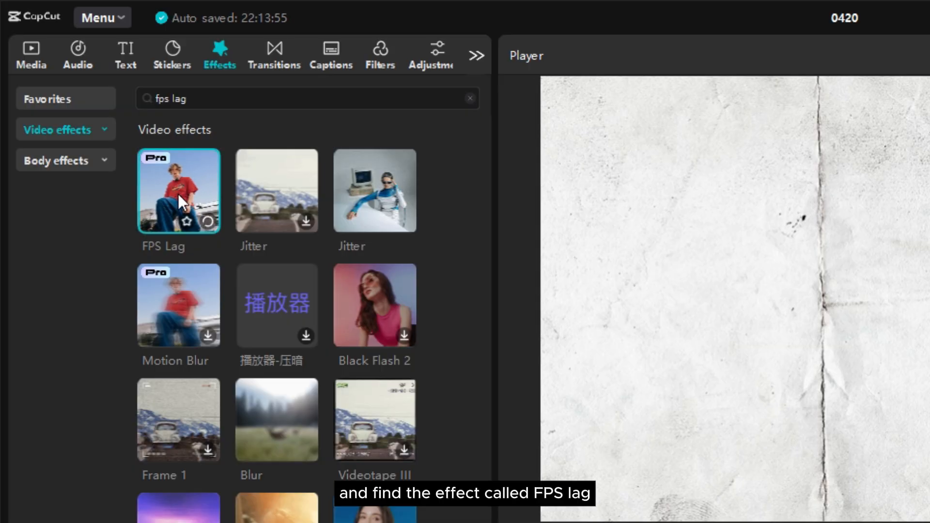